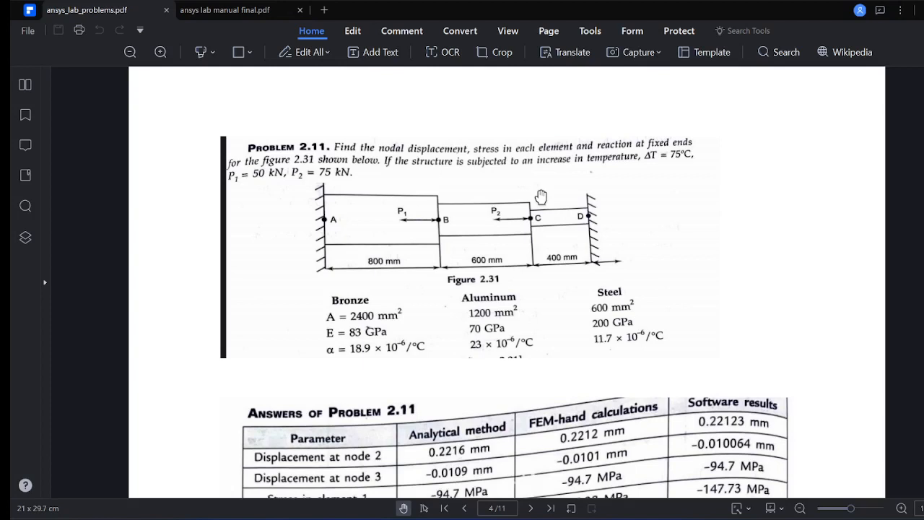
Step: Examine Problem 2.11's stepped-bar figure, loads, temperature rise and material data in the PDF
ctrl+scroll(500, 212, up, 2)
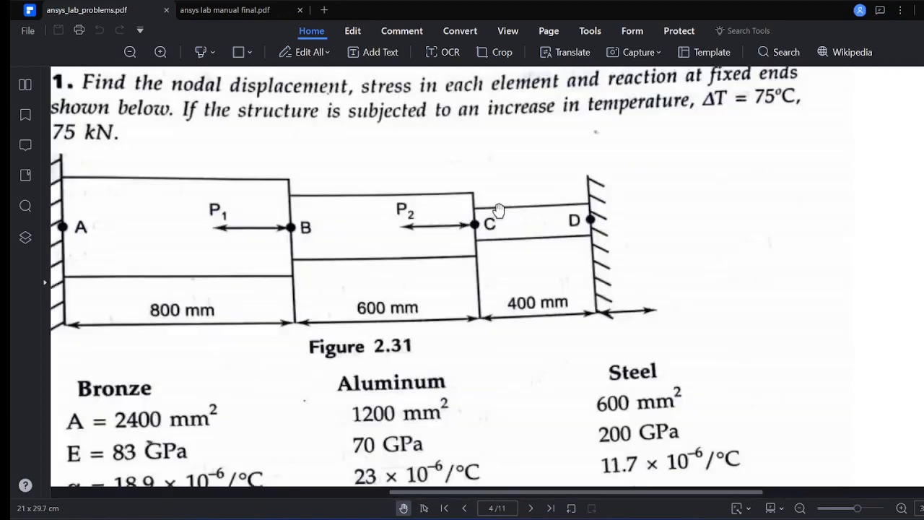
ctrl+scroll(500, 211, down, 2)
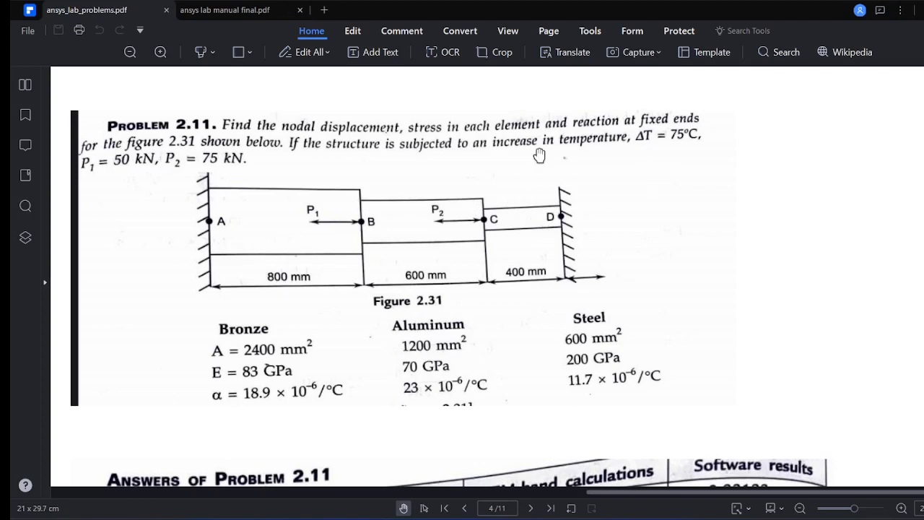
scroll(538, 181, down, 3)
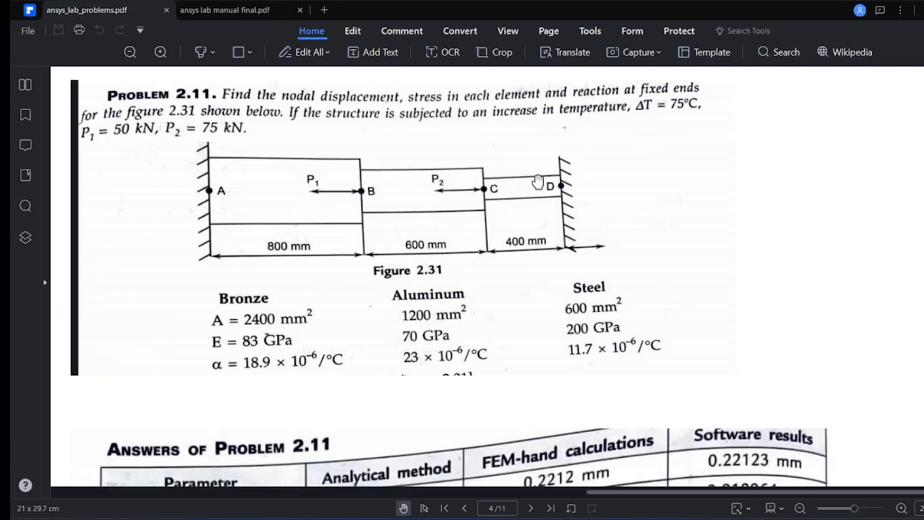
scroll(483, 233, up, 2)
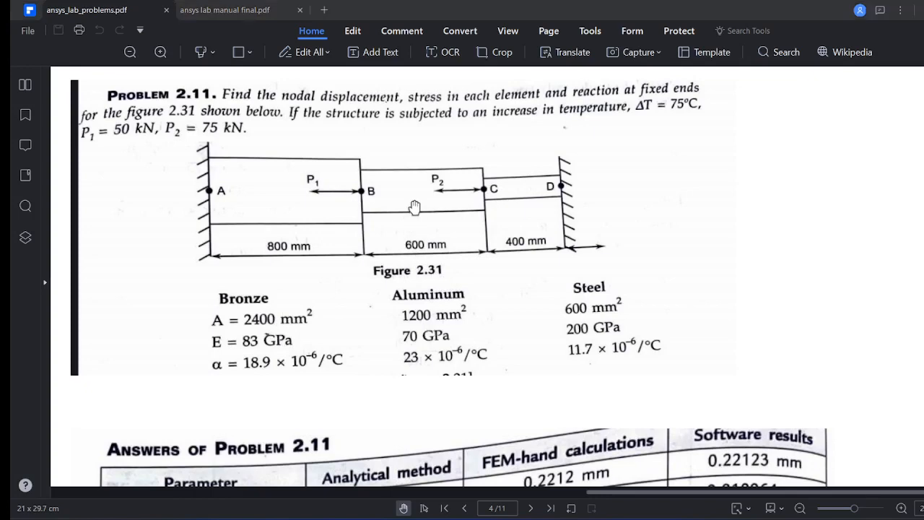
Step: Switch to ANSYS and limit the GUI preferences to the Structural discipline
key(alt+Tab)
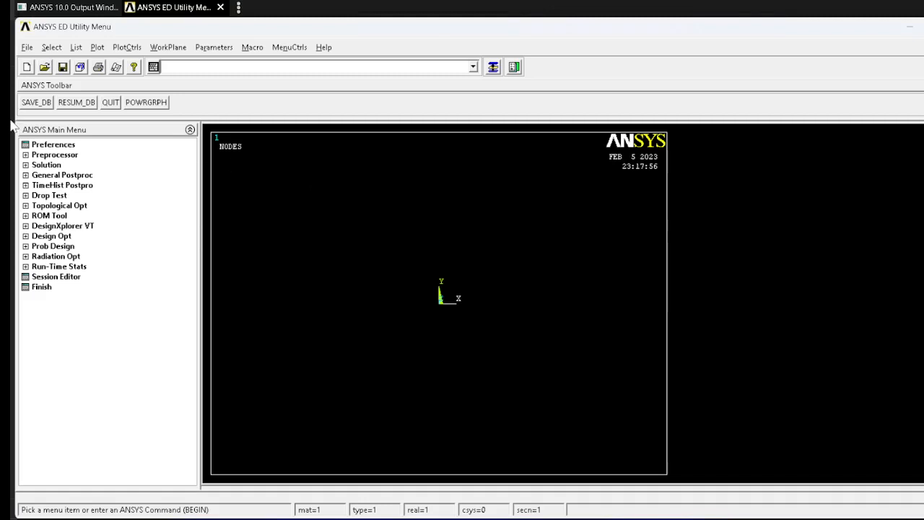
click(47, 144)
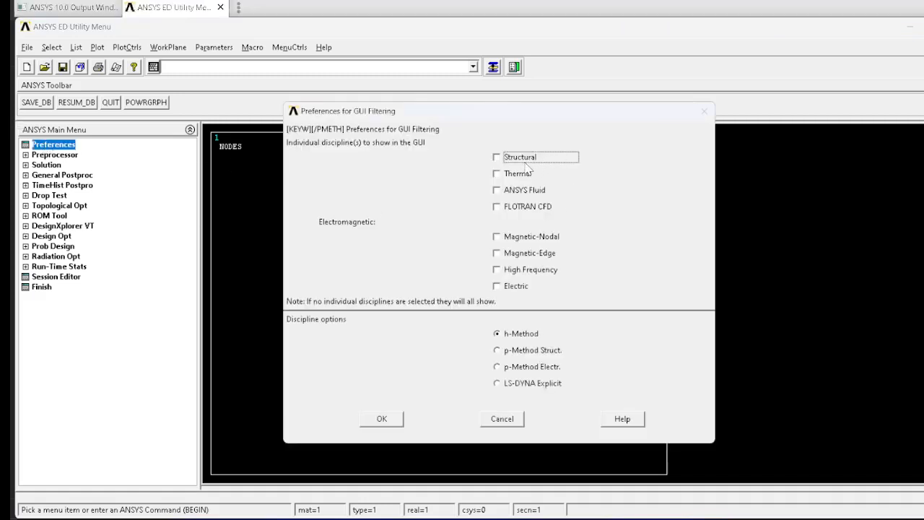
click(526, 162)
click(384, 419)
Step: Define three LINK1 structural link element types, with reference numbers 1, 2 and 3
click(68, 155)
click(72, 165)
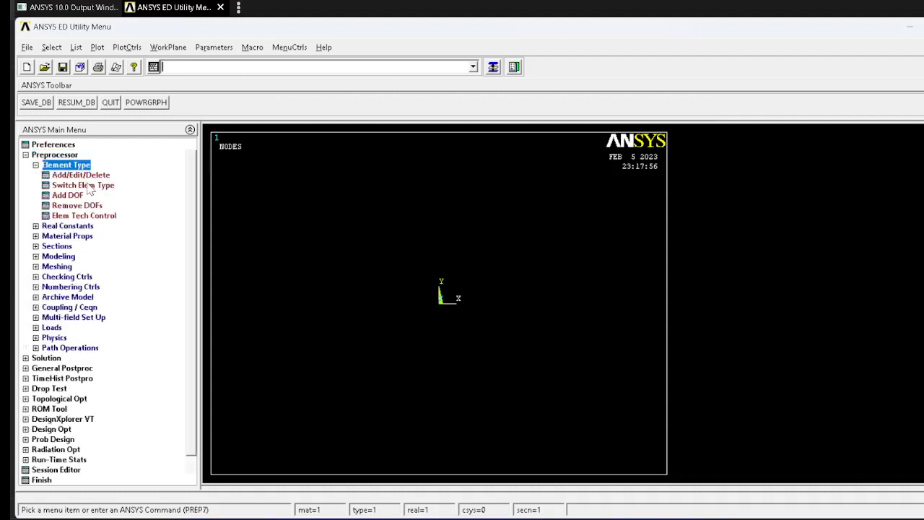
click(87, 175)
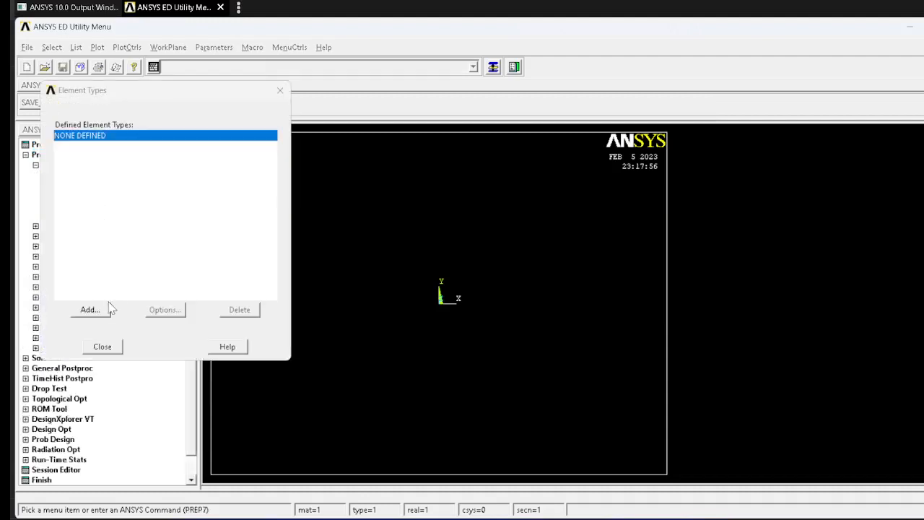
click(109, 309)
click(538, 236)
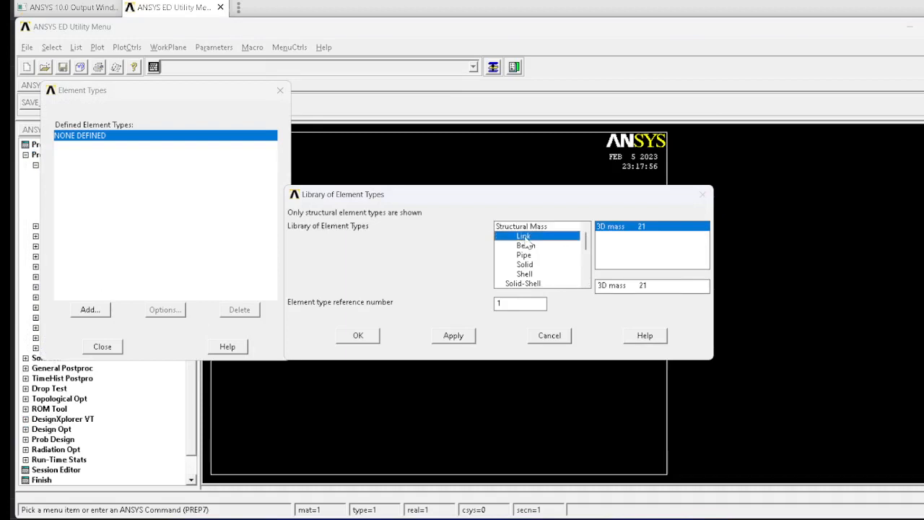
click(455, 335)
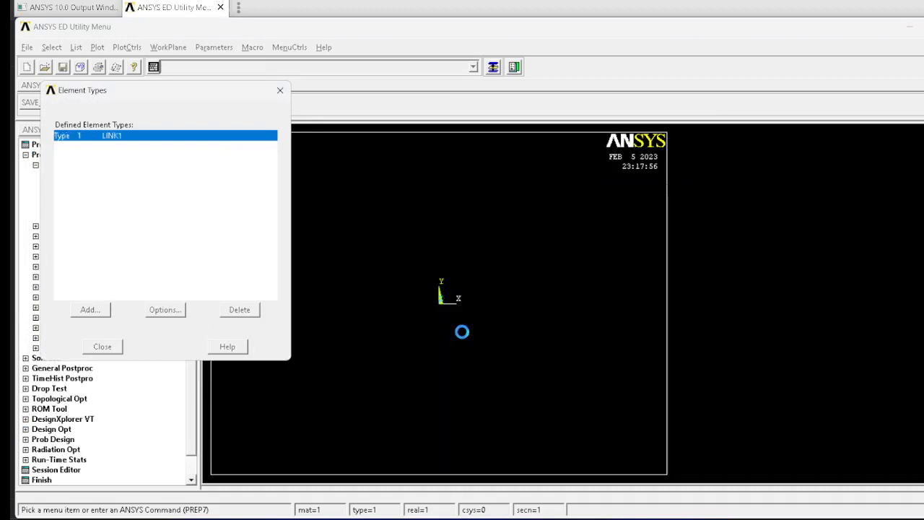
click(361, 336)
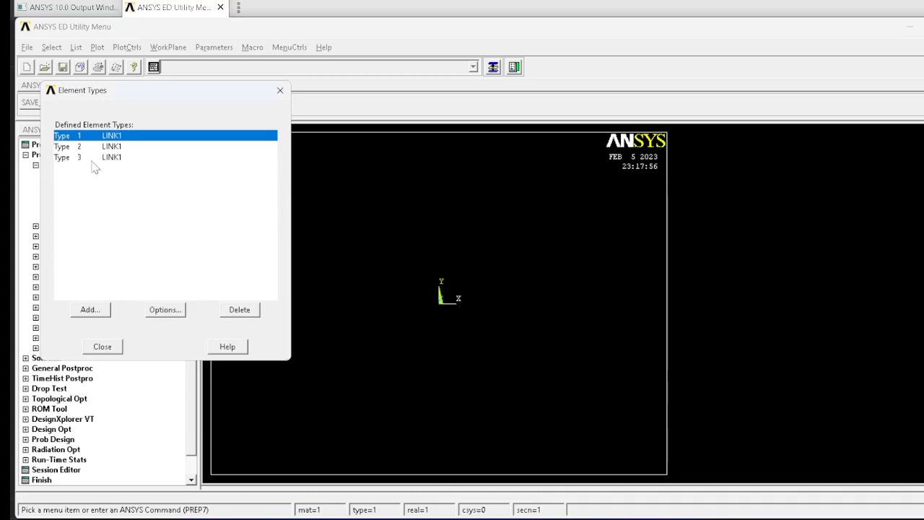
click(102, 347)
Step: Add real constant set 1 for element type 1 with the bronze cross-sectional area of 2400
click(68, 225)
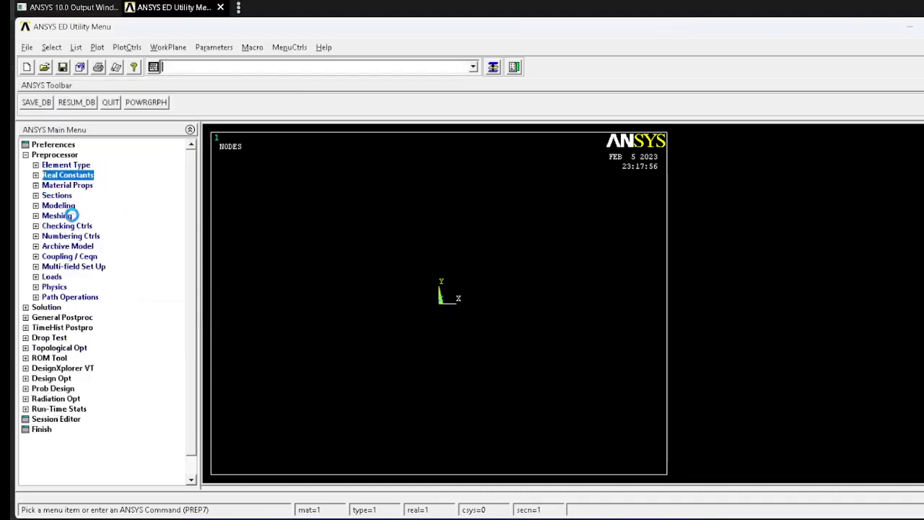
click(91, 186)
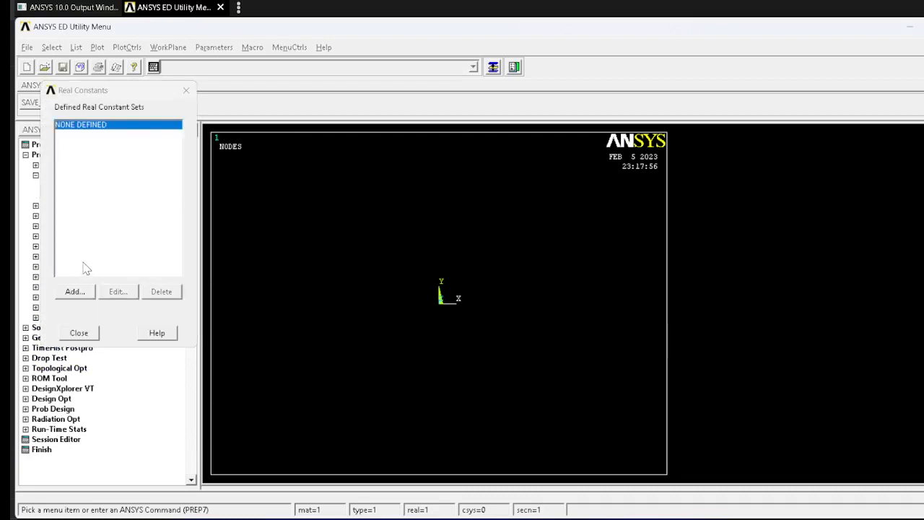
click(76, 291)
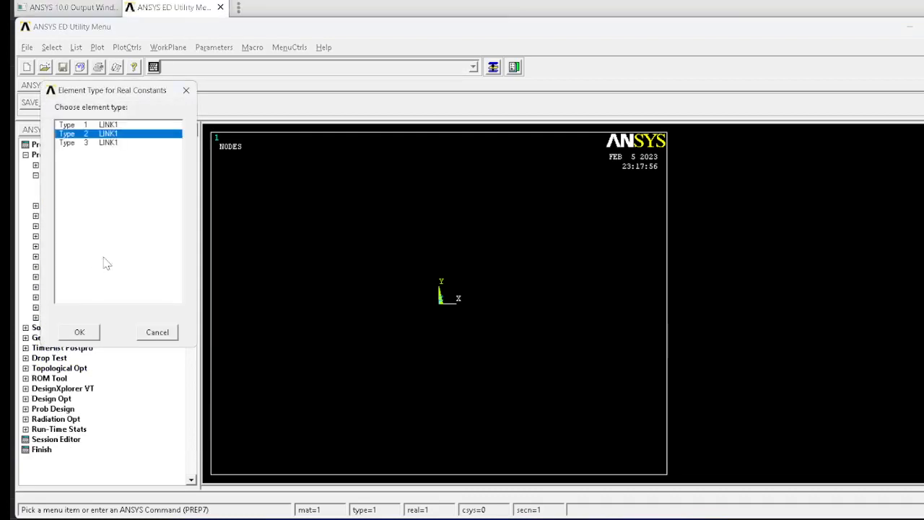
click(86, 125)
click(78, 332)
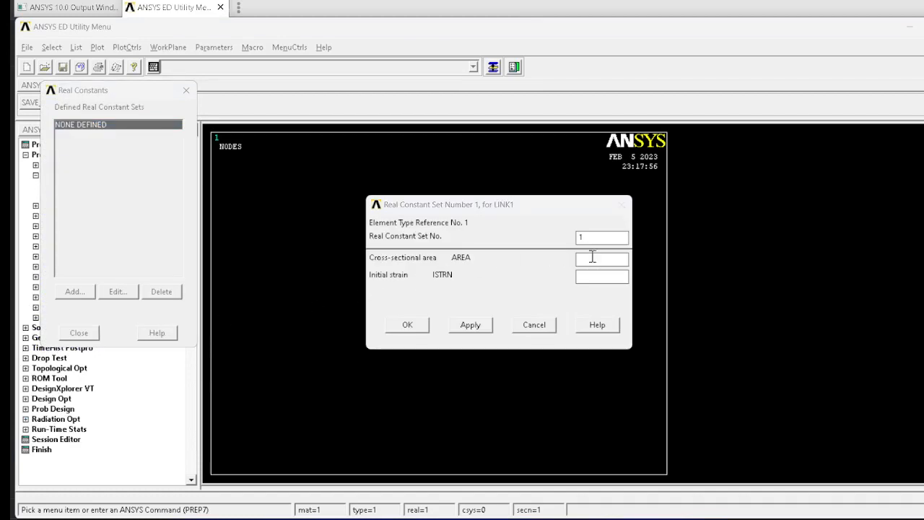
key(alt+Tab)
key(alt+Tab)
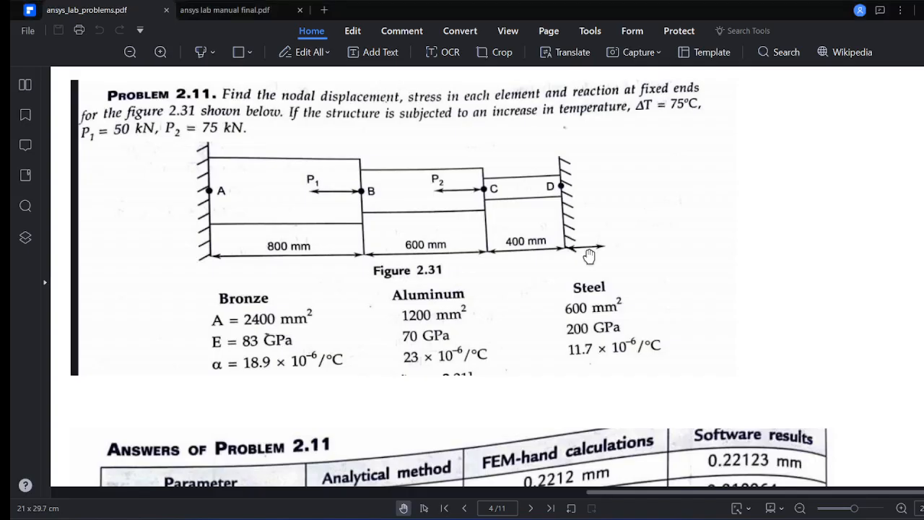
key(alt+Tab)
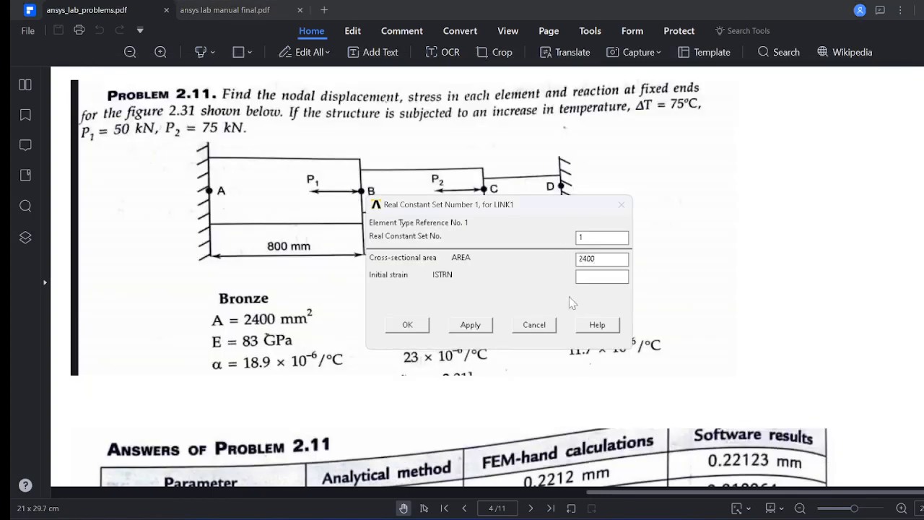
click(482, 326)
click(534, 325)
key(alt+Tab)
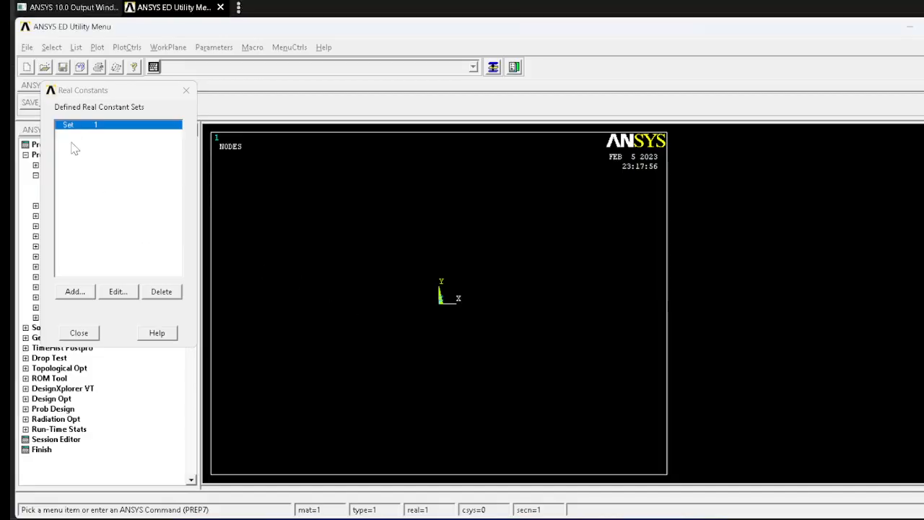
Step: Add real constant set 2 for element type 2 with the aluminum cross-sectional area of 1200 given in the PDF
click(81, 292)
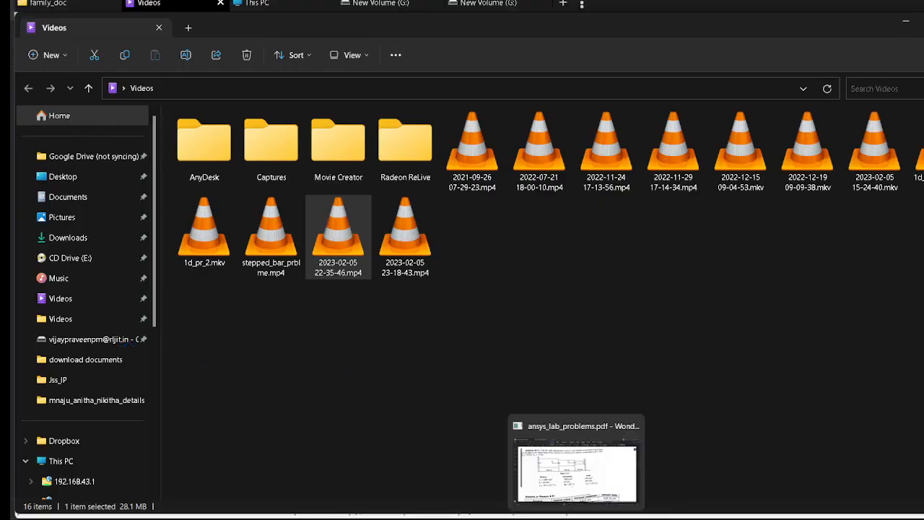
mouse_move(548, 514)
click(411, 469)
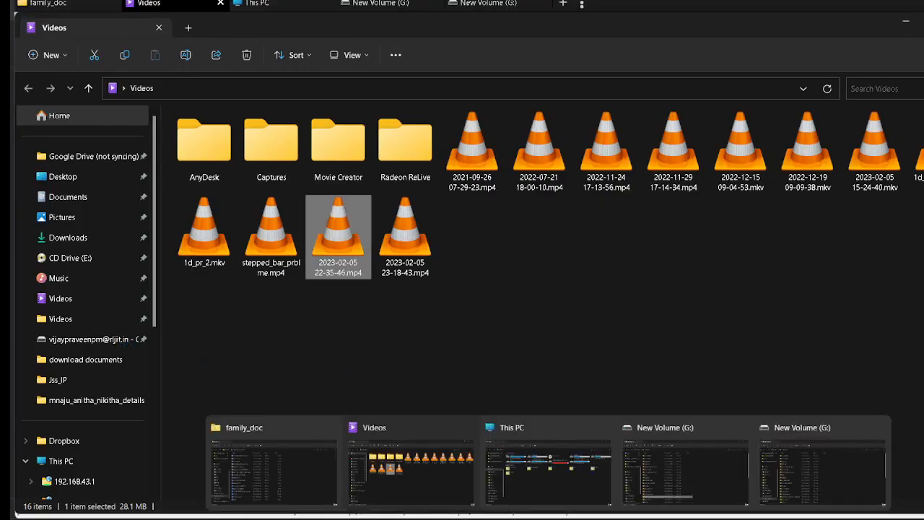
mouse_move(785, 514)
click(815, 491)
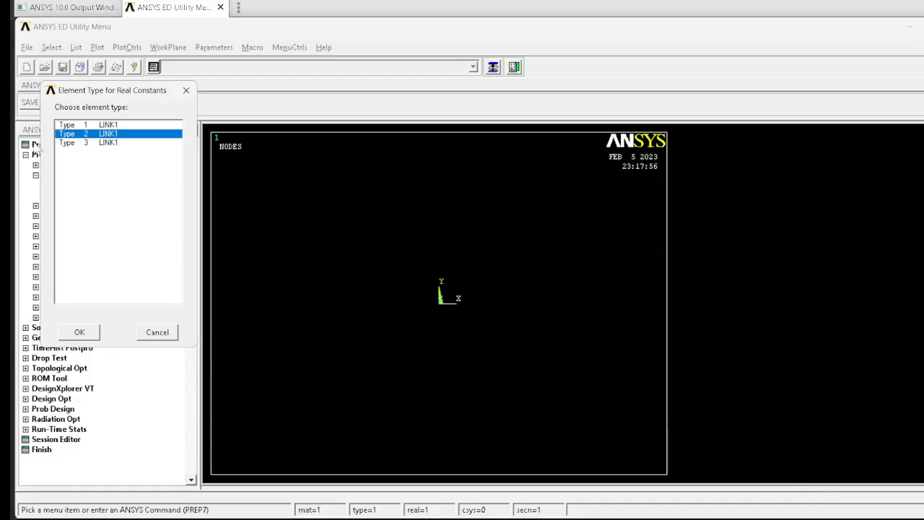
click(79, 332)
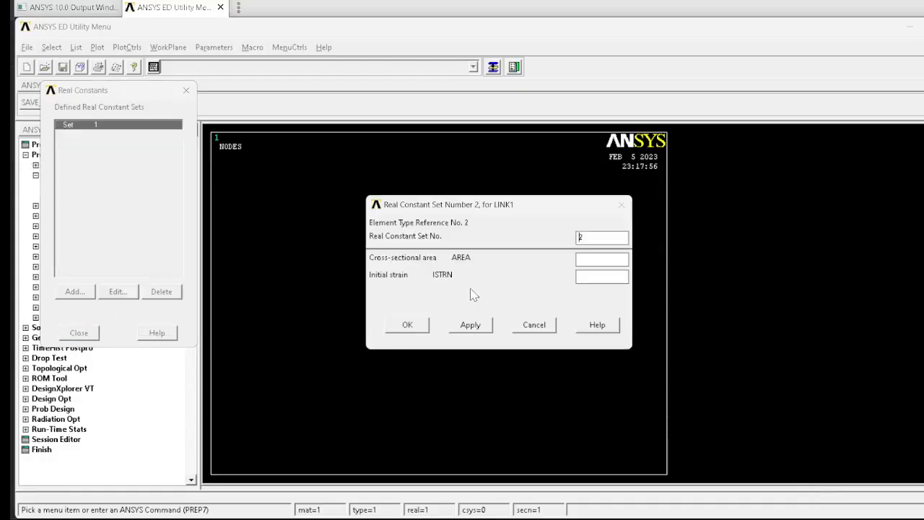
key(alt+Tab)
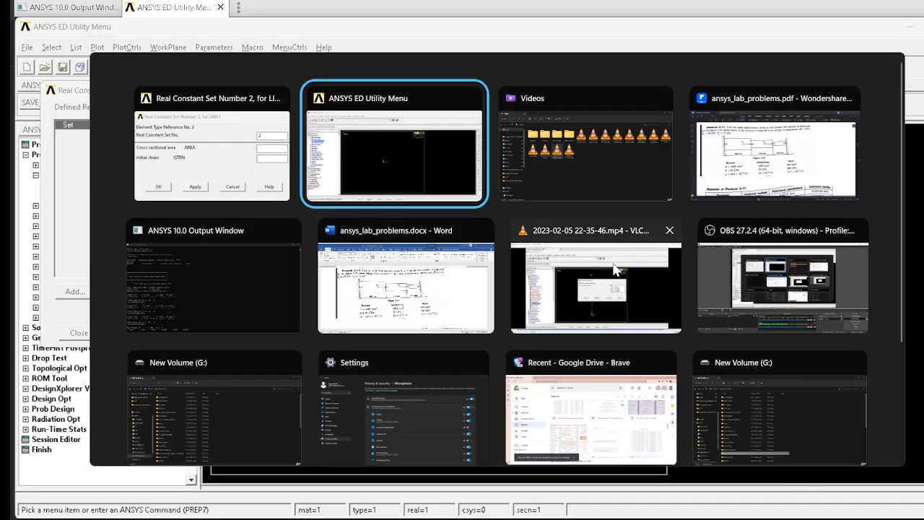
key(Tab)
key(Tab)
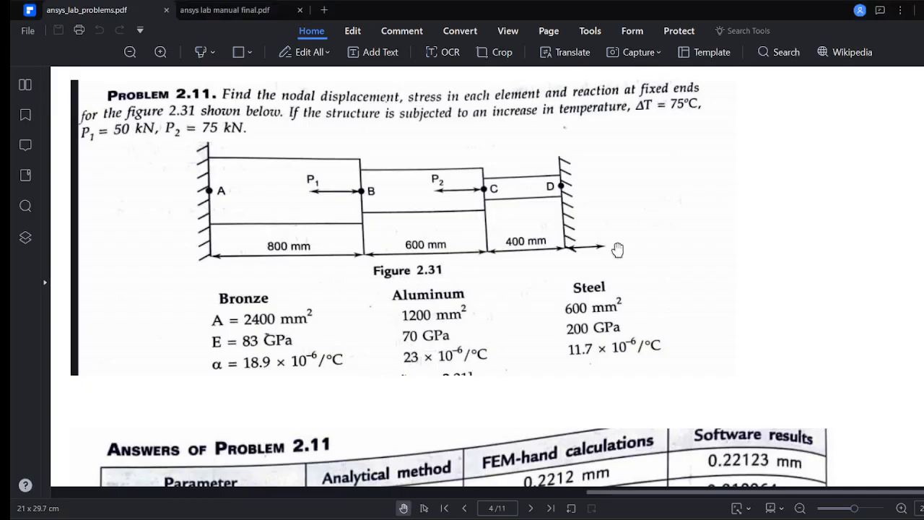
key(alt+Tab)
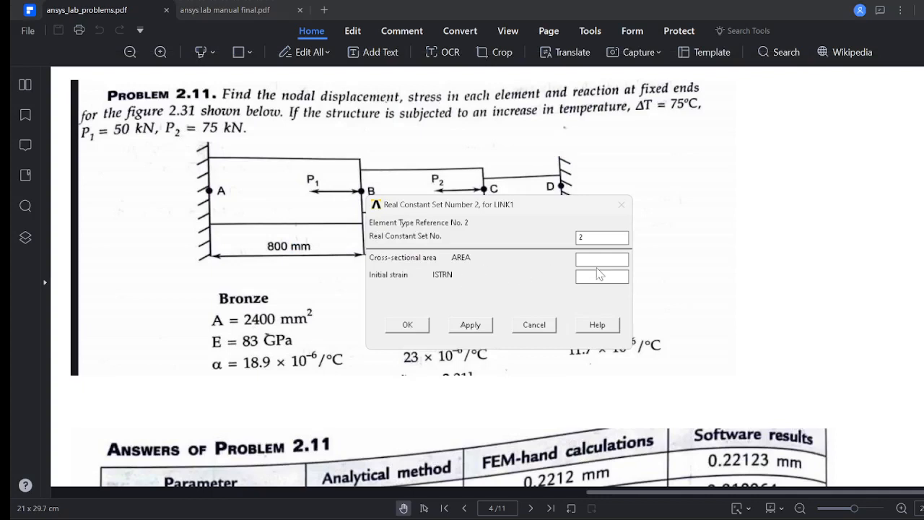
click(602, 259)
click(428, 325)
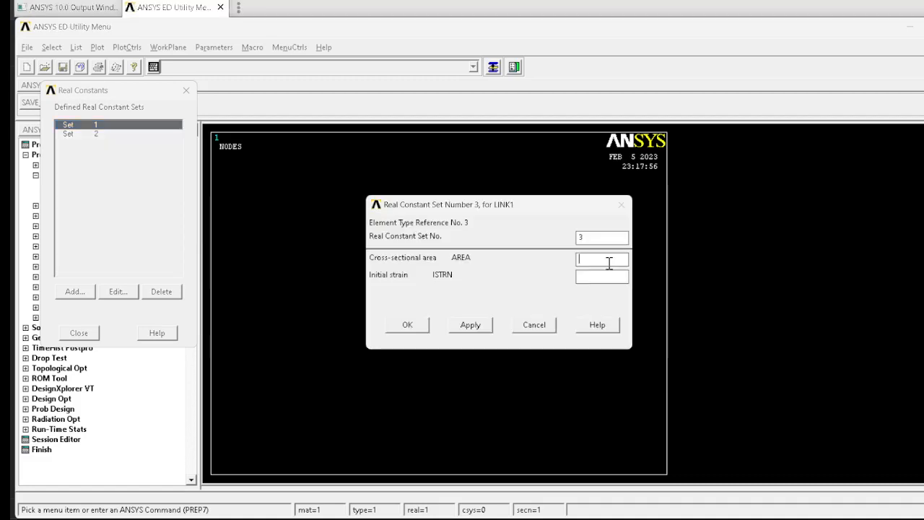
Step: Complete real constant set 3 for element type 3 with the steel cross-sectional area of 600 given in the PDF
key(alt+Tab)
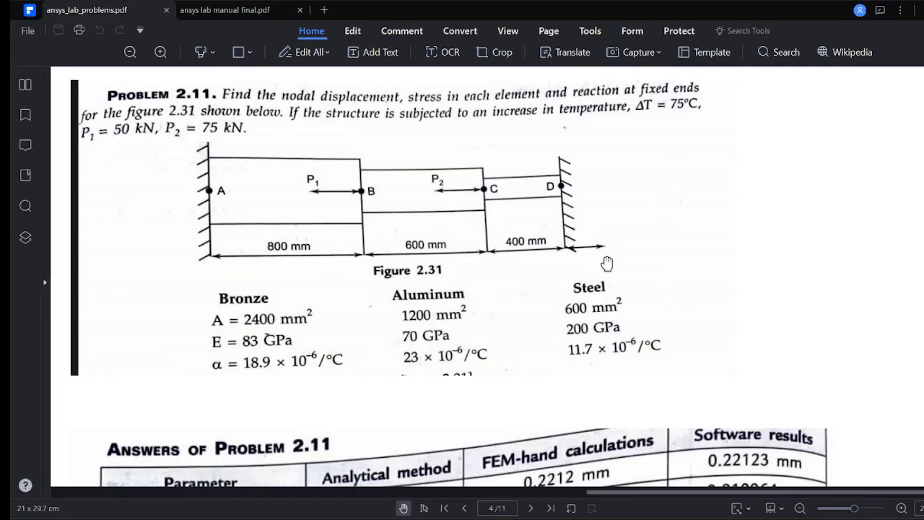
key(alt+Tab)
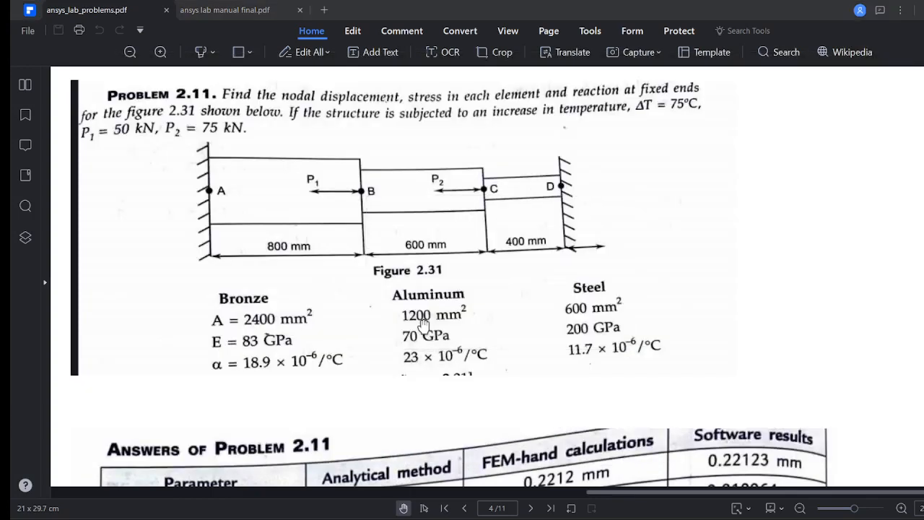
click(419, 324)
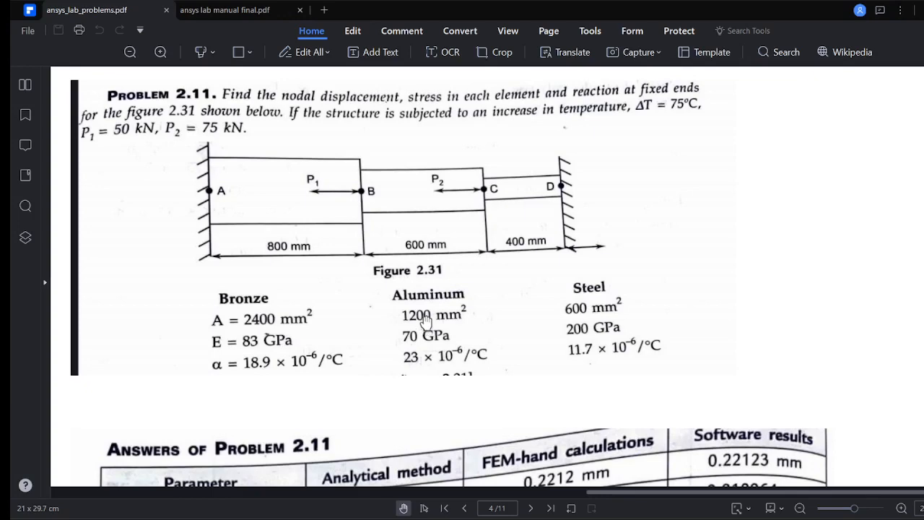
key(alt+Tab)
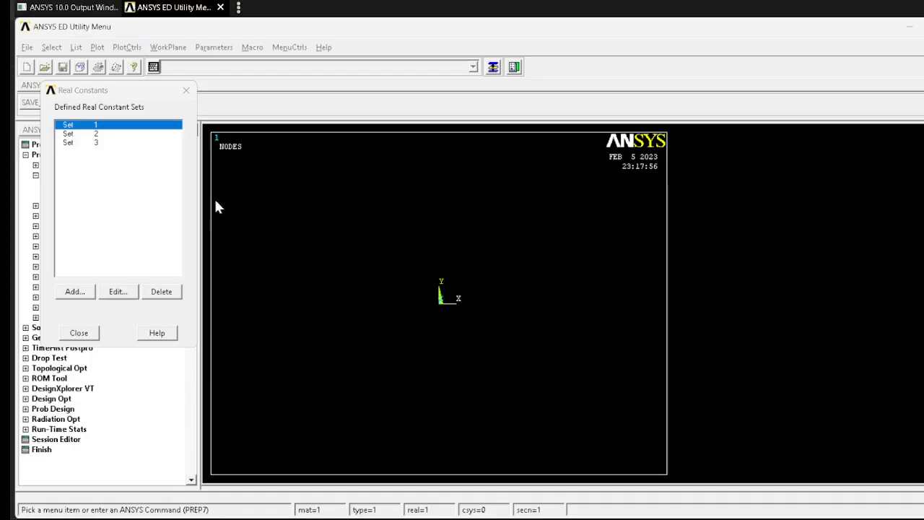
click(80, 332)
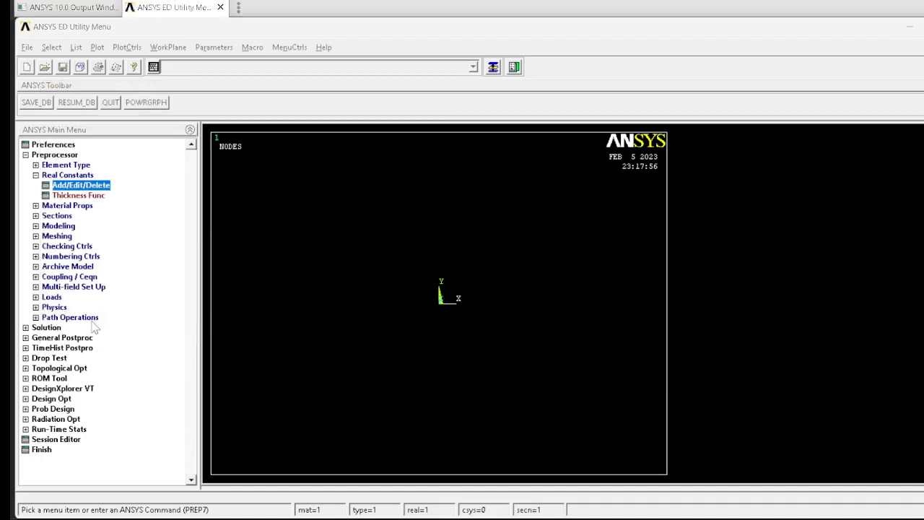
Step: Define linear elastic isotropic properties for material model 1 (bronze) with EX 83e3 and PRXY 0.3
click(67, 205)
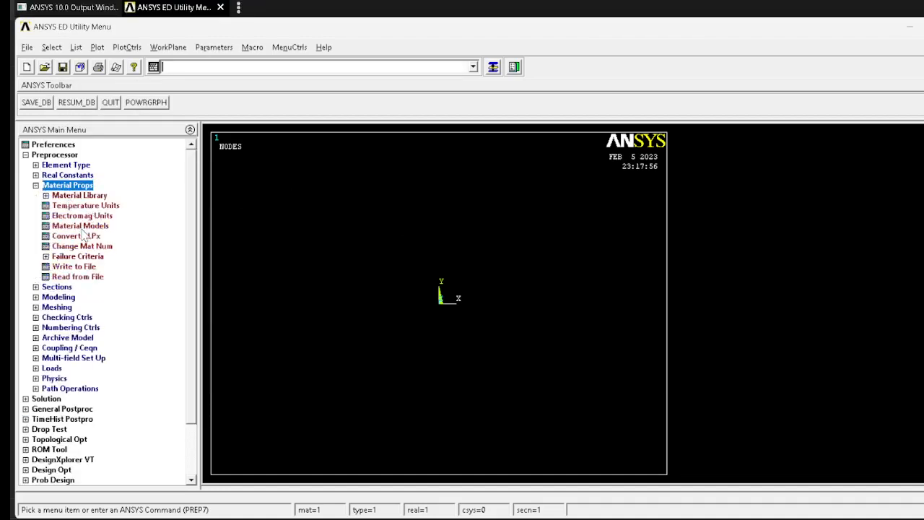
click(80, 225)
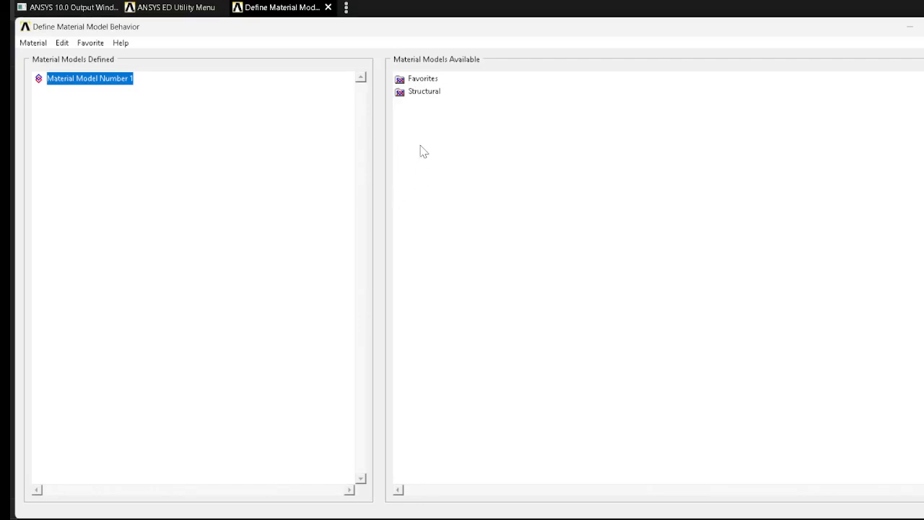
double_click(425, 91)
double_click(437, 104)
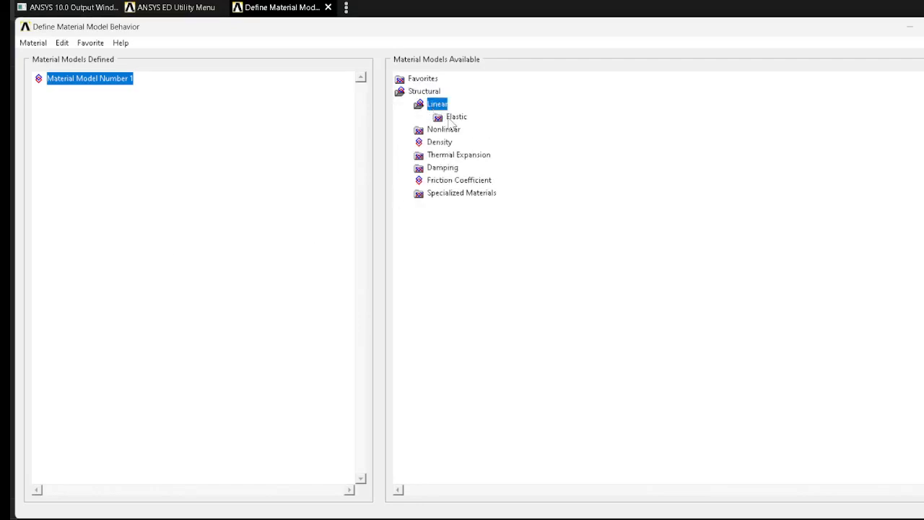
double_click(456, 117)
click(487, 143)
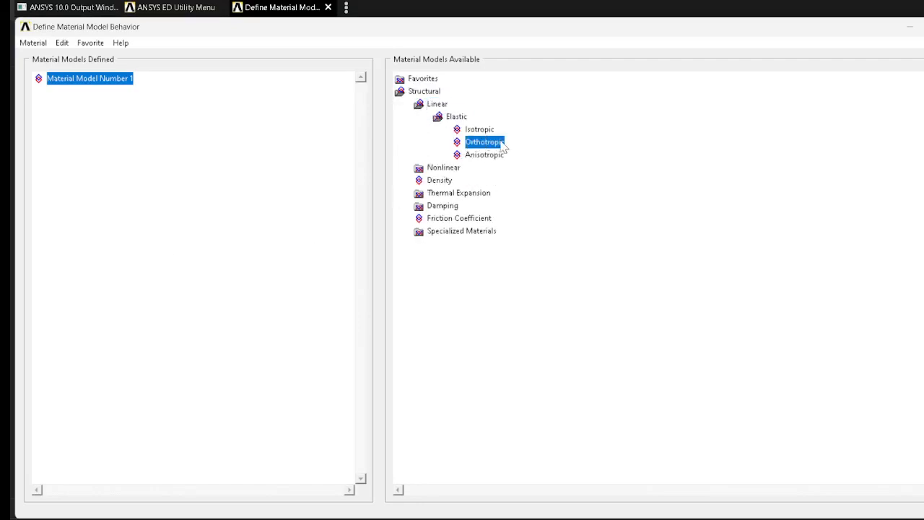
double_click(479, 129)
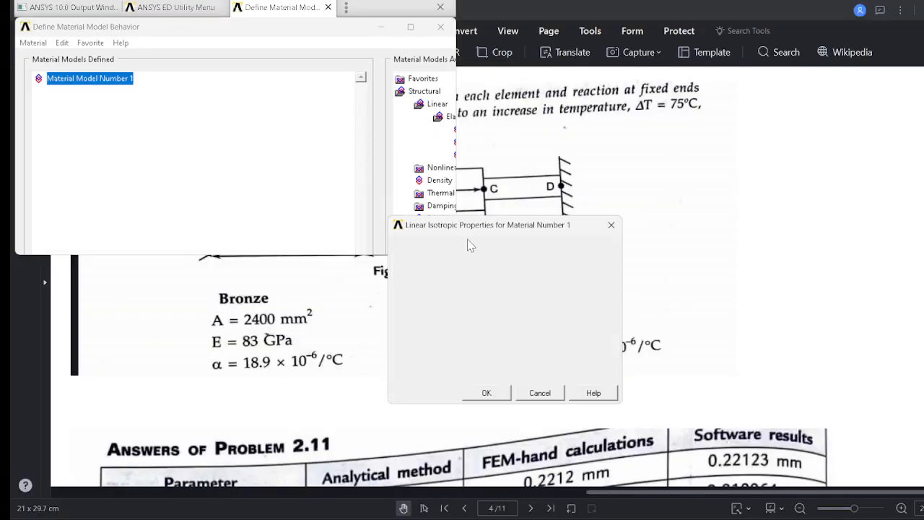
drag(471, 319, 472, 300)
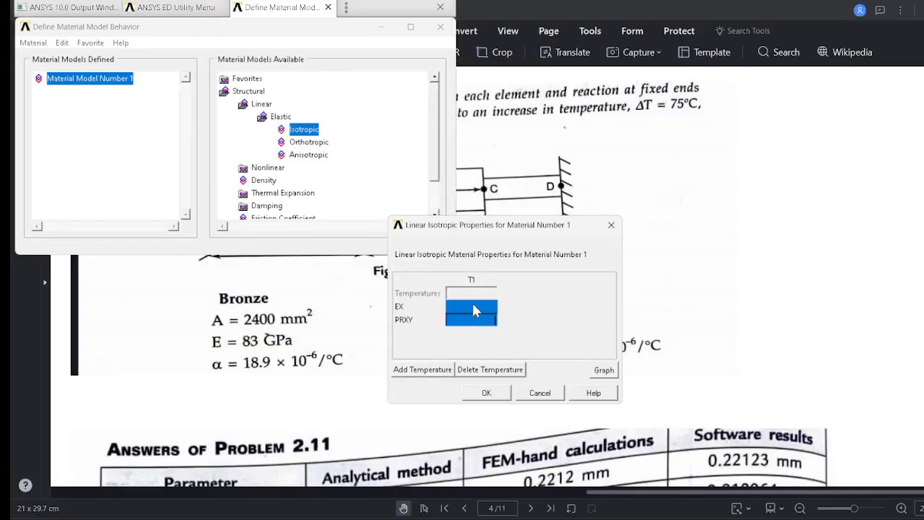
drag(500, 230, 622, 200)
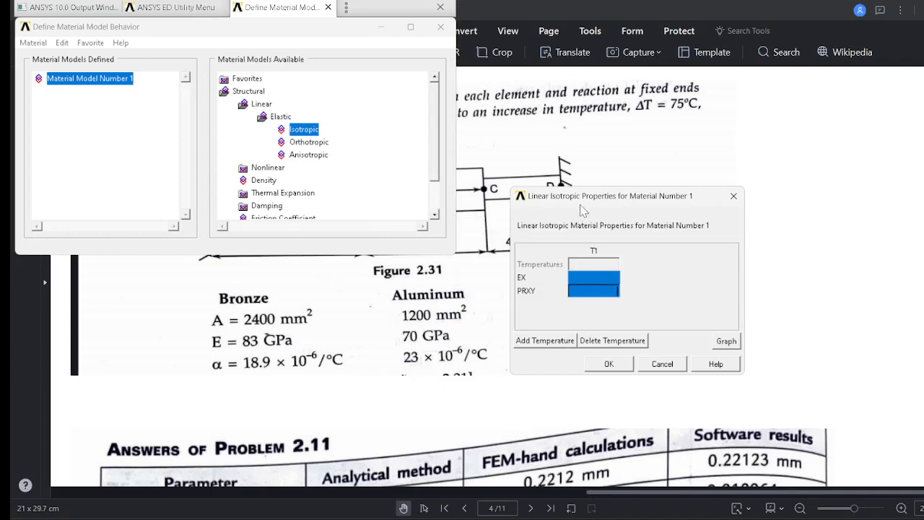
click(587, 277)
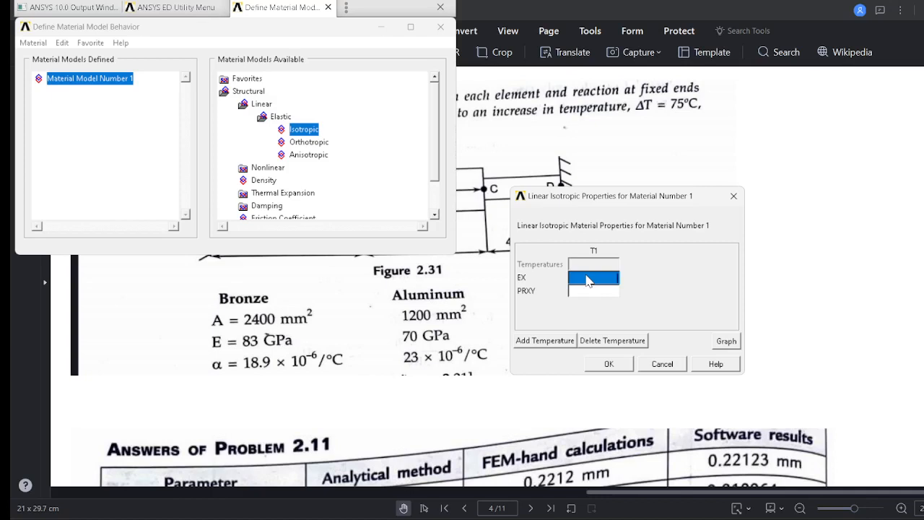
text(83e3)
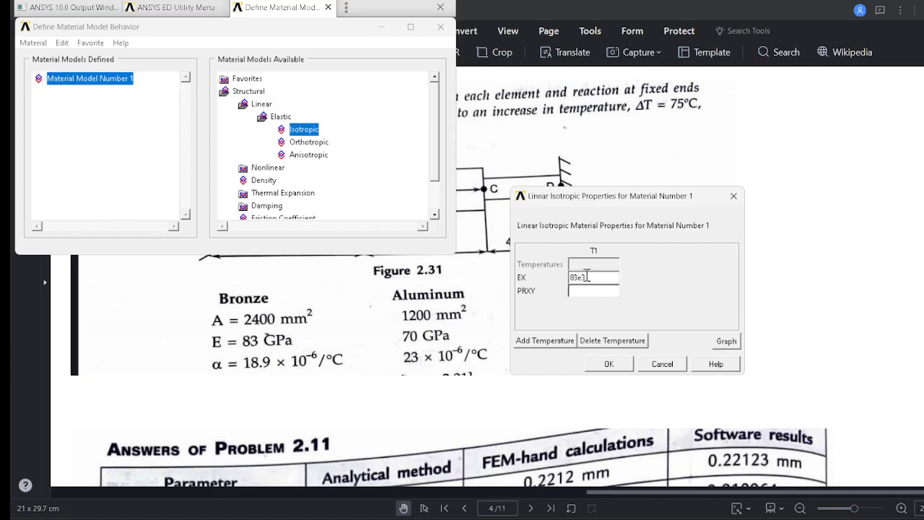
click(585, 291)
text(0.3)
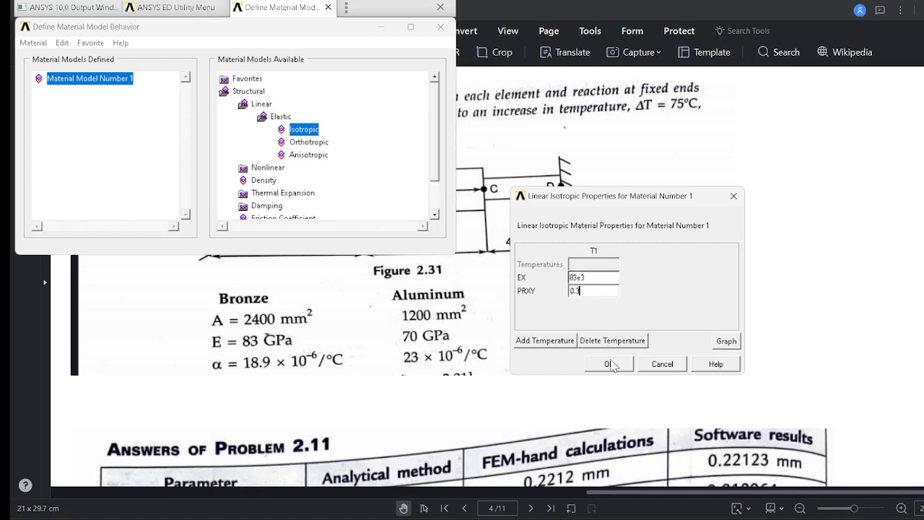
click(609, 364)
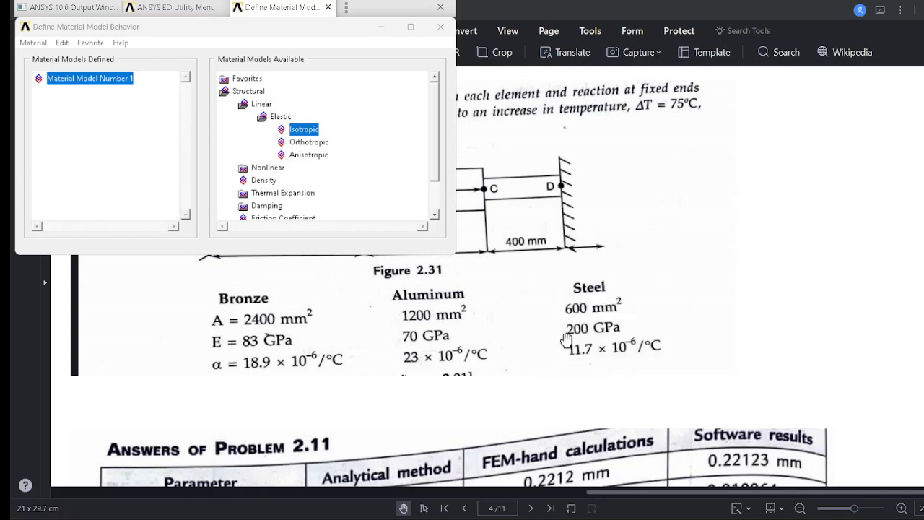
Step: Add an isotropic secant thermal expansion coefficient ALPX of 18.9e-6 to material model 1
click(270, 195)
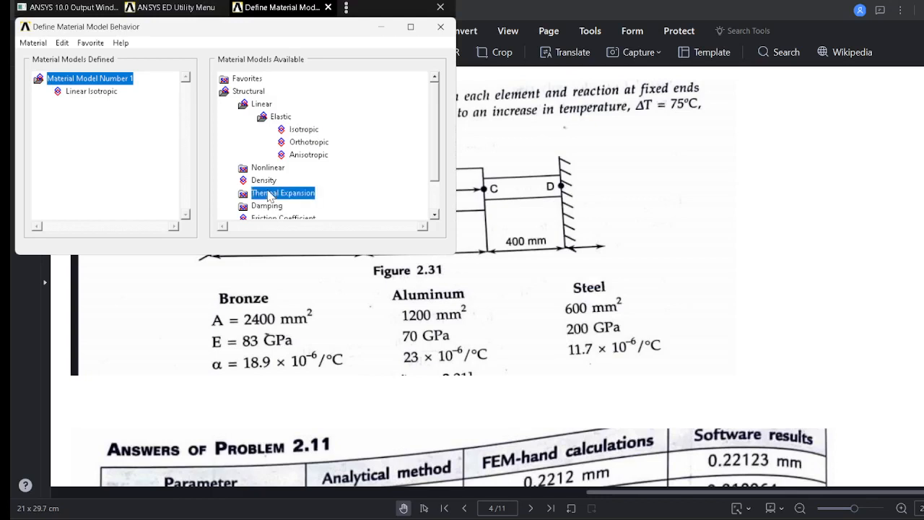
double_click(270, 193)
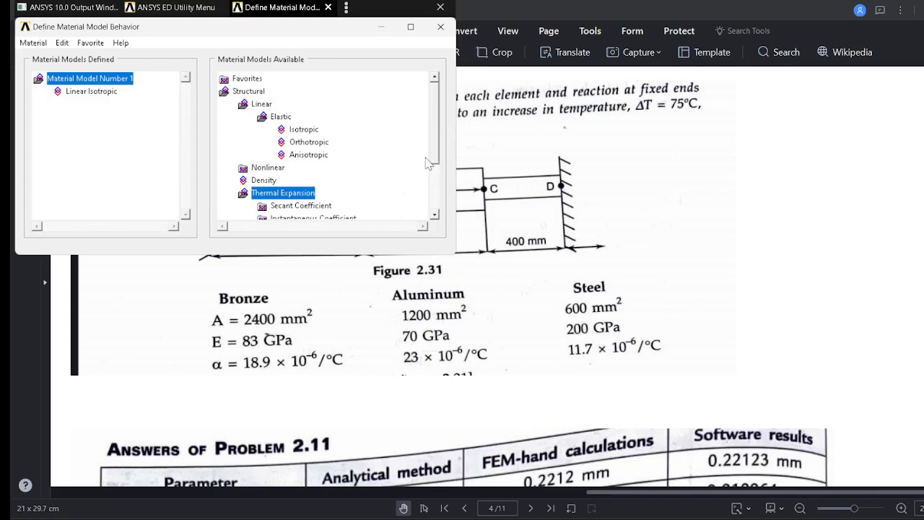
drag(435, 152, 436, 167)
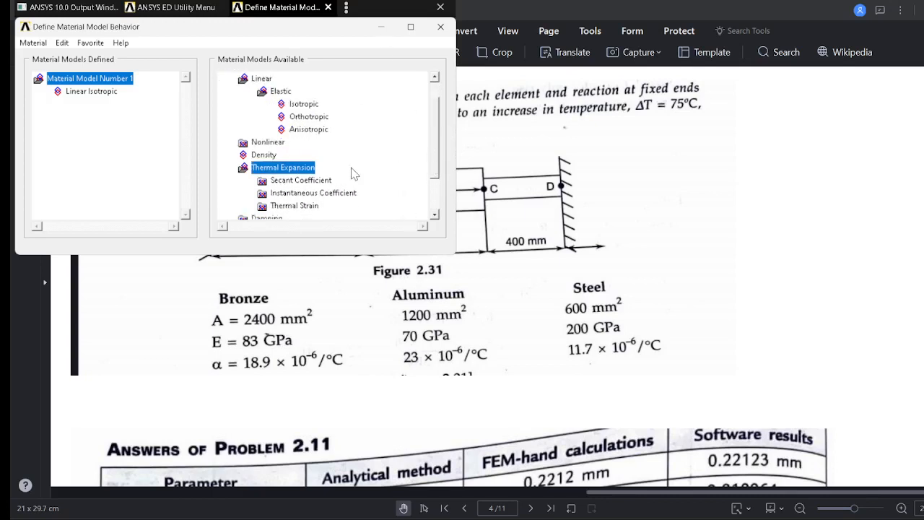
double_click(321, 181)
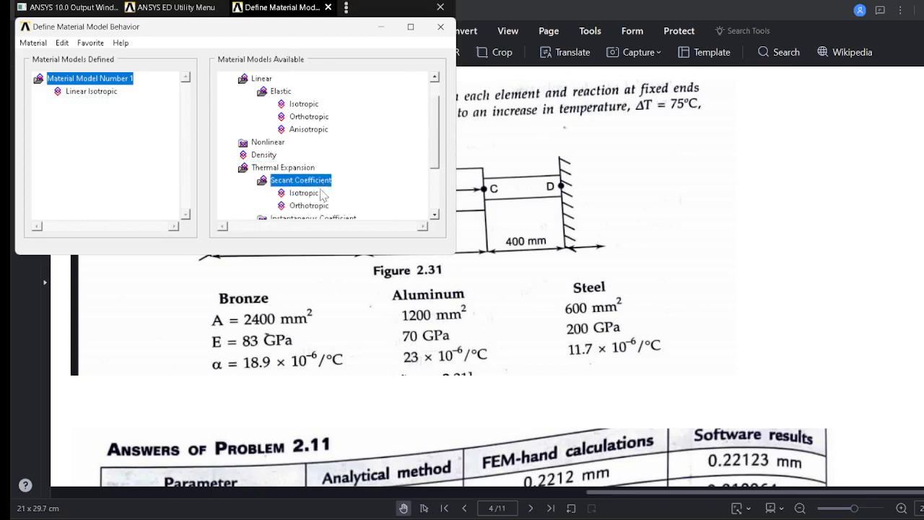
double_click(304, 193)
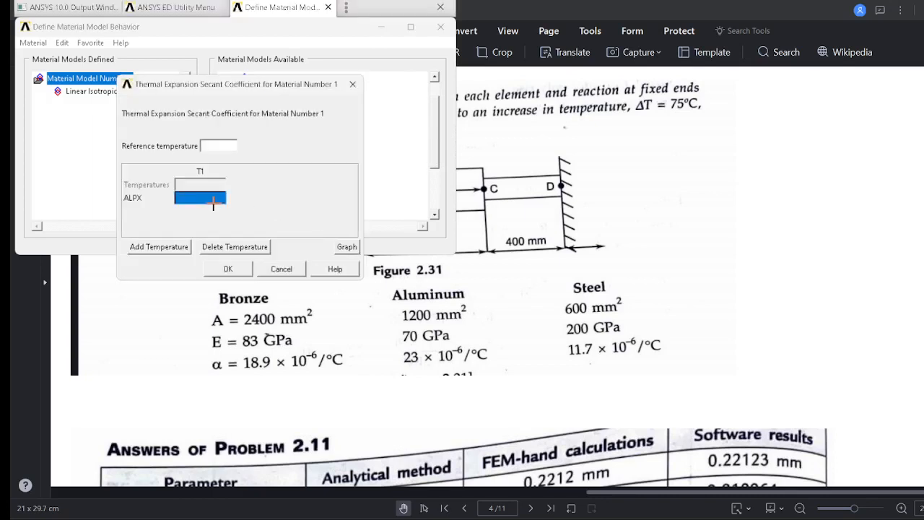
text(18.9e-6)
click(227, 269)
click(228, 270)
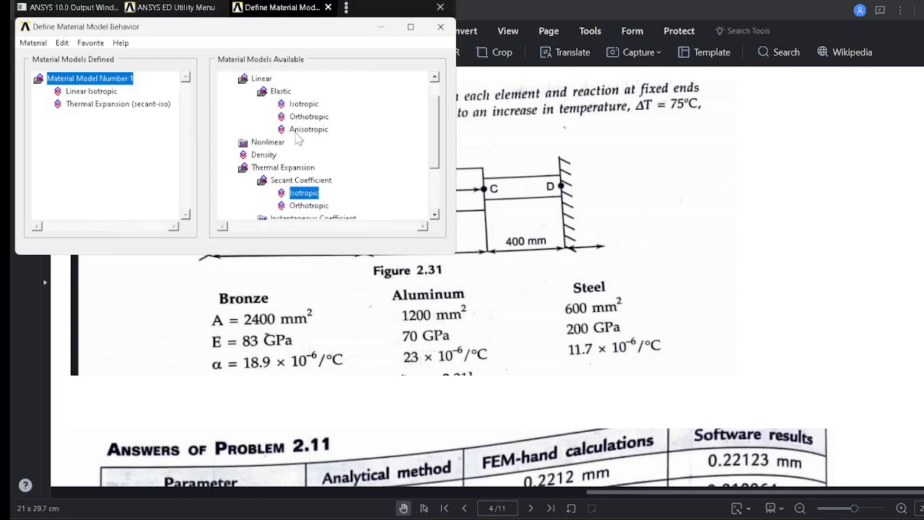
Step: Create material model 2 for aluminum with linear elastic isotropic properties EX 70e3 and PRXY 0.3
click(33, 43)
click(52, 57)
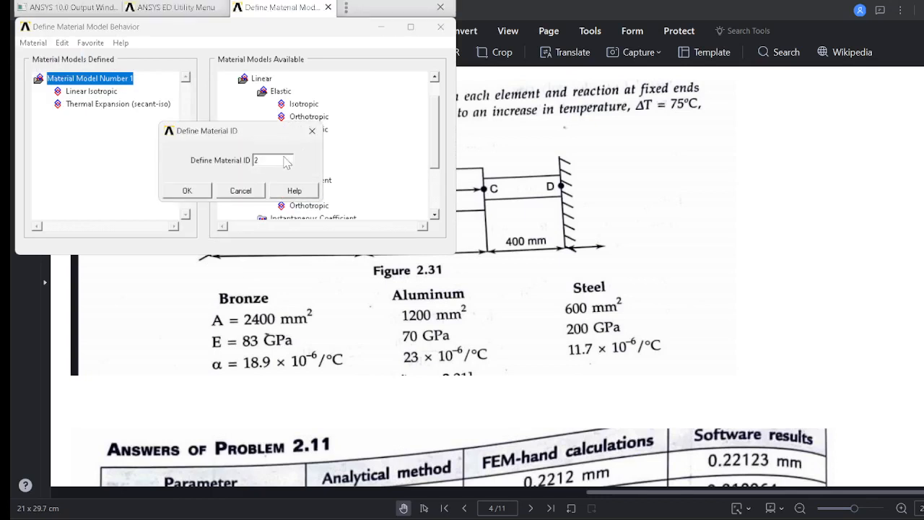
click(184, 191)
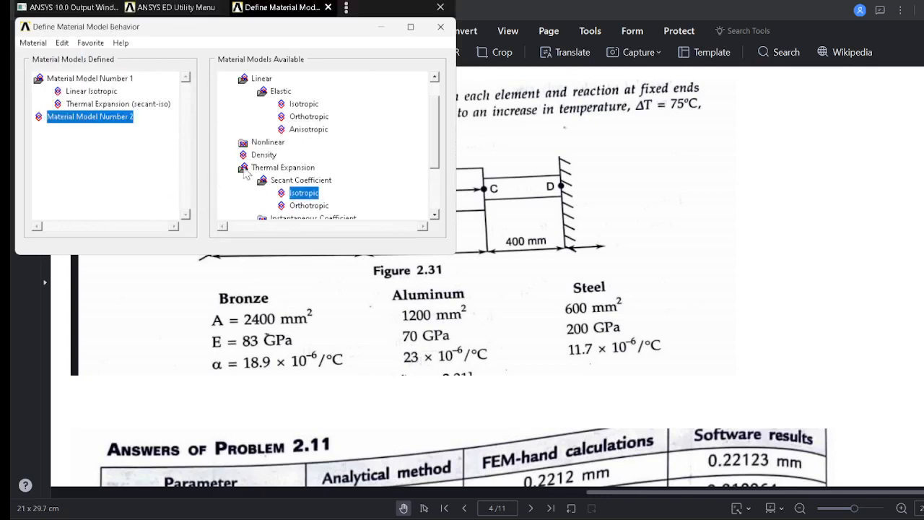
double_click(303, 104)
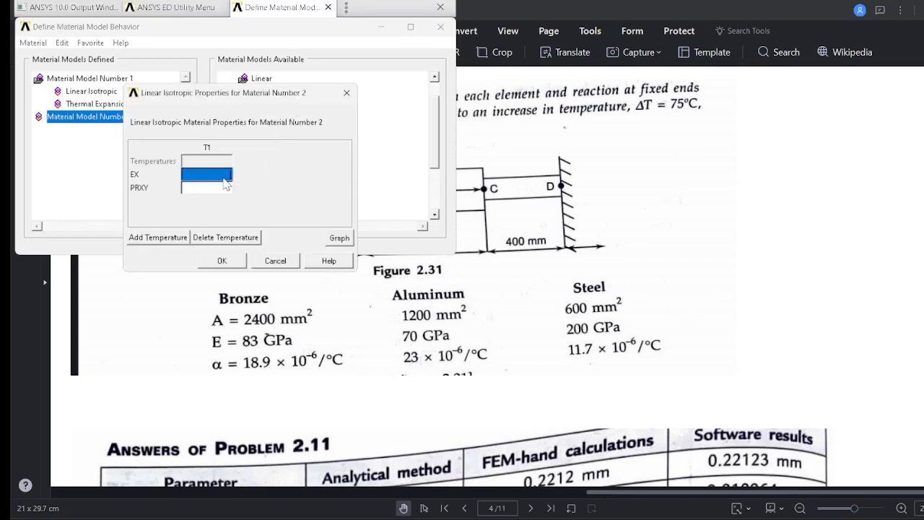
text(70e3)
click(226, 186)
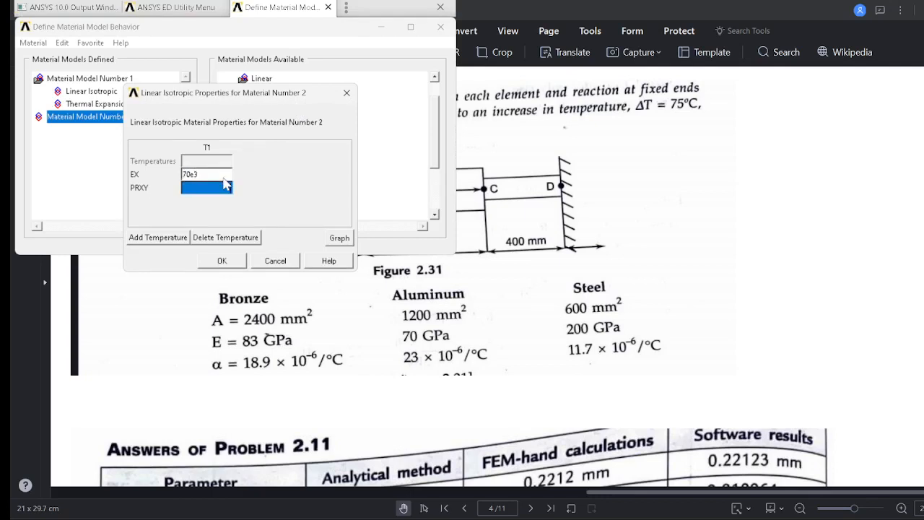
text(0.3)
click(222, 261)
Step: Add an isotropic secant thermal expansion coefficient ALPX of 23e-6 to material model 2
double_click(289, 195)
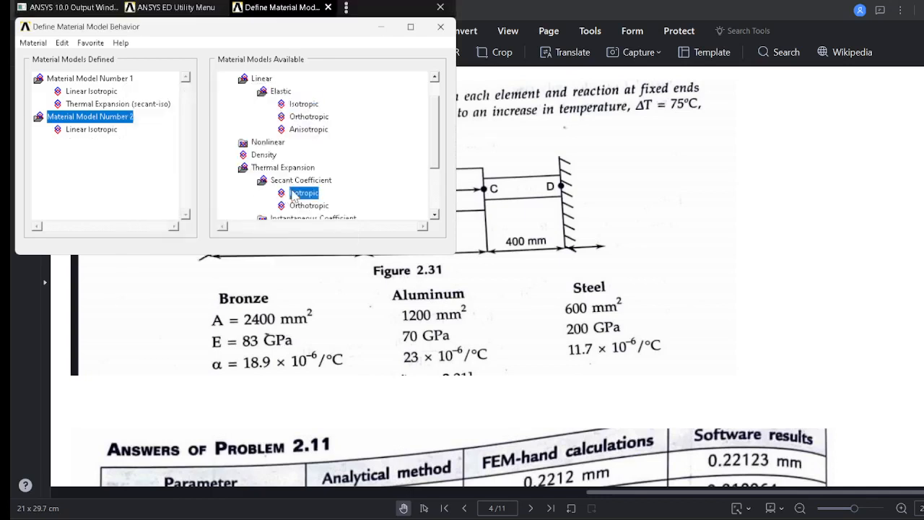
text(23e-6)
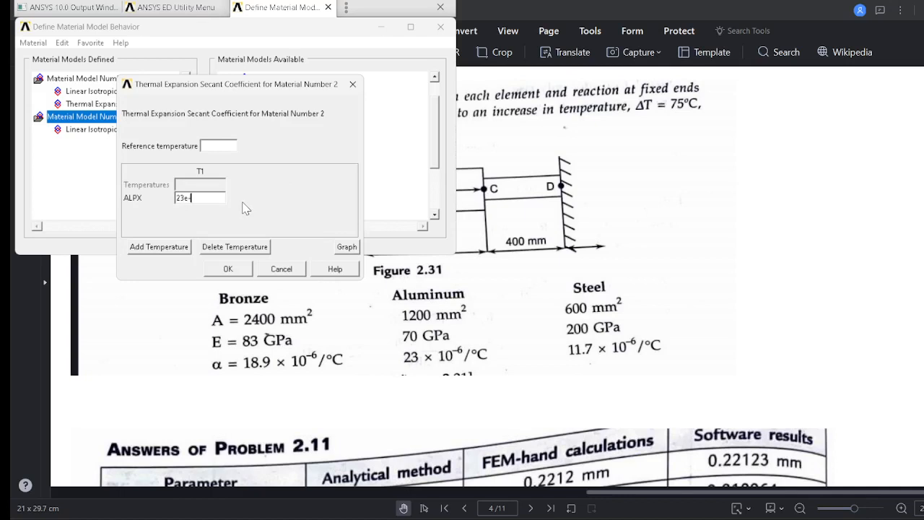
click(228, 268)
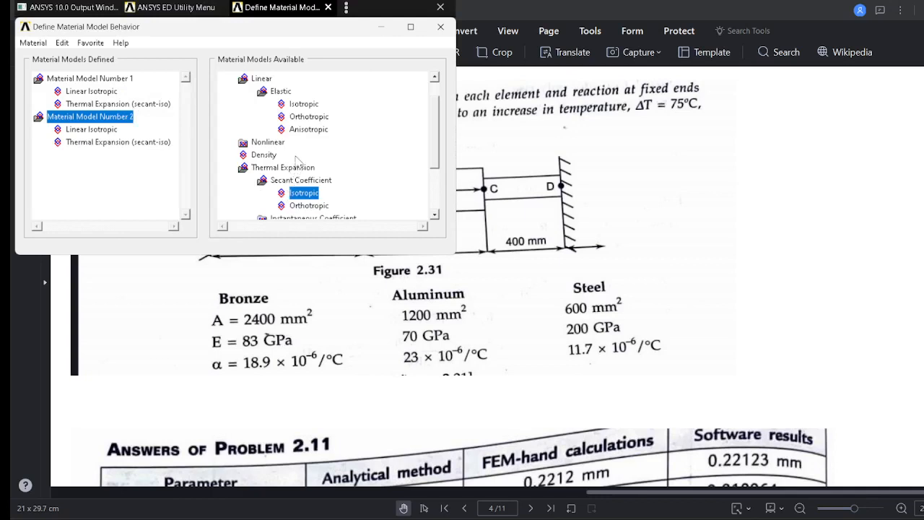
Step: Create material model 3 for steel with linear elastic isotropic properties EX 200e3 and PRXY 0.3
click(32, 43)
click(33, 43)
click(61, 61)
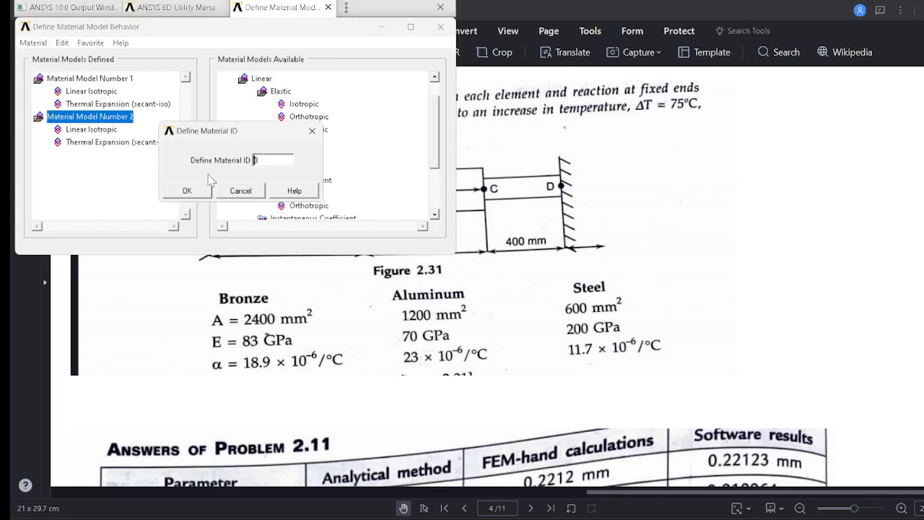
click(200, 192)
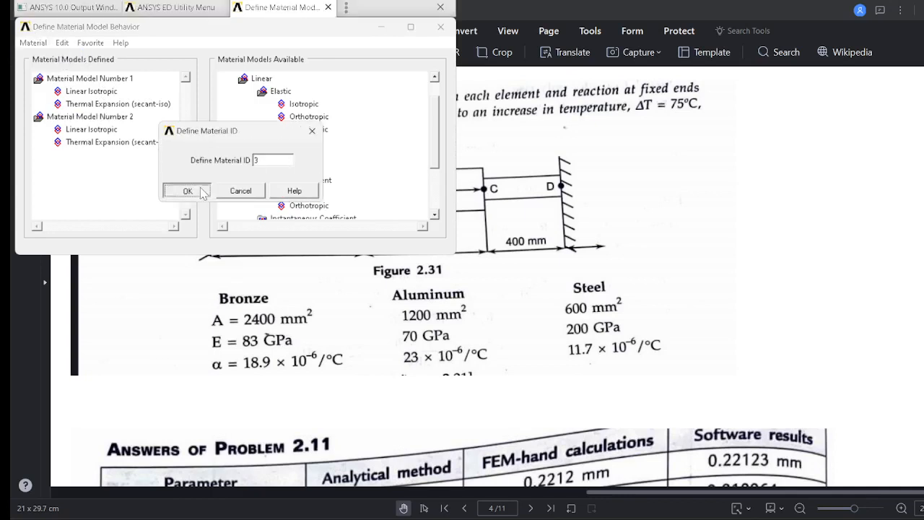
double_click(303, 104)
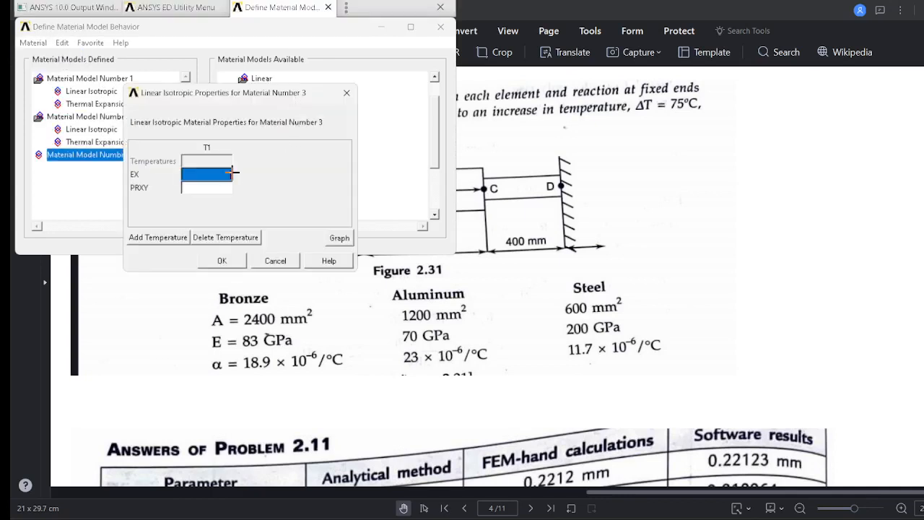
text(200e3)
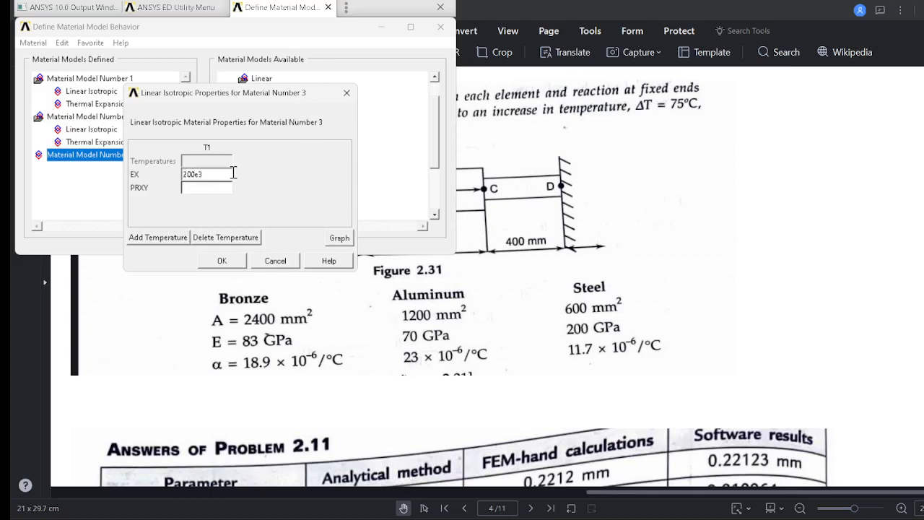
click(221, 187)
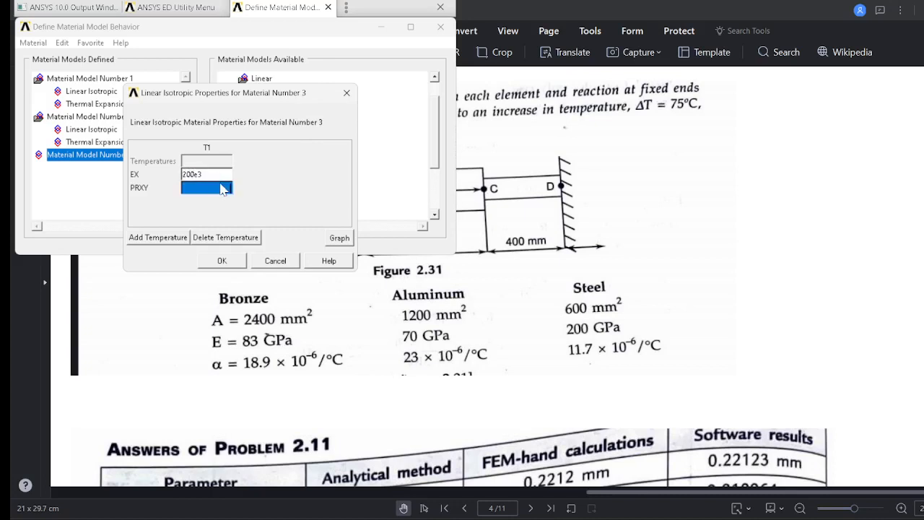
text(0.3)
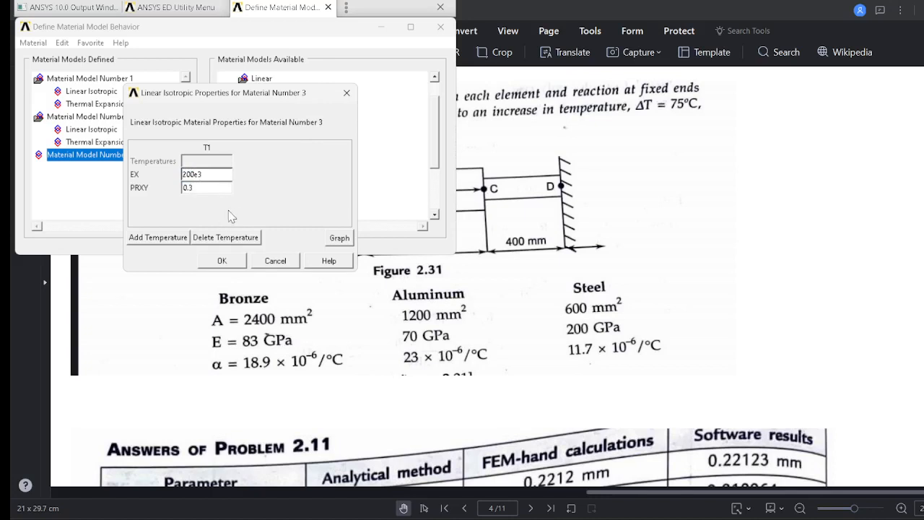
click(222, 261)
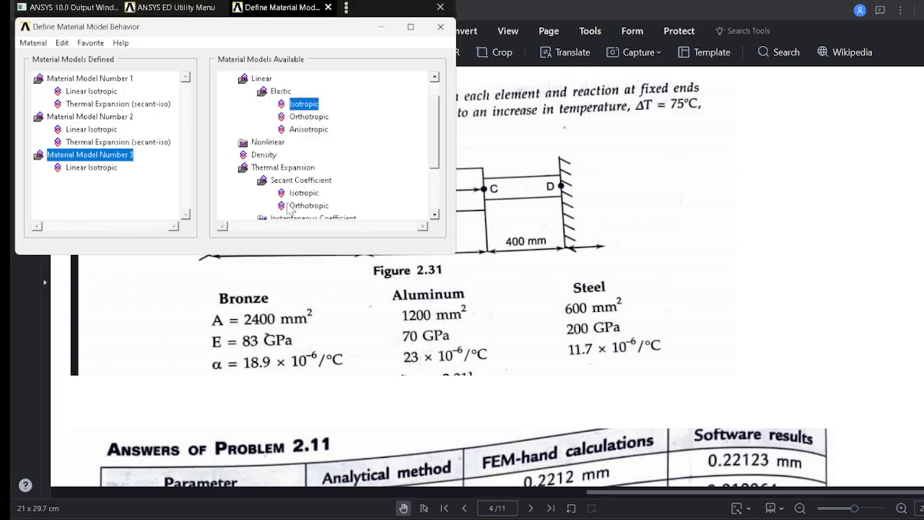
Step: Add an isotropic secant thermal expansion coefficient ALPX of 11.7e-6 to material model 3
double_click(304, 193)
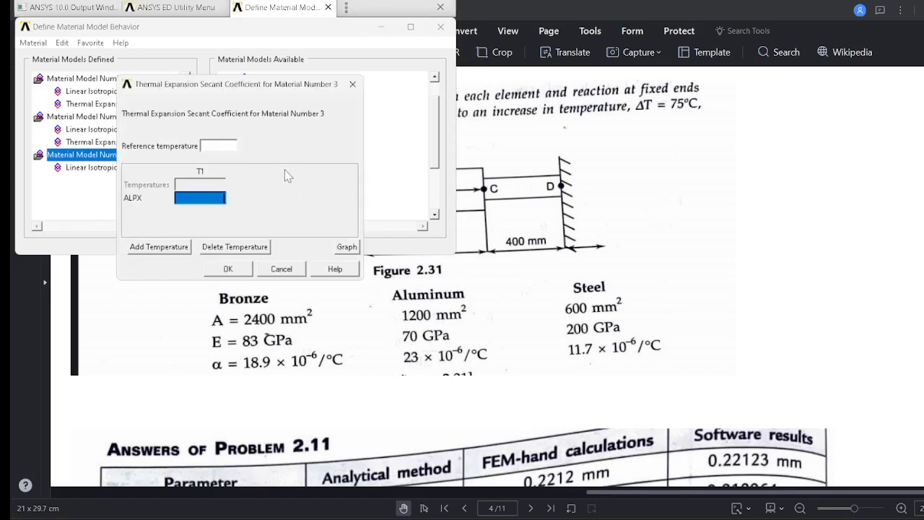
click(226, 198)
text(11.7e-6)
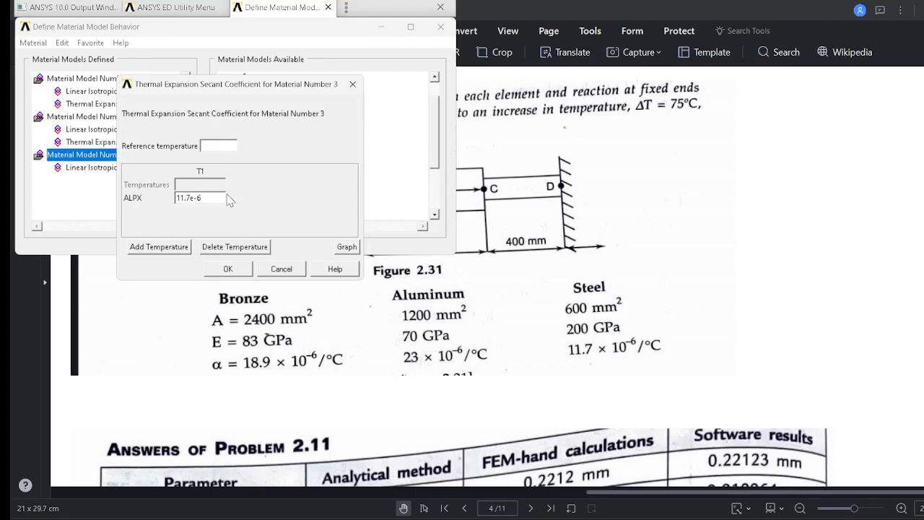
click(231, 271)
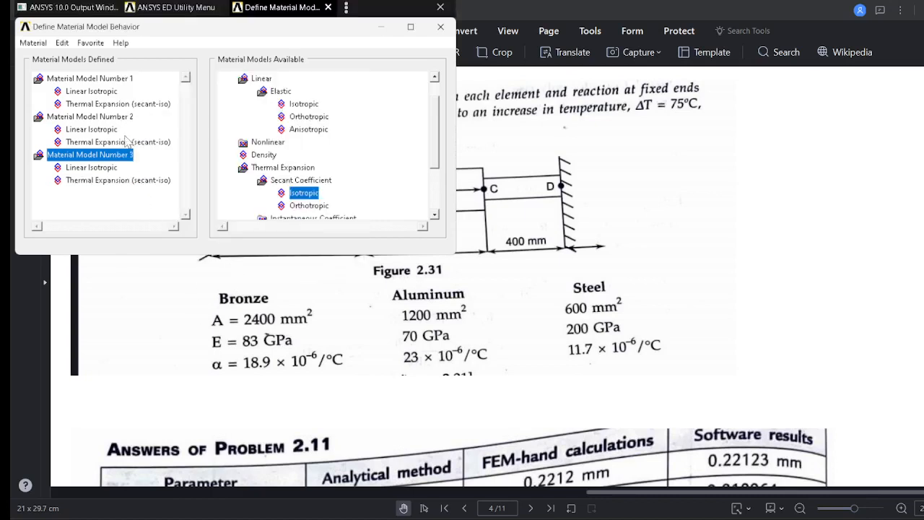
click(128, 104)
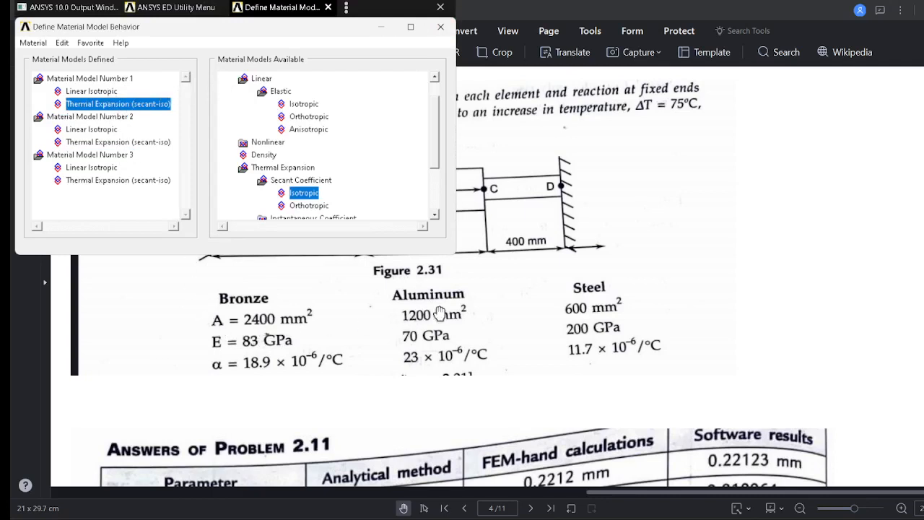
Step: Close the material model definition, maximize the main window, and check the problem figure for the node positions
click(440, 28)
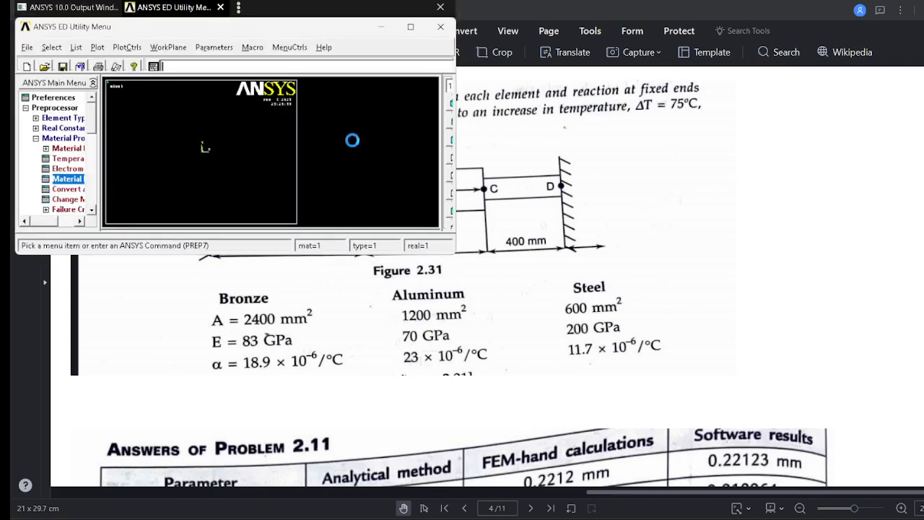
click(411, 26)
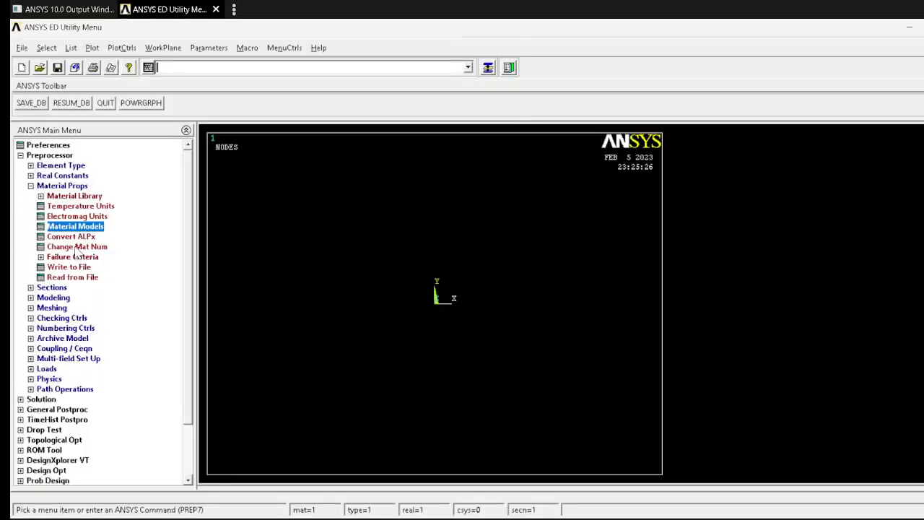
click(44, 298)
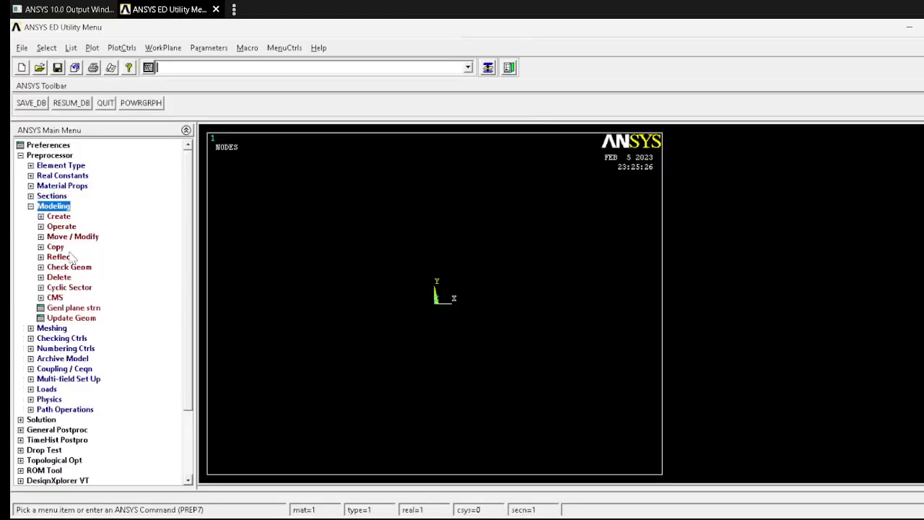
click(62, 218)
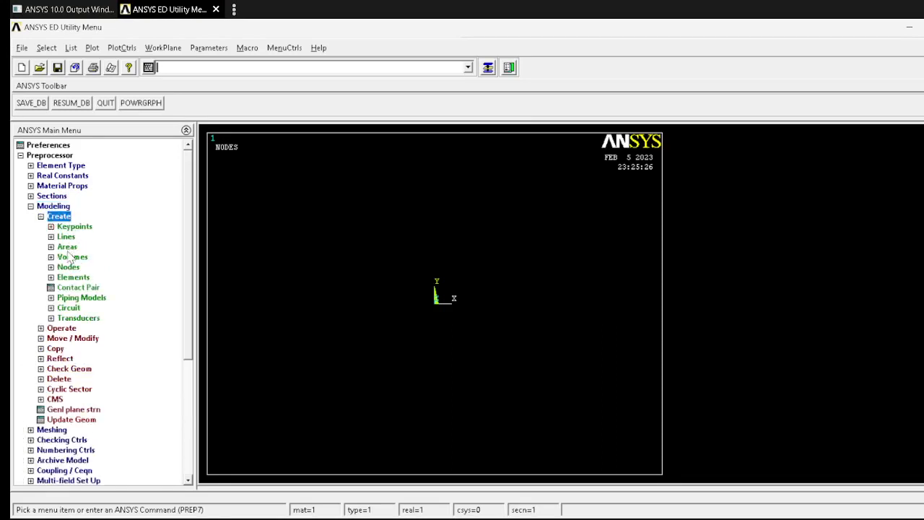
click(69, 268)
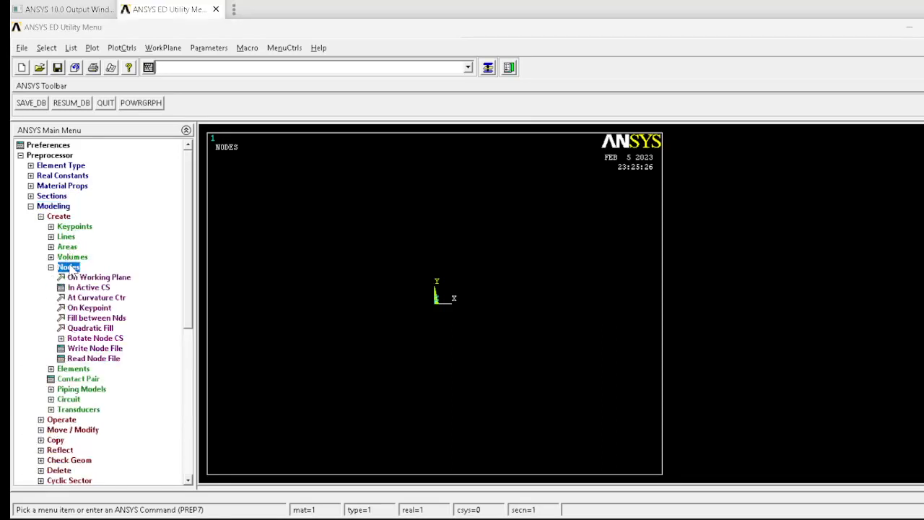
key(alt+Tab)
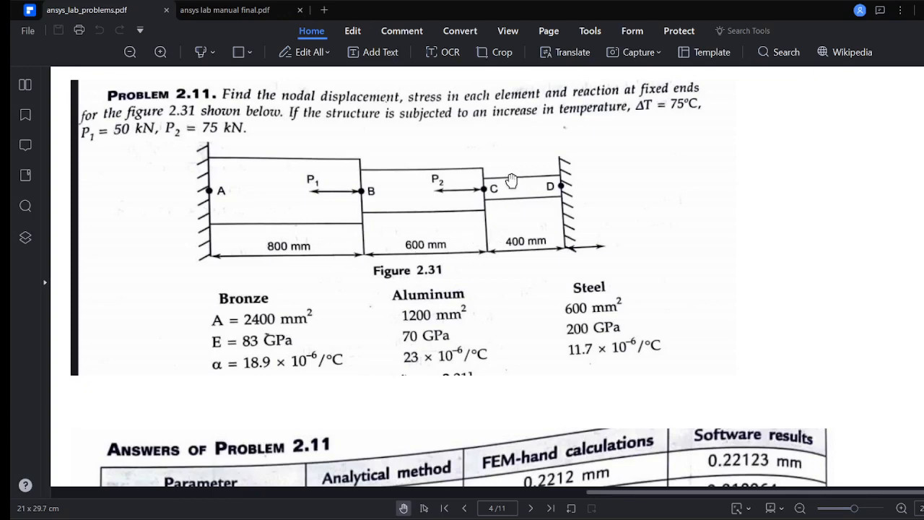
key(alt+Tab)
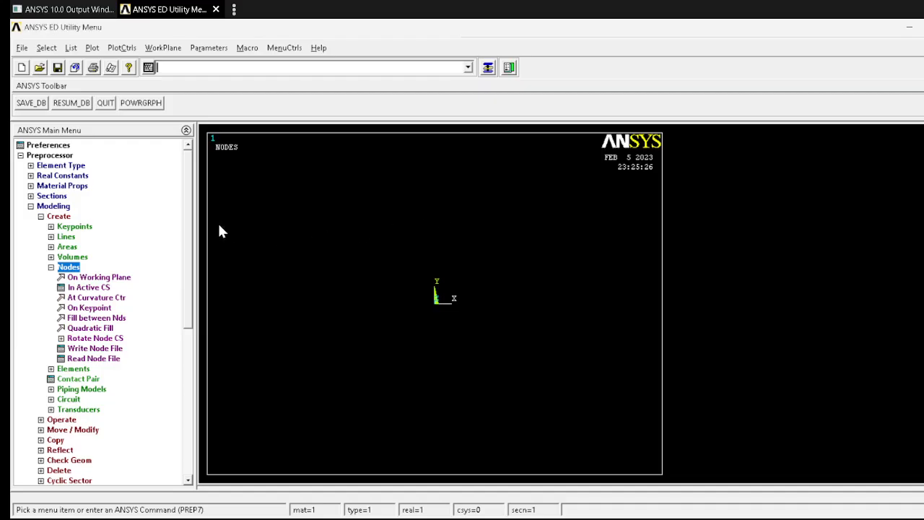
Step: Start creating nodes in the active coordinate system and try to add node 1 at the origin
click(90, 287)
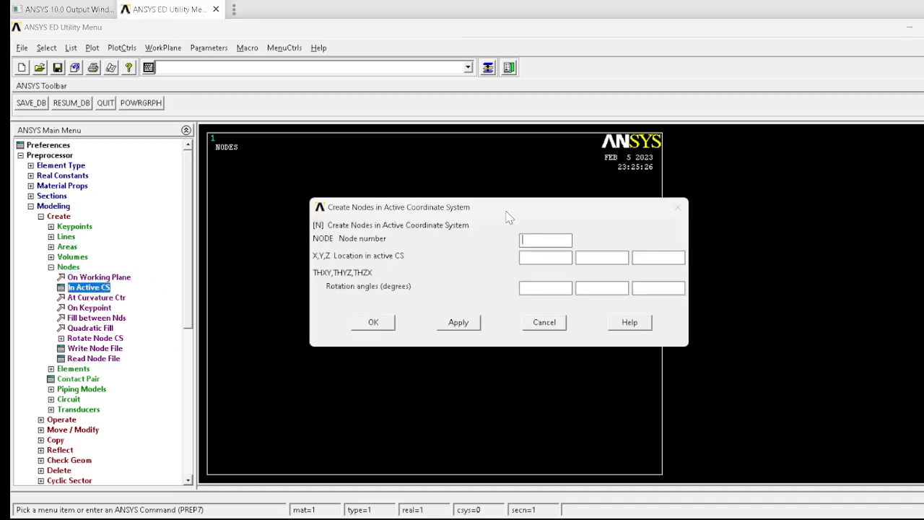
text(1)
click(460, 324)
click(546, 243)
drag(663, 198, 663, 193)
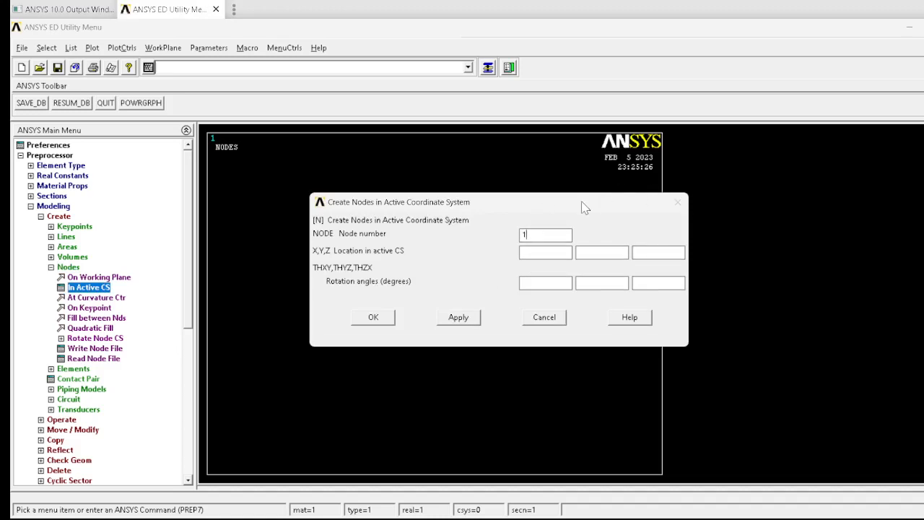
drag(585, 207, 373, 145)
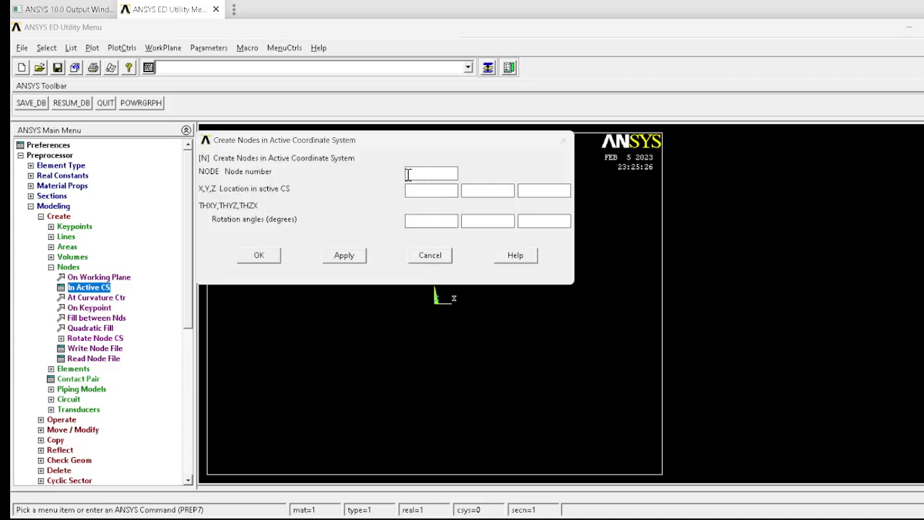
Step: Create node 2 at X = 800 in the active coordinate system, using the first segment length from the problem figure
key(BackSpace)
text(2)
click(424, 192)
key(alt+Tab)
key(alt+Tab)
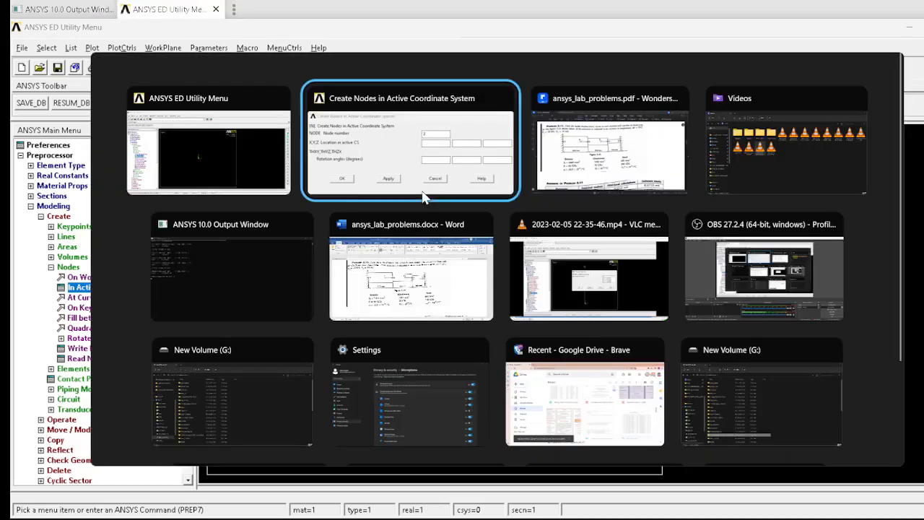
key(alt+Tab)
key(alt+Tab)
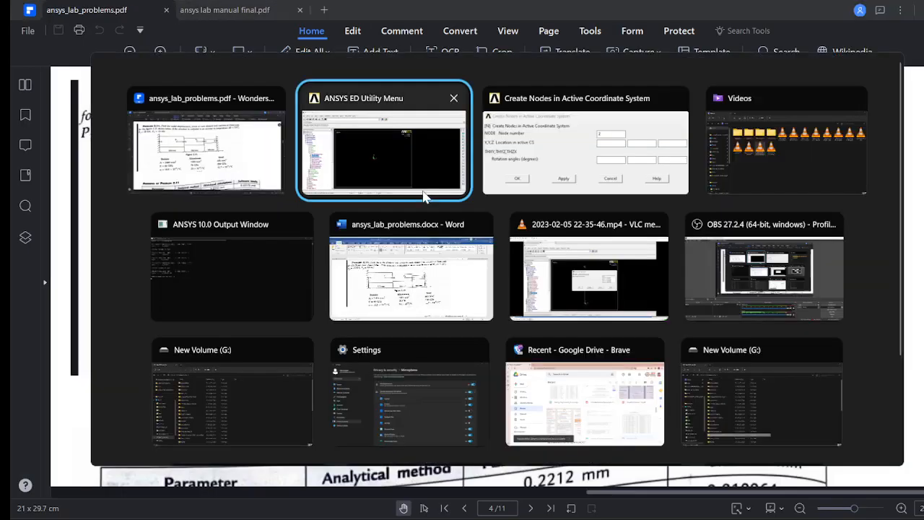
key(alt+Tab)
key(alt+Tab)
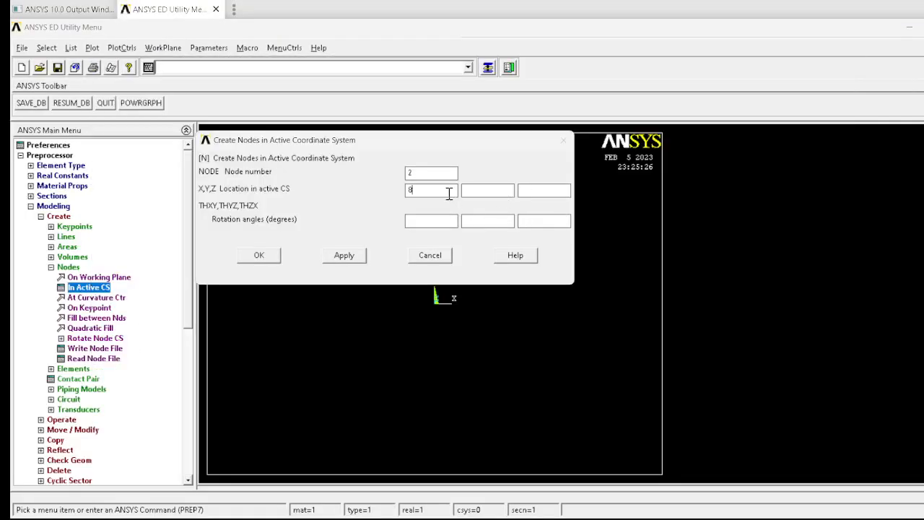
click(352, 256)
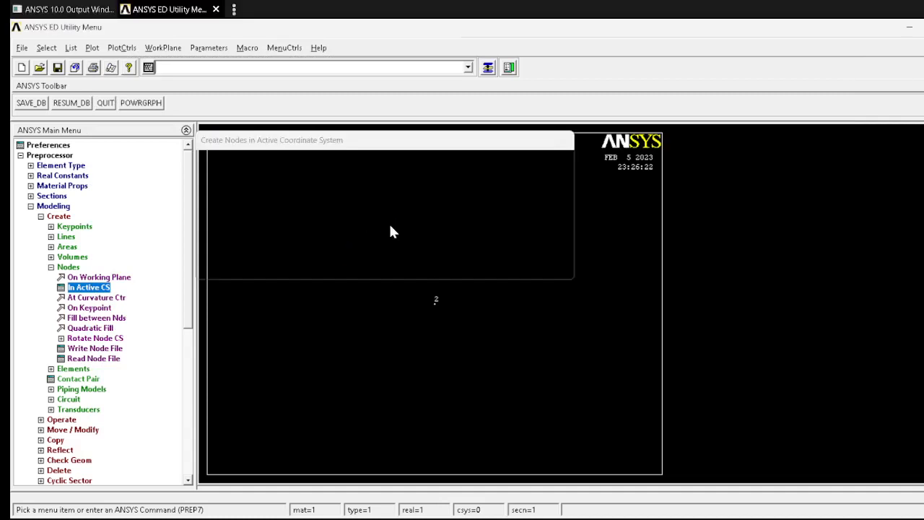
Step: Create node 1 at the origin of the active coordinate system, leaving its location values blank
double_click(436, 176)
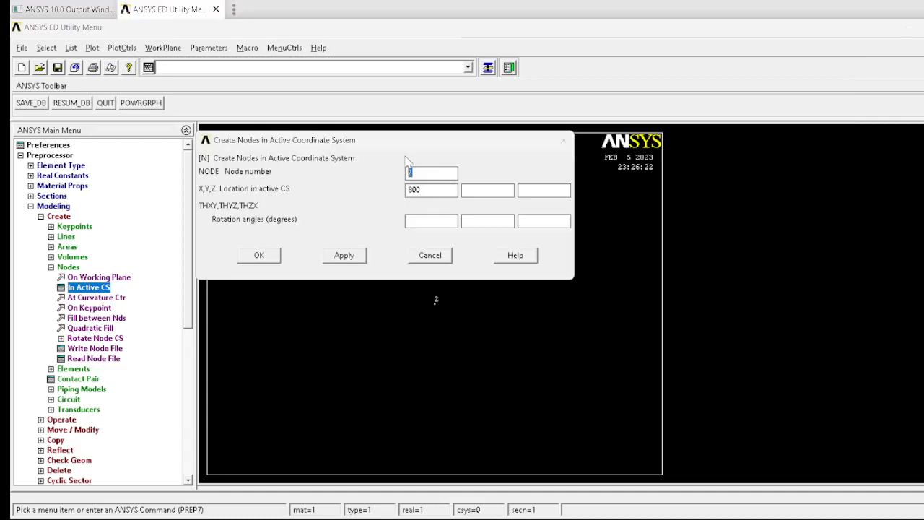
drag(748, 160, 749, 159)
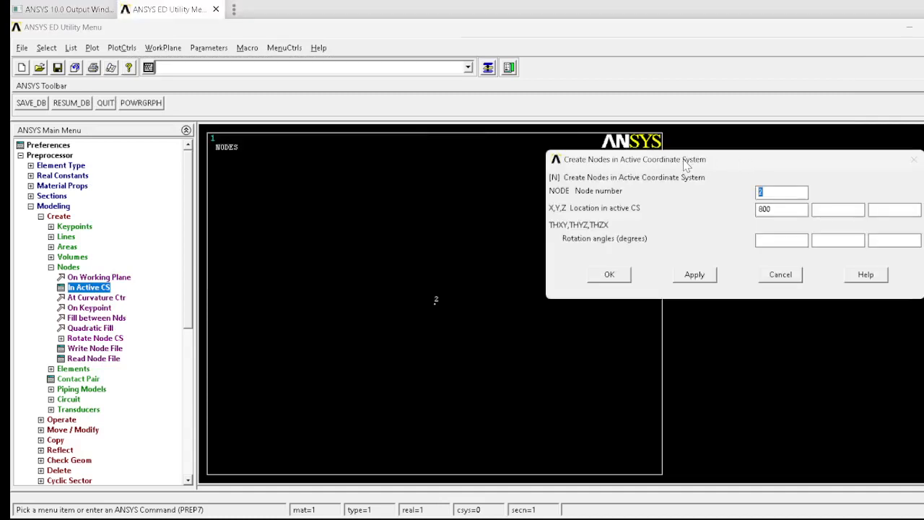
text(1)
drag(778, 209, 706, 224)
key(BackSpace)
click(693, 276)
Step: Create node 3 at X = 600+800 in the active coordinate system
drag(774, 192, 732, 203)
text(3)
key(alt+Tab)
key(Tab)
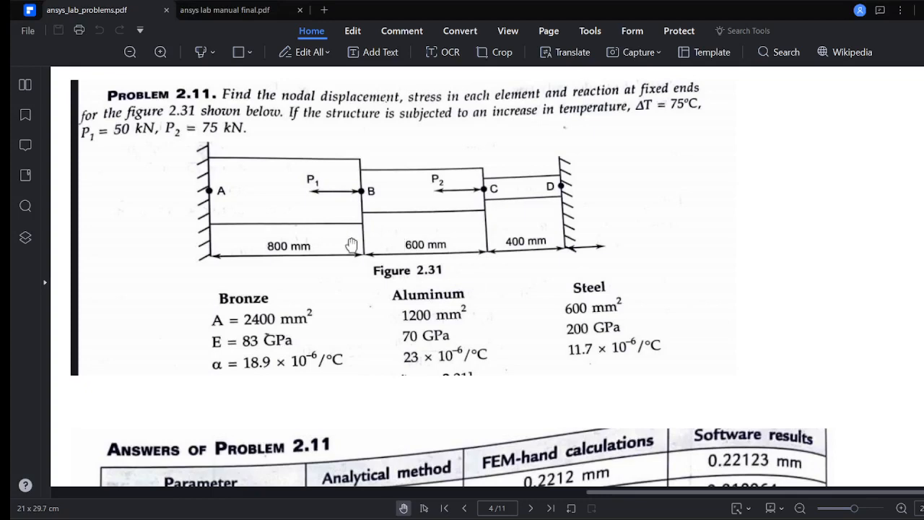
key(alt+Tab)
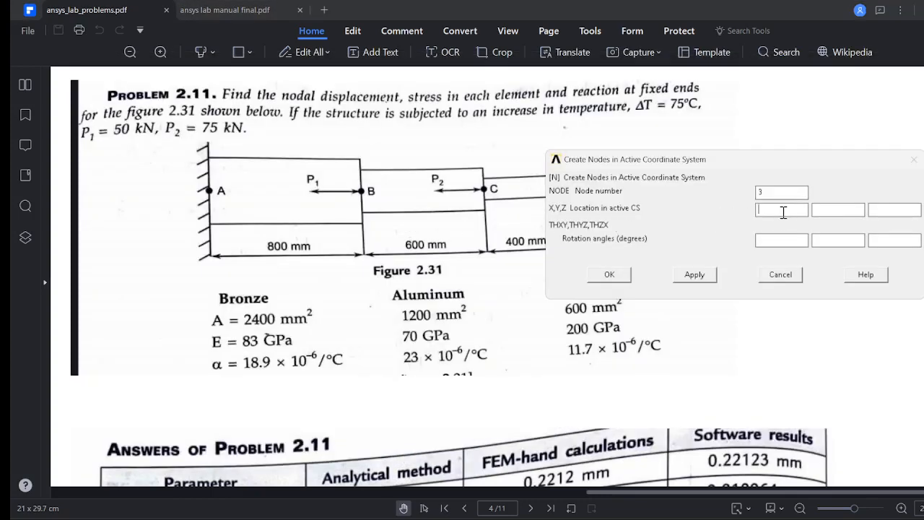
text(600+800)
click(695, 273)
Step: Create node 4 at X = 600+800+400 and finish node creation, returning to the ANSYS model
double_click(764, 192)
text(4)
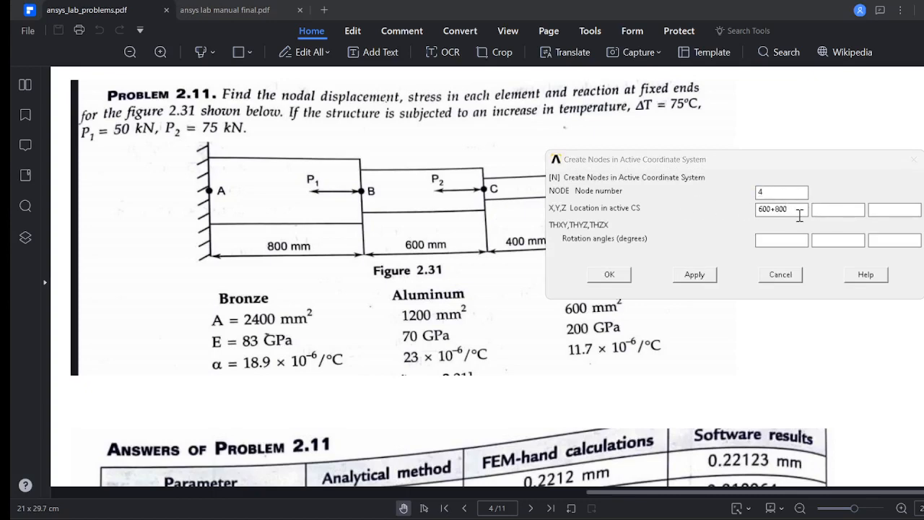
key(alt+Tab)
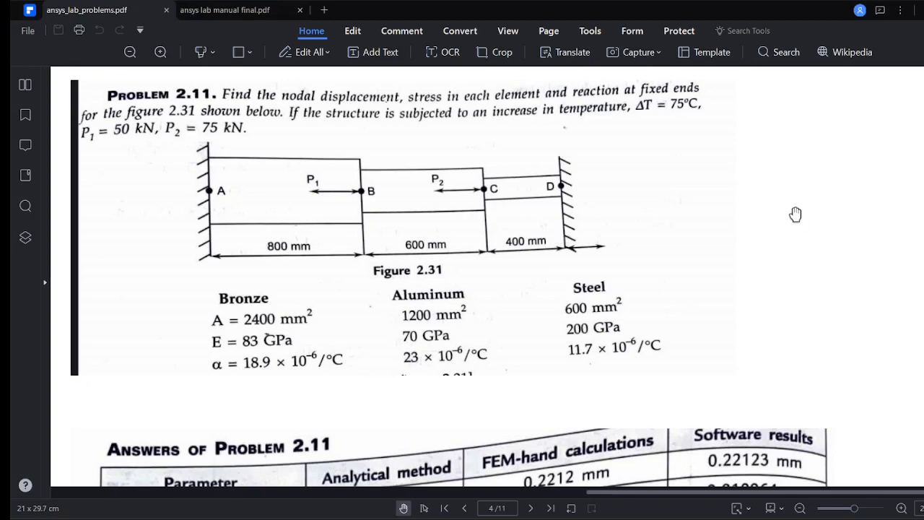
key(alt+Tab)
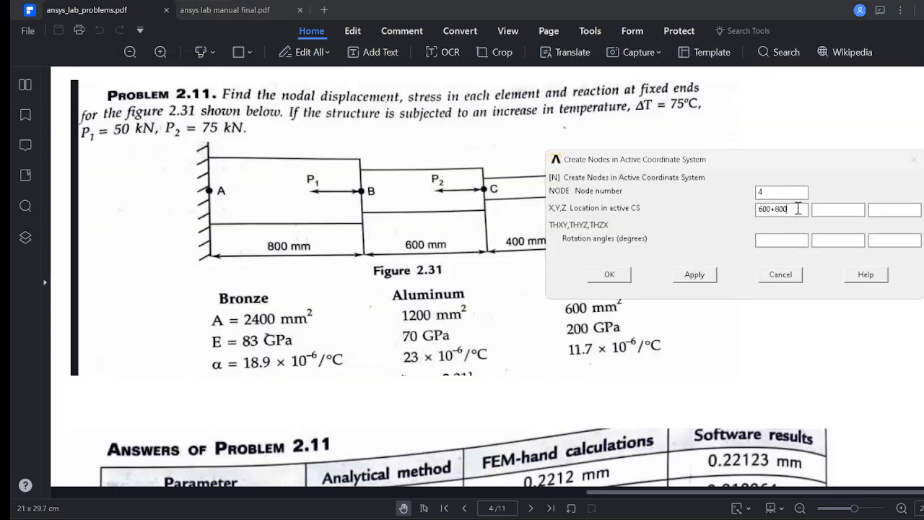
text(+400)
click(611, 275)
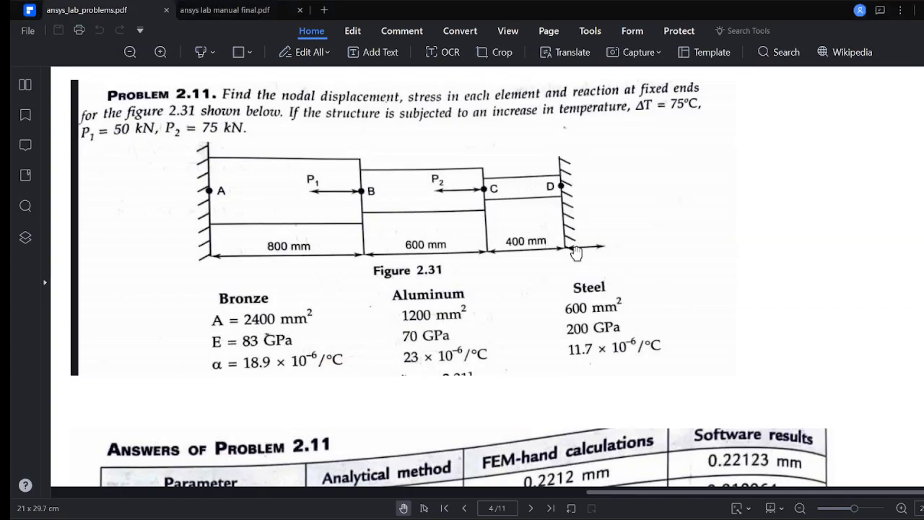
key(alt+Tab)
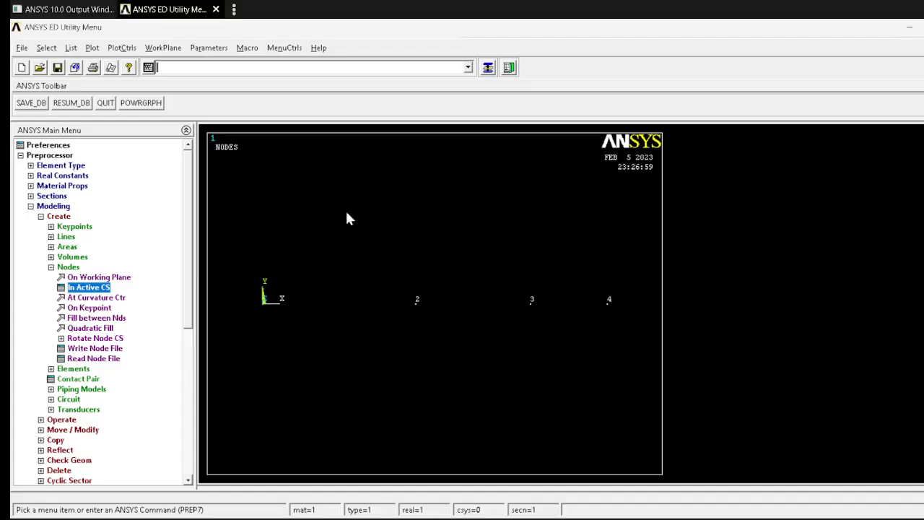
Step: Accept the element attributes with element type 1 LINK1, material number 1 and real constant set 1
click(68, 399)
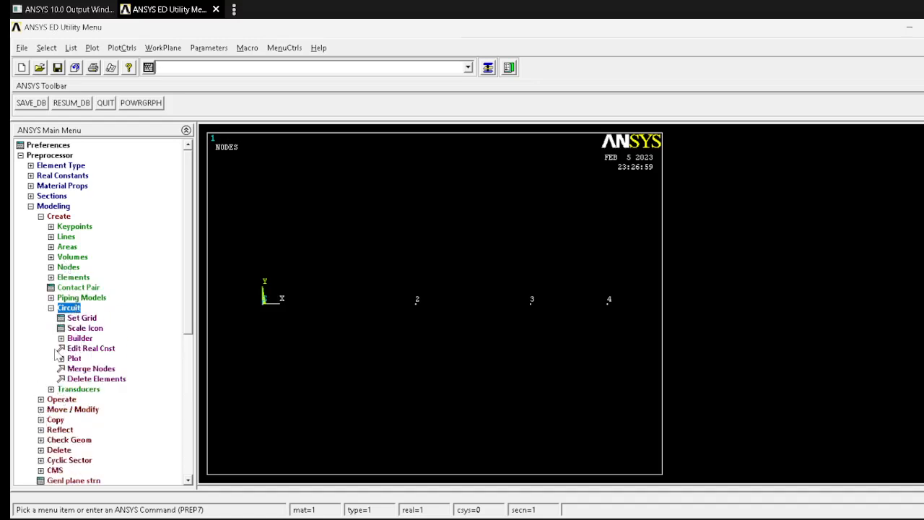
click(60, 277)
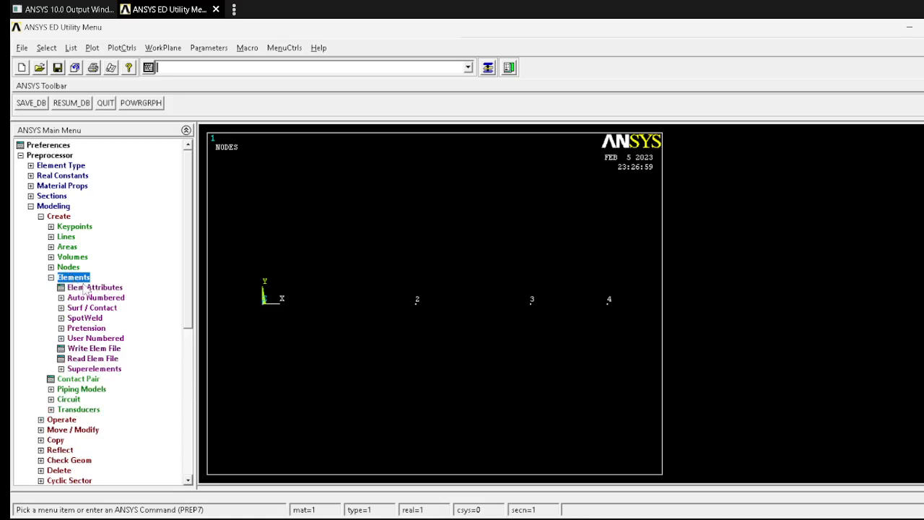
click(80, 278)
click(95, 288)
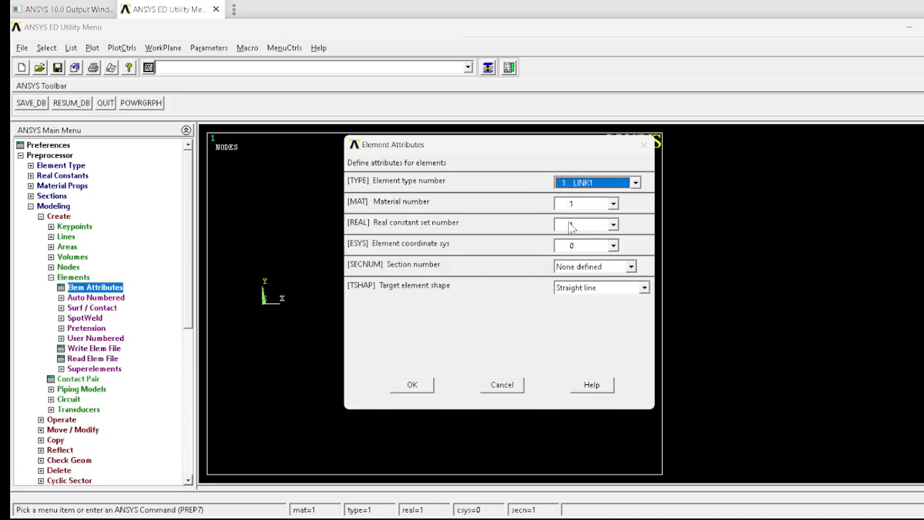
click(422, 384)
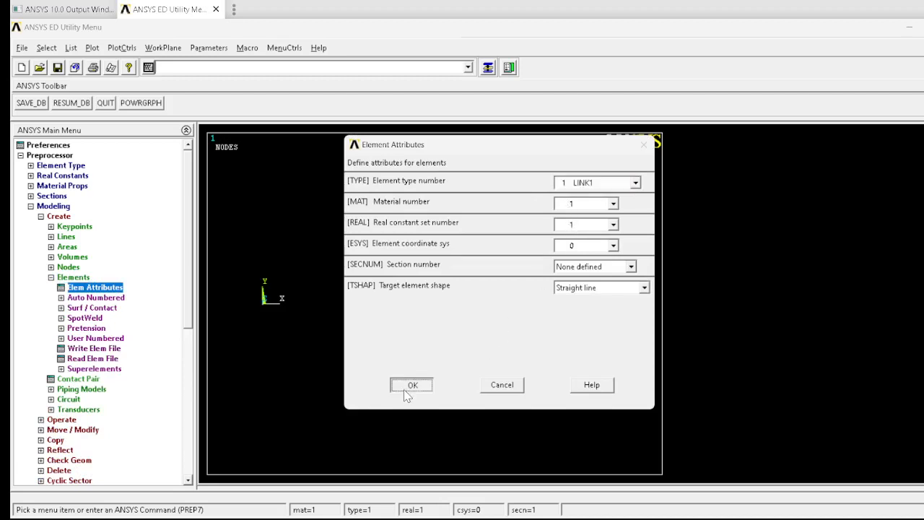
Step: Create an auto-numbered element through nodes 1 and 2 for the bronze segment
click(92, 297)
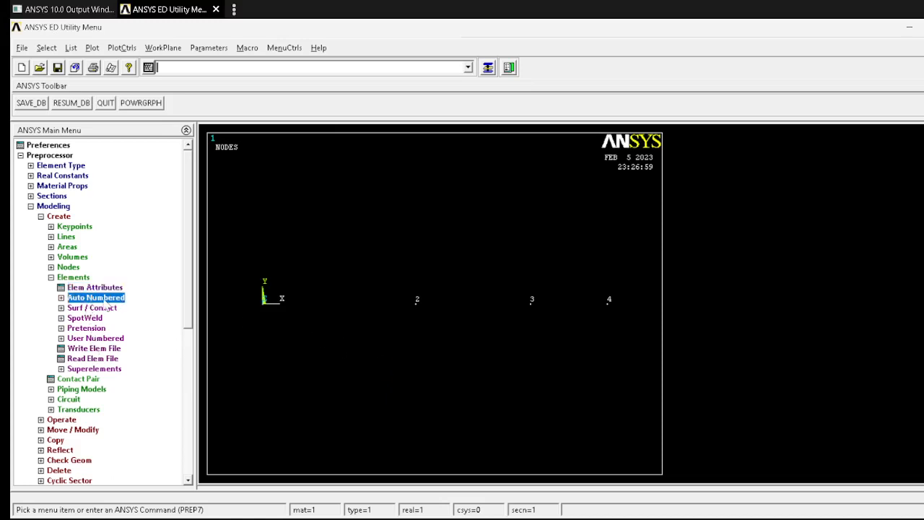
click(97, 307)
click(274, 323)
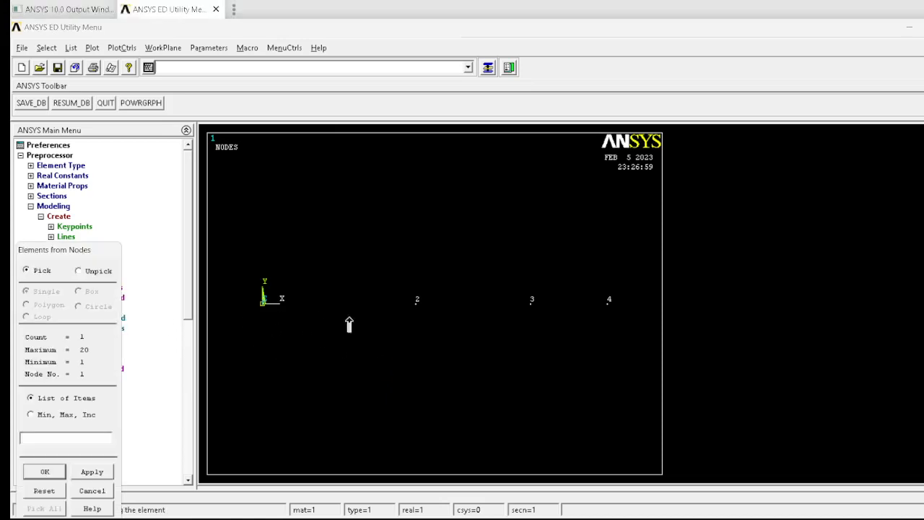
click(413, 332)
click(37, 473)
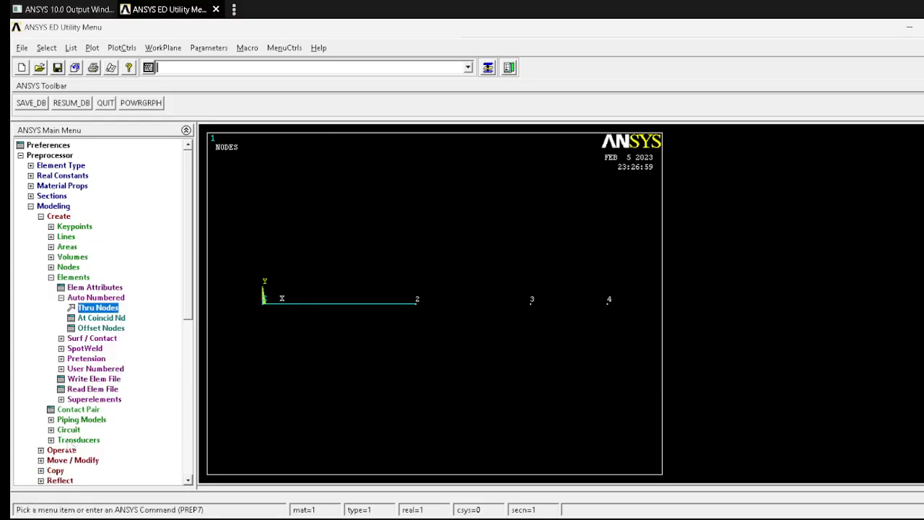
Step: Set the element attributes to element type 2 LINK1, material number 2 and real constant set 2
click(97, 288)
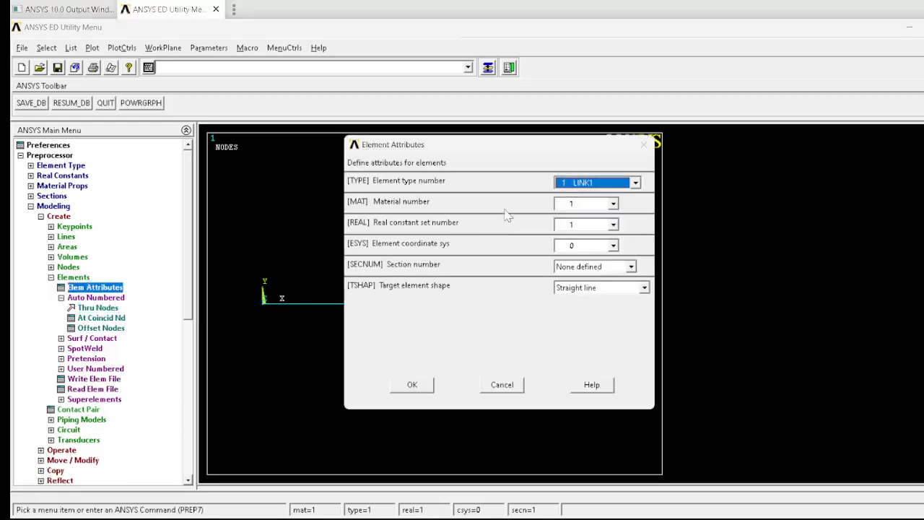
click(566, 185)
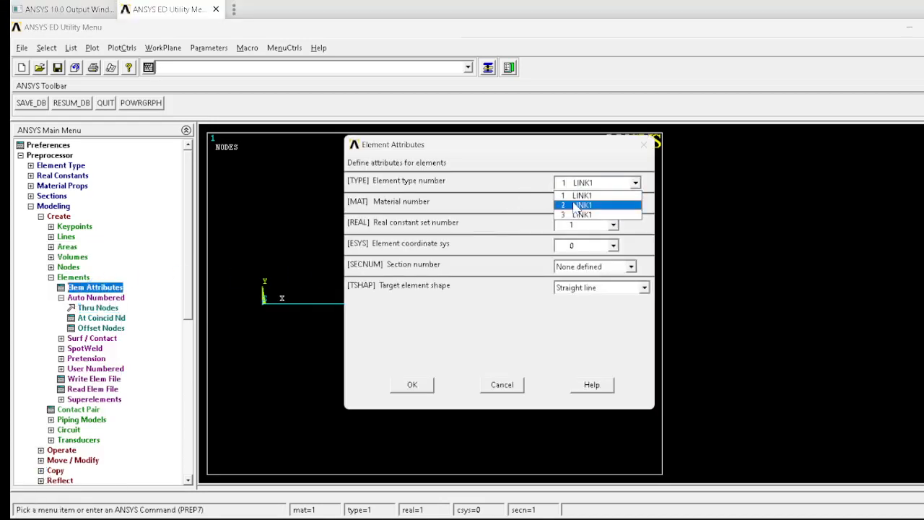
click(575, 205)
click(576, 205)
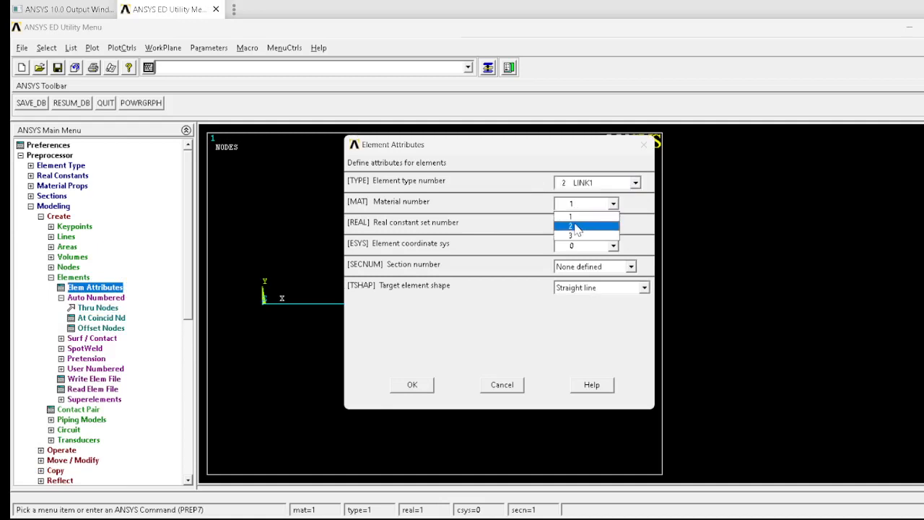
click(577, 227)
click(577, 228)
click(576, 246)
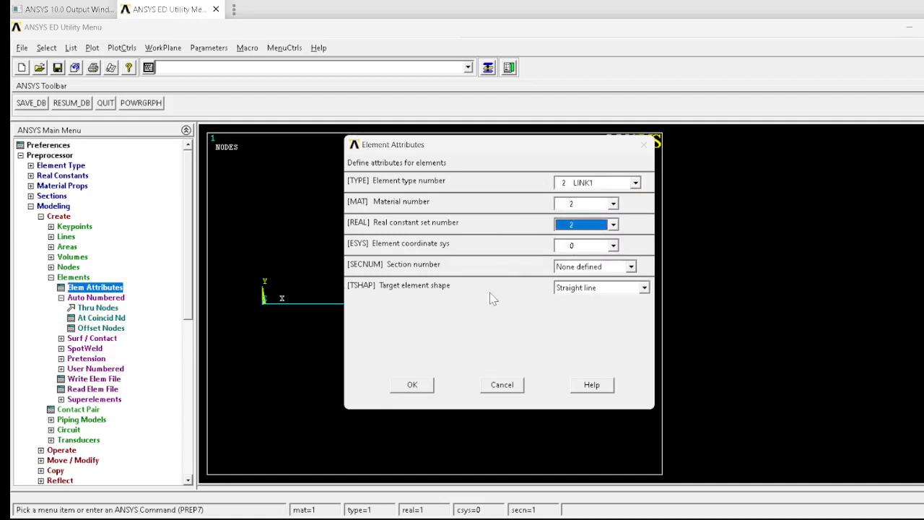
click(409, 382)
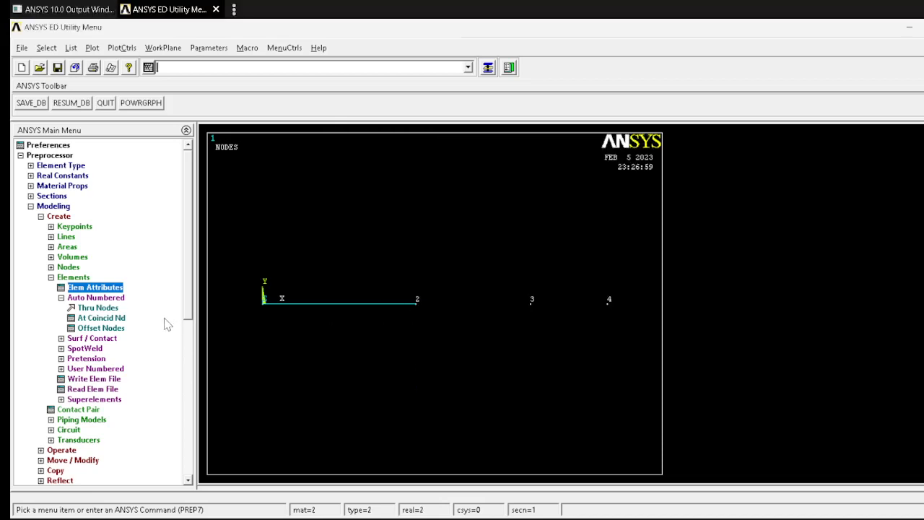
Step: Create an auto-numbered element through nodes 2 and 3 for the aluminum segment
click(101, 308)
click(423, 315)
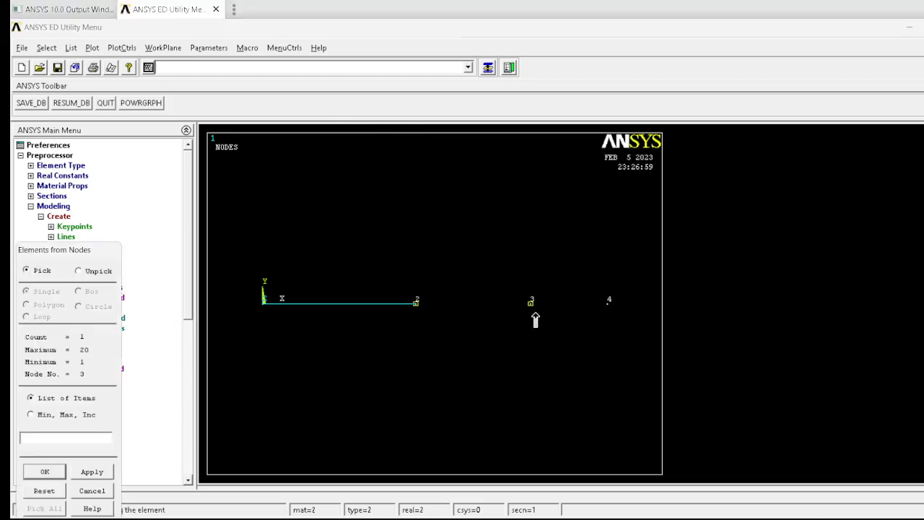
click(47, 473)
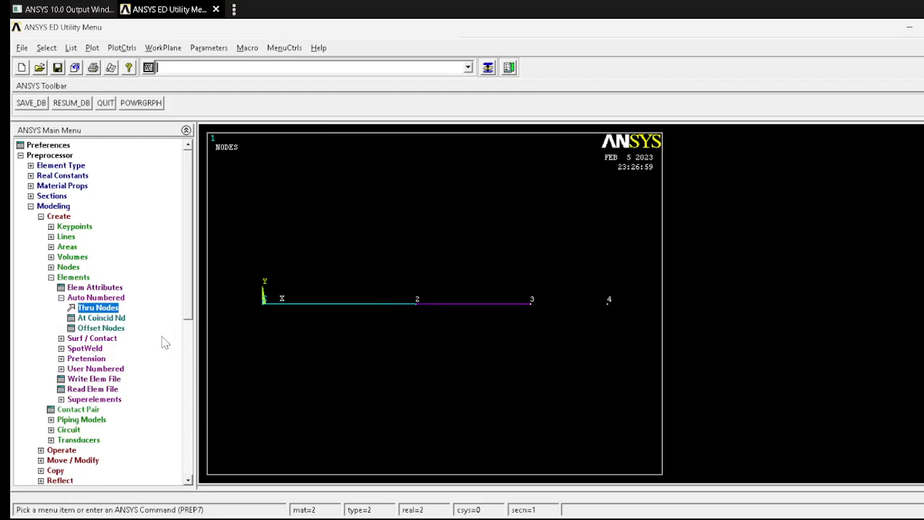
Step: Set the element attributes to element type 3 LINK1, material number 3 and real constant set 3
click(110, 289)
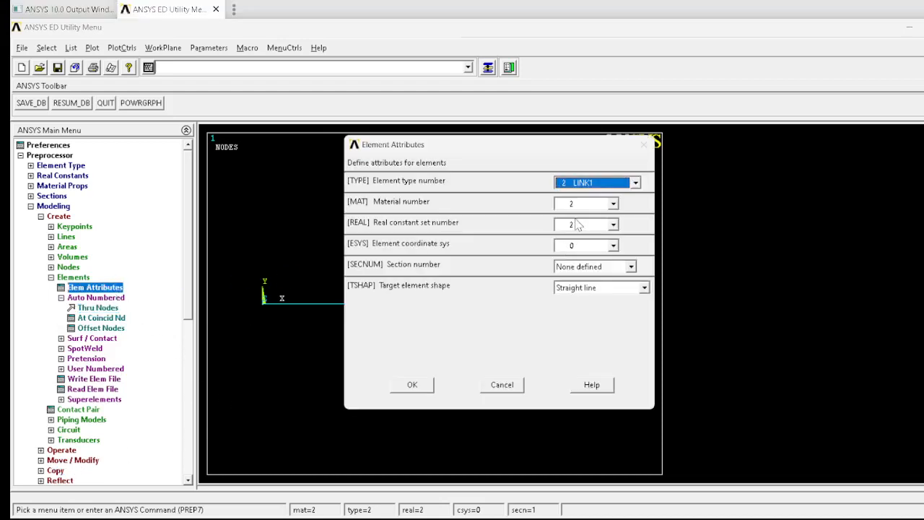
click(581, 183)
click(582, 214)
click(582, 205)
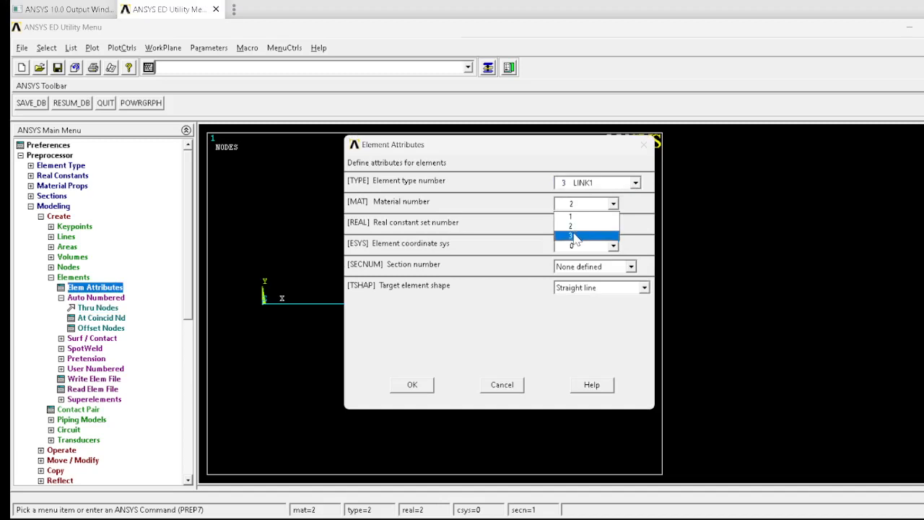
click(576, 236)
click(581, 224)
click(577, 257)
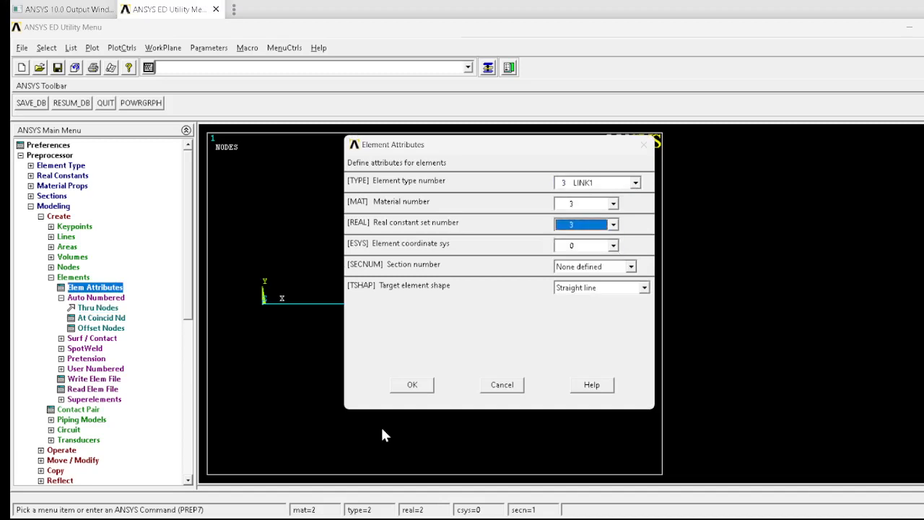
click(412, 384)
Step: Create an auto-numbered element through nodes 3 and 4 for the steel segment
click(97, 307)
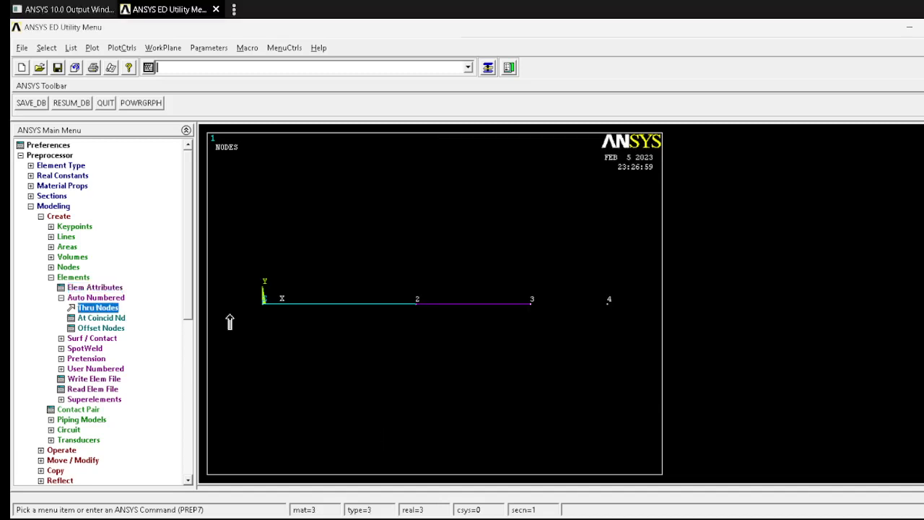
click(534, 324)
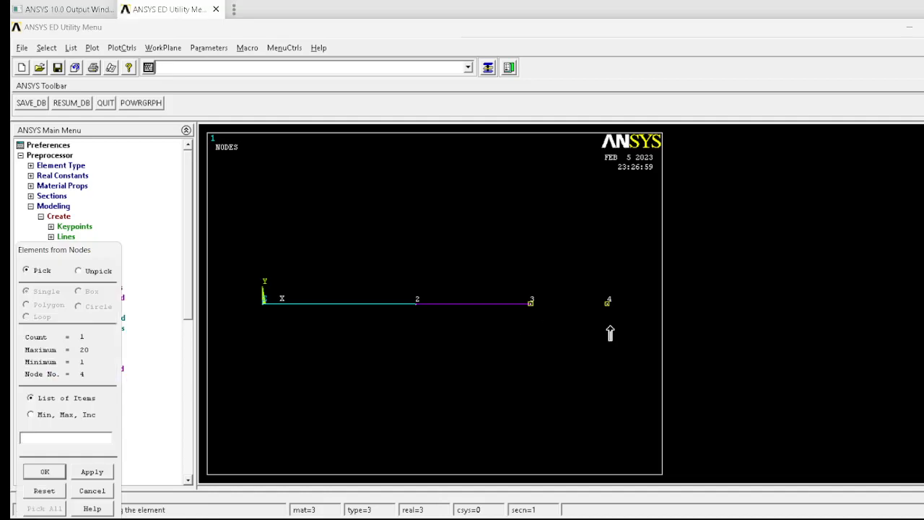
click(55, 470)
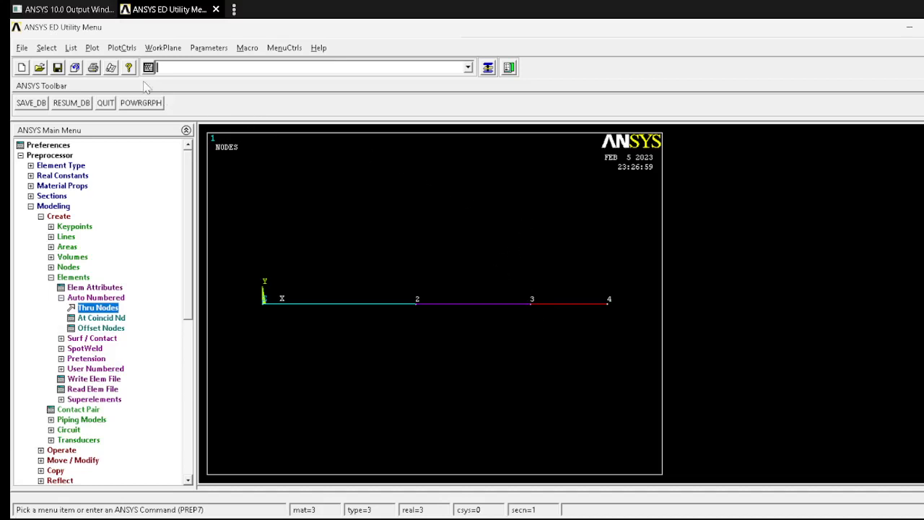
Step: Turn on the display of element shapes based on real constants and plot the elements
click(119, 47)
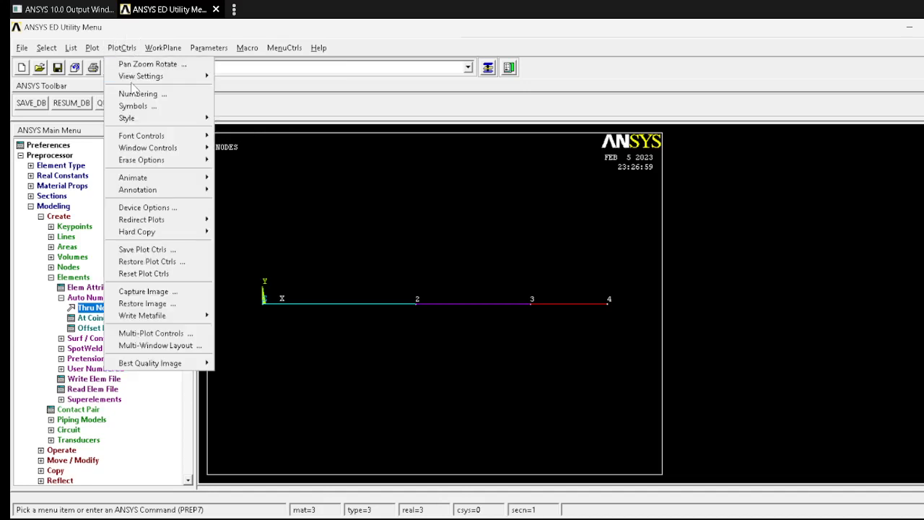
mouse_move(119, 76)
mouse_move(182, 121)
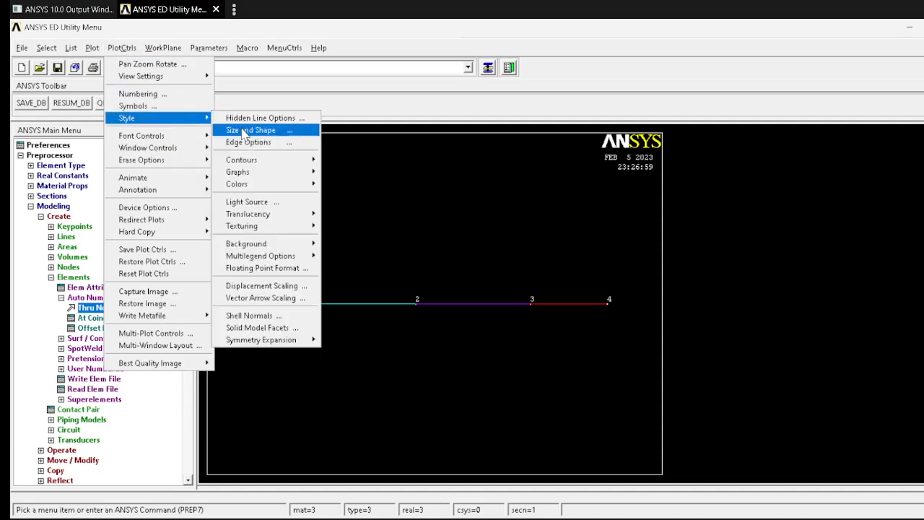
click(244, 130)
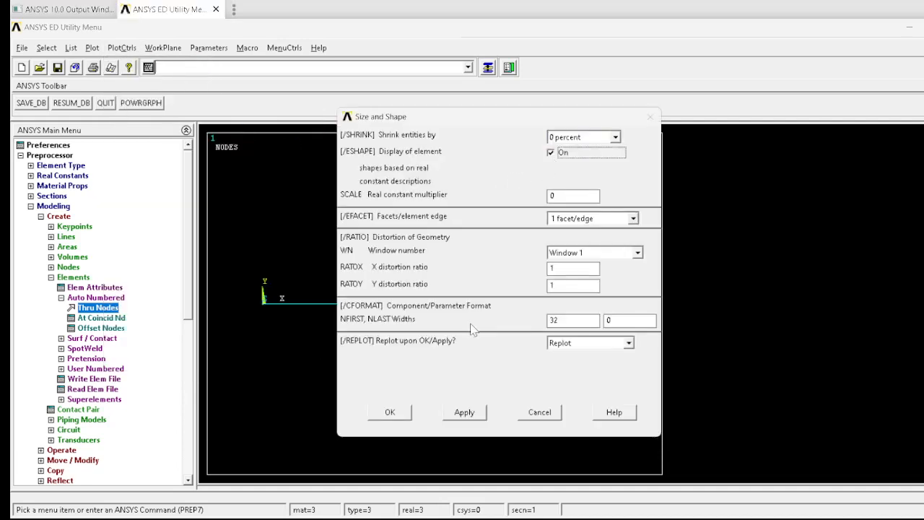
click(391, 413)
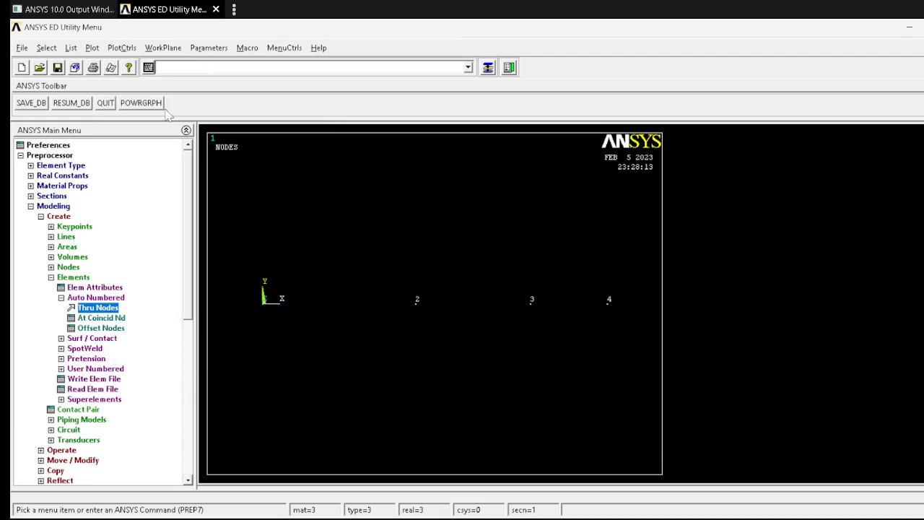
click(93, 48)
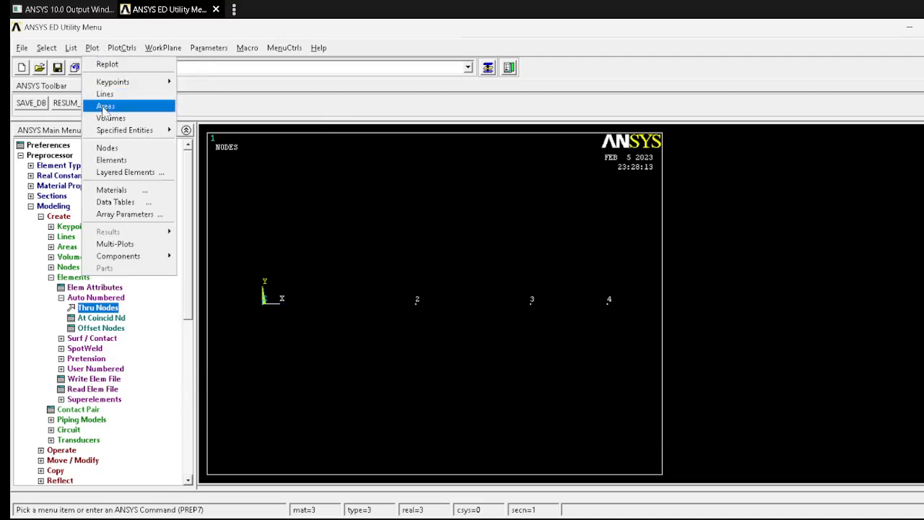
click(116, 159)
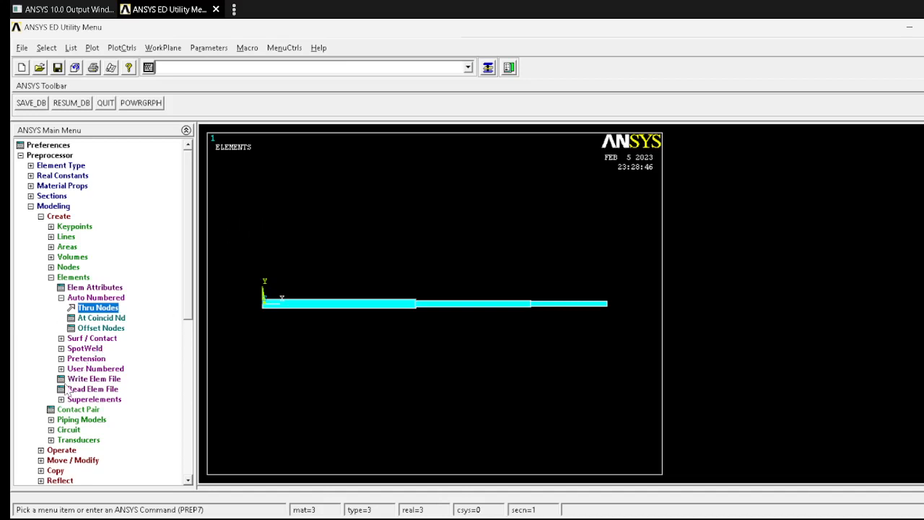
Step: Constrain all degrees of freedom at the bar's two end nodes, 1 and 4, as a structural displacement load
click(52, 206)
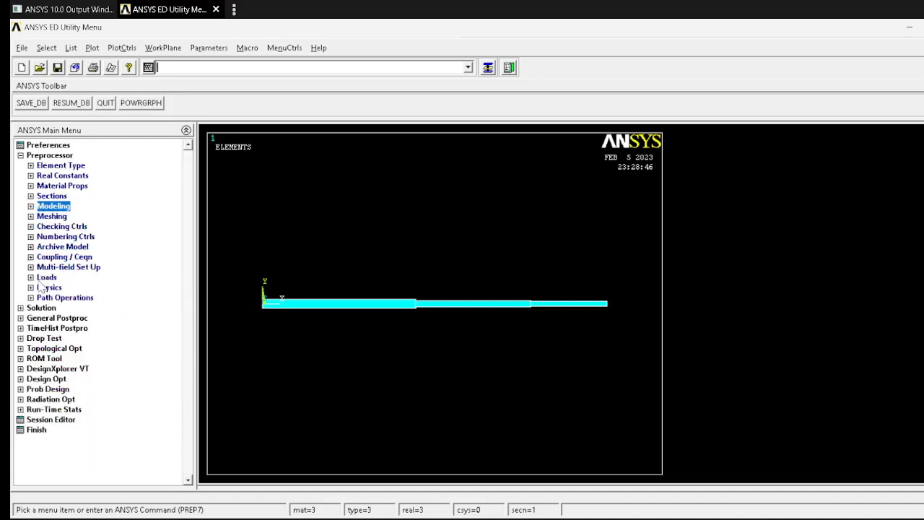
click(42, 309)
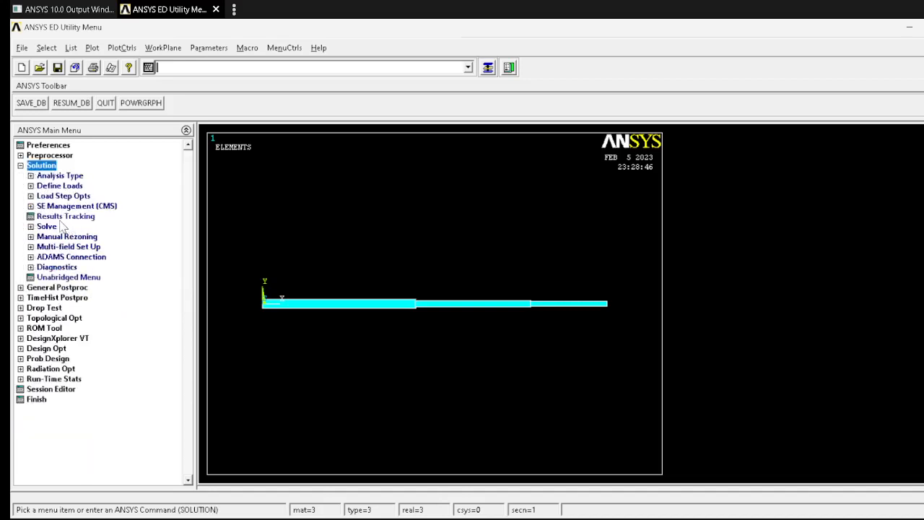
click(46, 227)
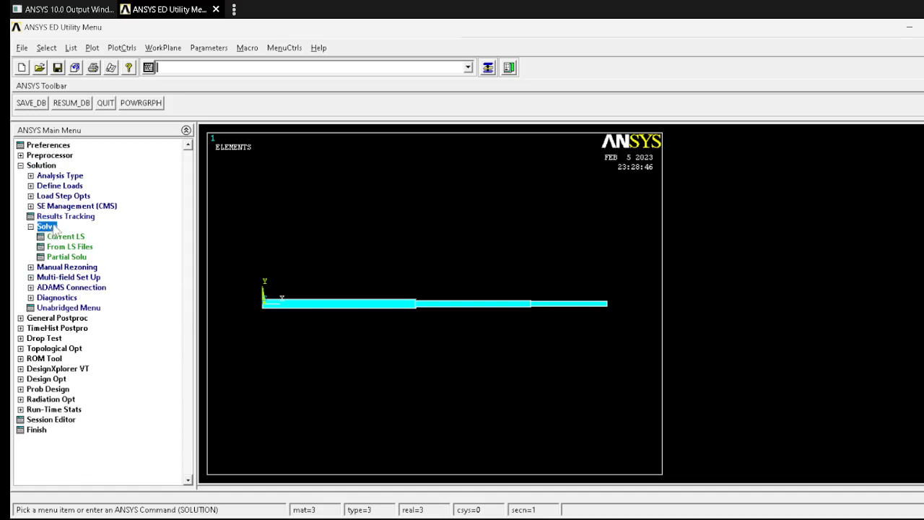
click(57, 176)
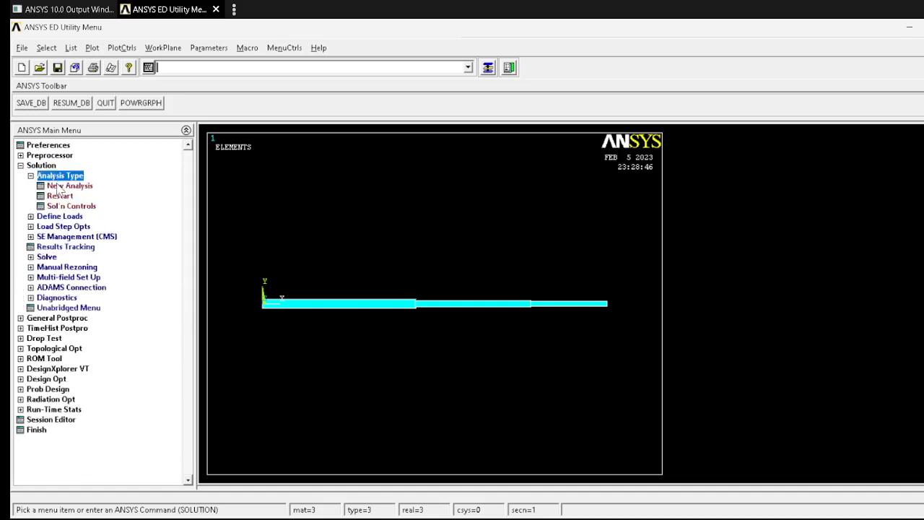
click(46, 217)
click(58, 206)
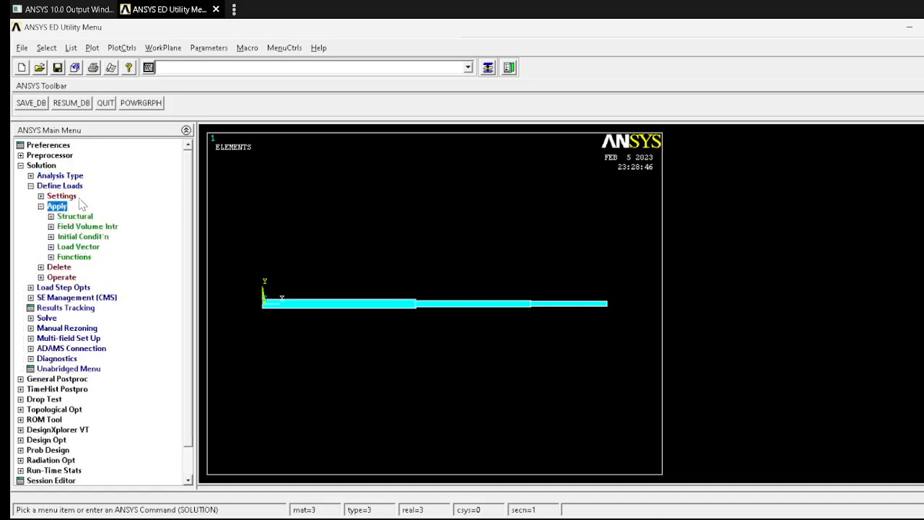
click(73, 216)
click(93, 227)
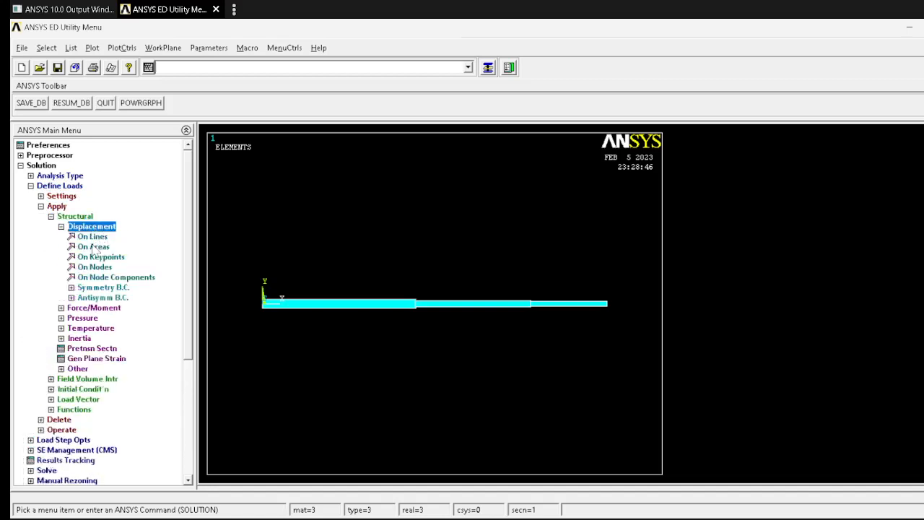
click(92, 267)
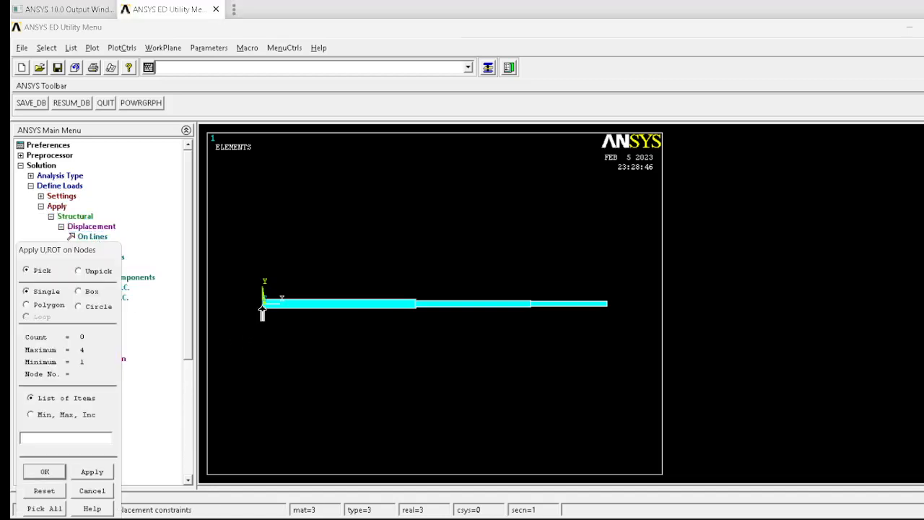
click(262, 303)
click(44, 472)
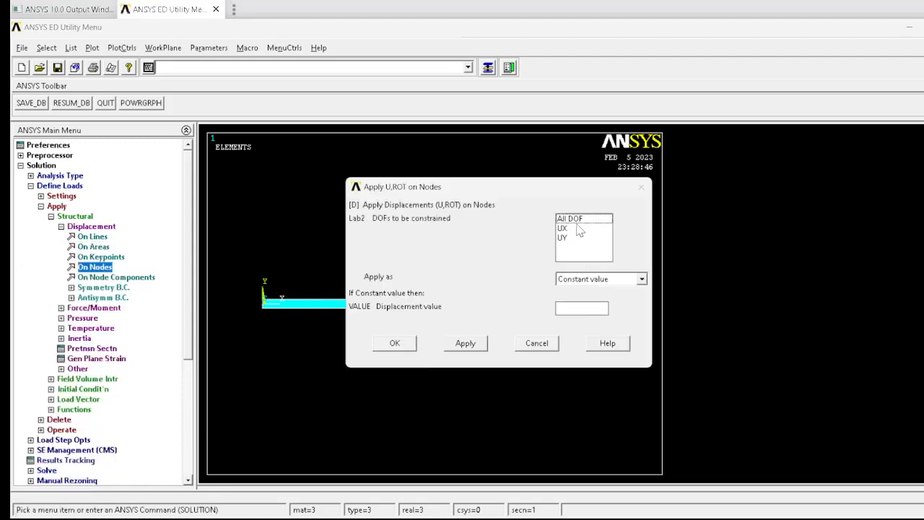
click(575, 219)
click(400, 343)
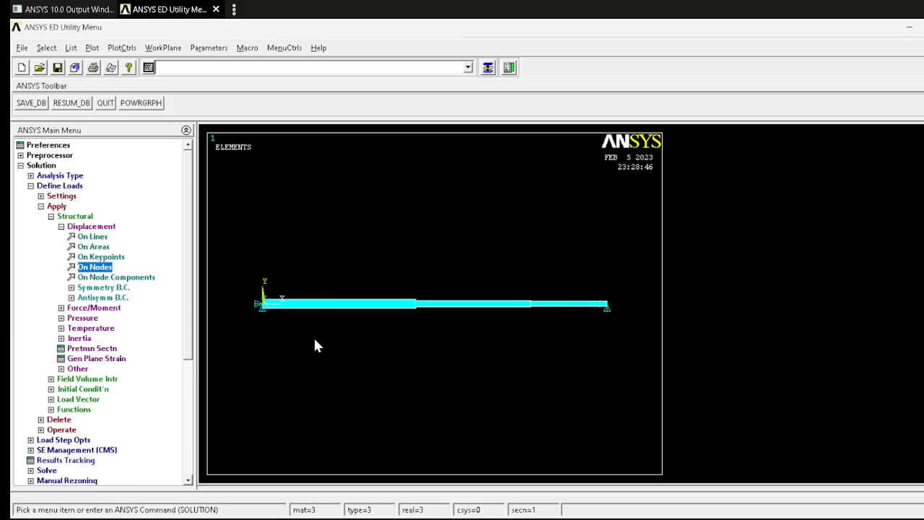
Step: Apply a constant FX force of -50e3 at node 2, where the bronze and aluminum segments meet
click(92, 309)
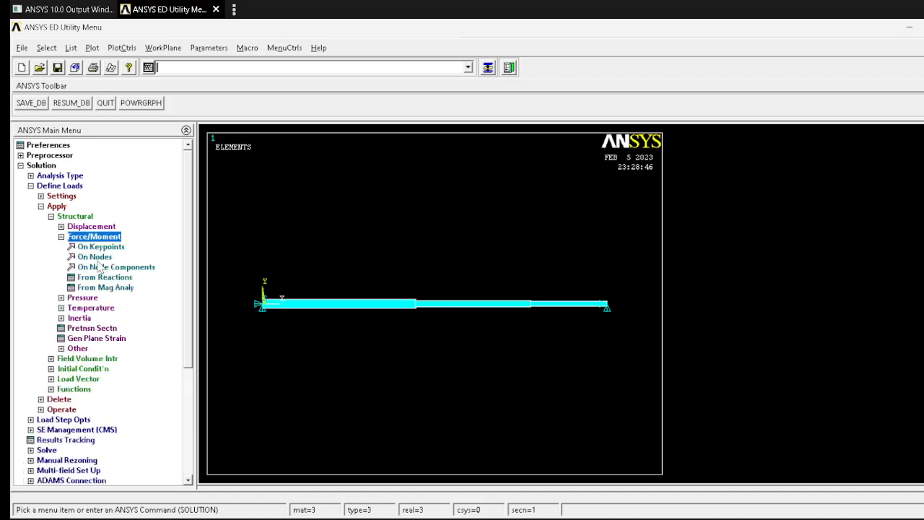
click(96, 258)
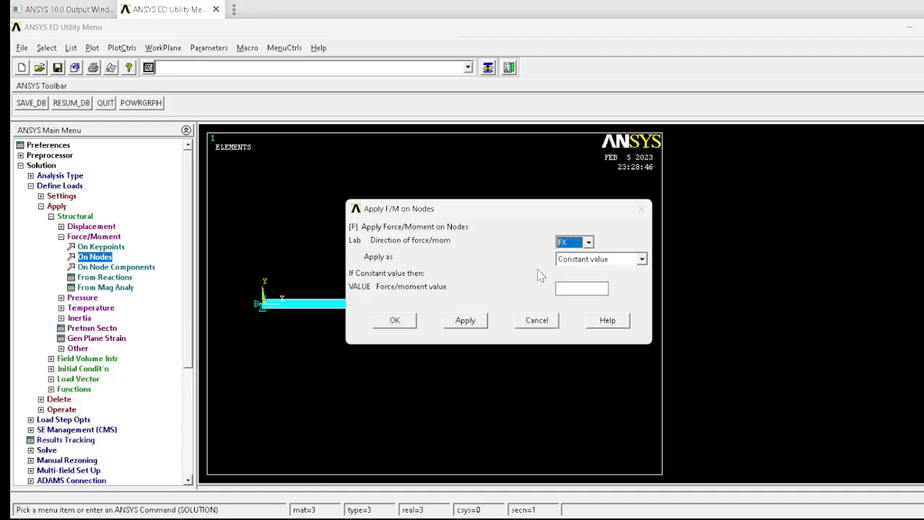
key(alt+Tab)
key(Tab)
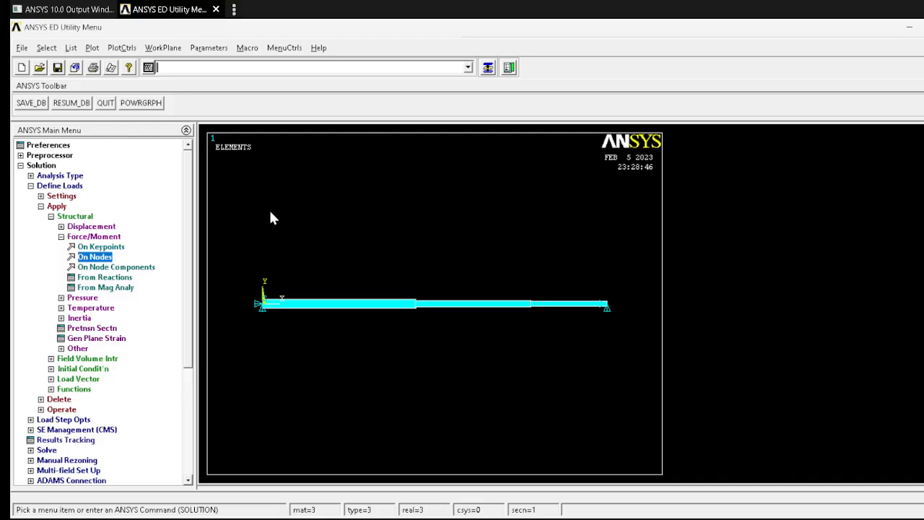
double_click(95, 257)
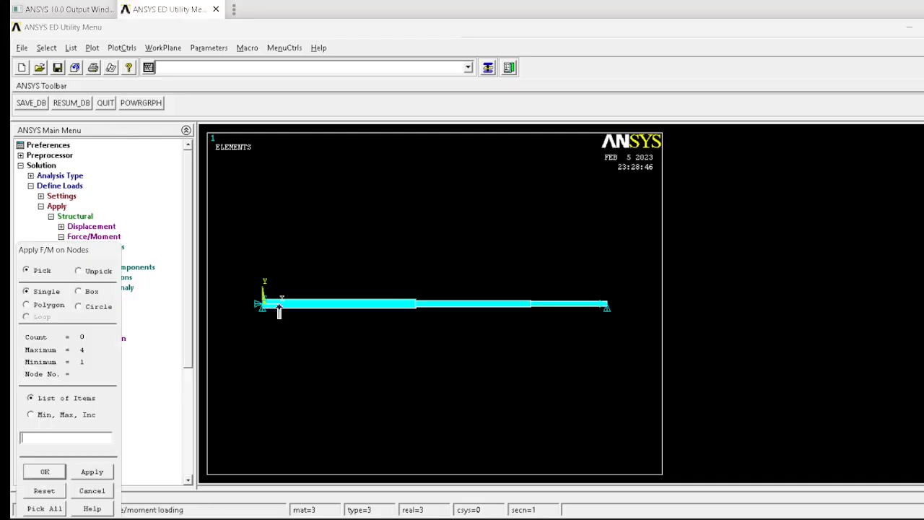
click(411, 303)
click(45, 472)
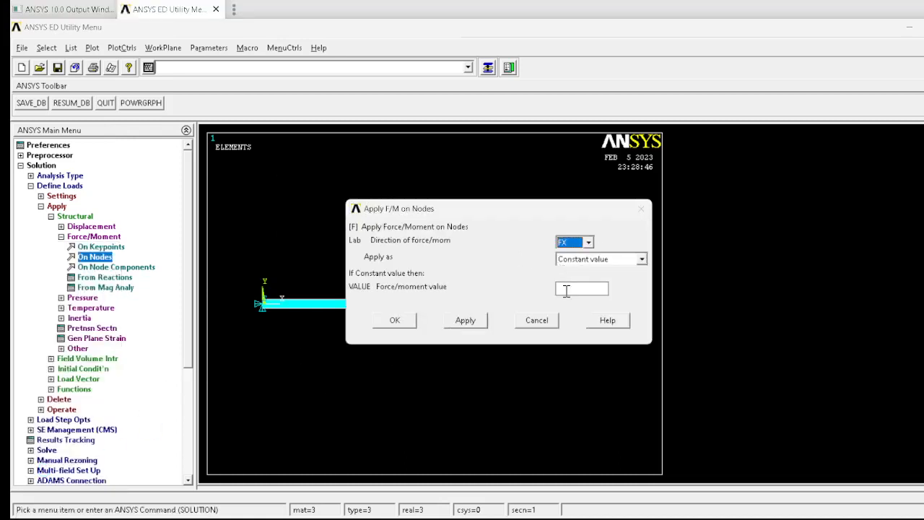
click(564, 287)
text(-50e3)
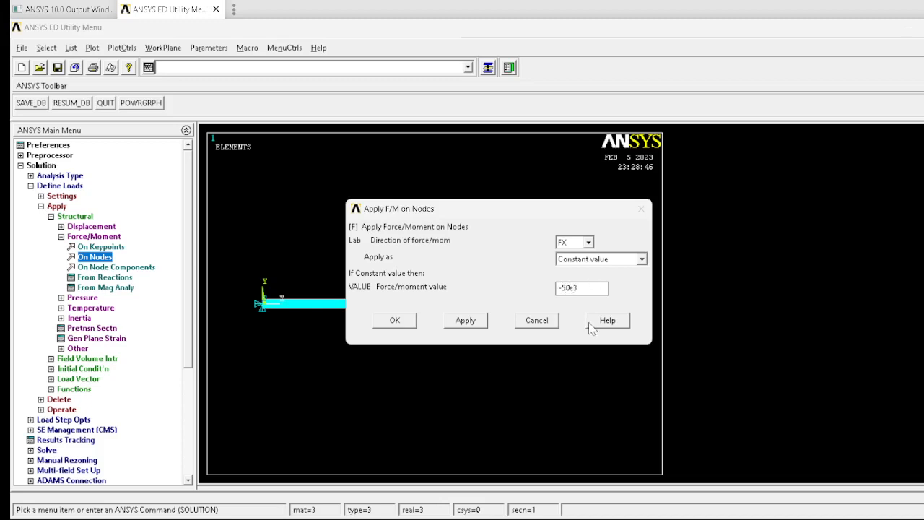
click(396, 320)
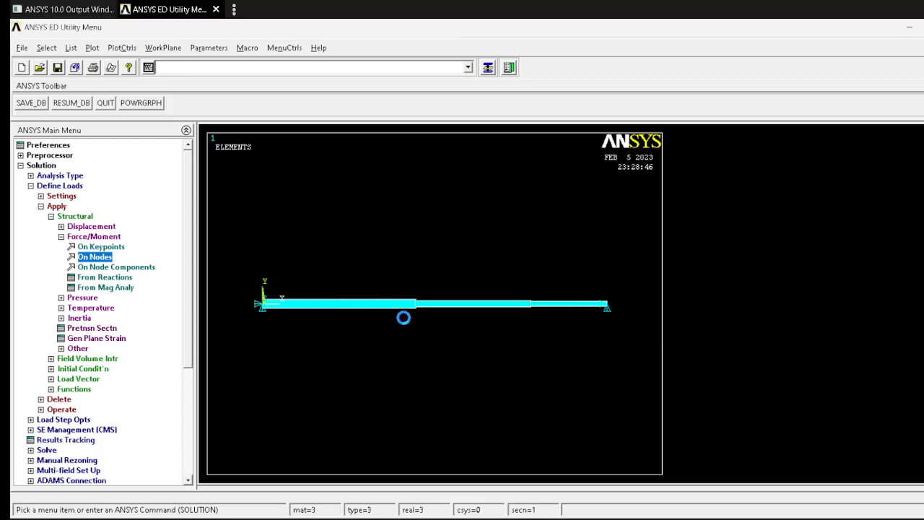
Step: Apply a constant FX force of -75e3 at node 3, where the aluminum and steel segments meet
click(101, 258)
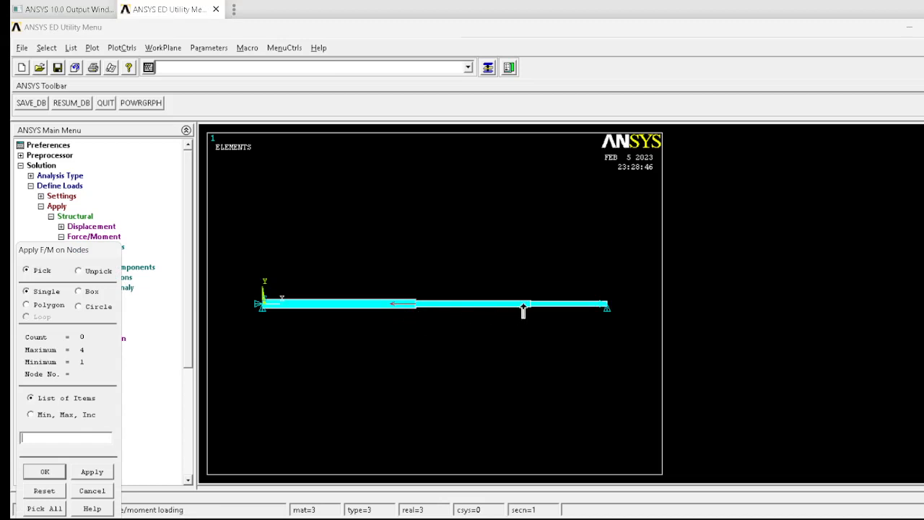
click(55, 470)
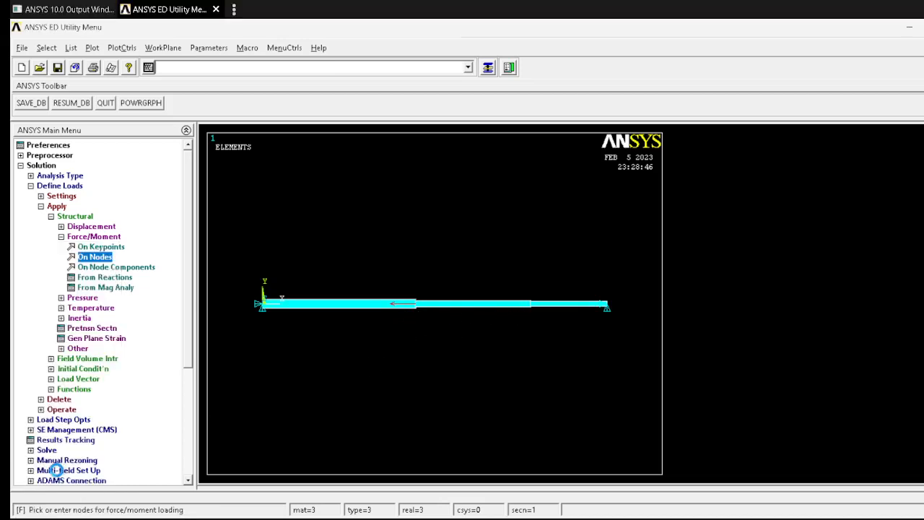
key(Return)
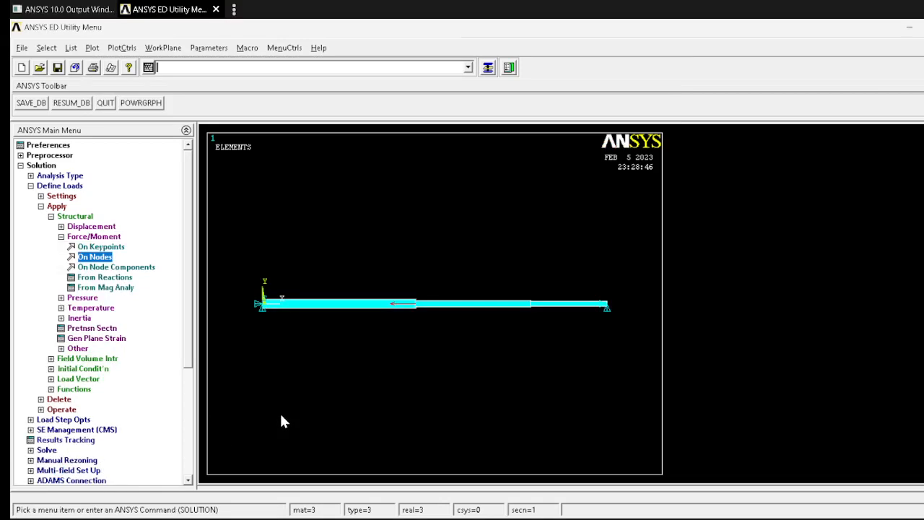
key(alt+Tab)
key(alt+Tab)
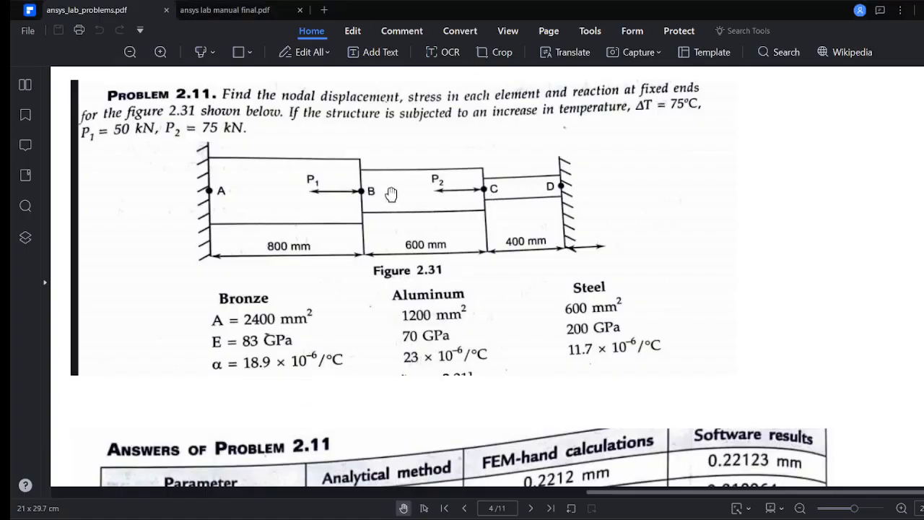
key(alt+Tab)
key(alt+Tab)
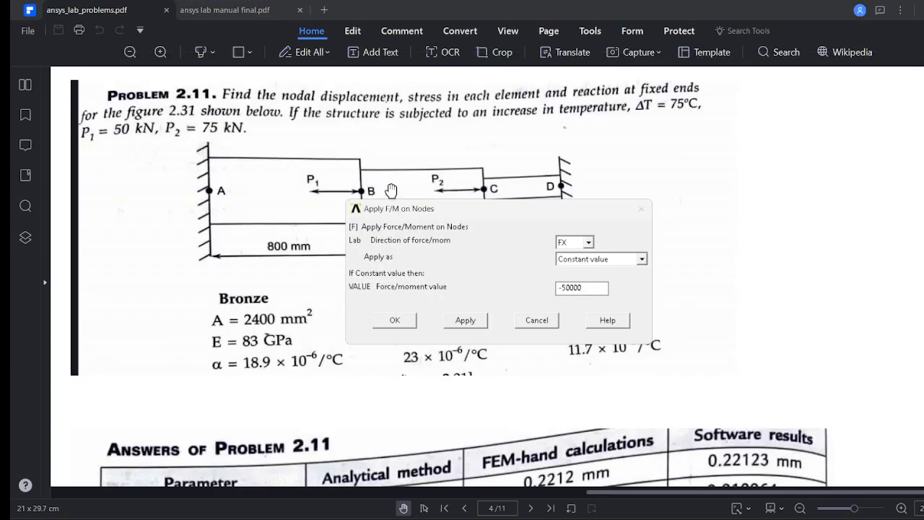
drag(593, 288, 527, 295)
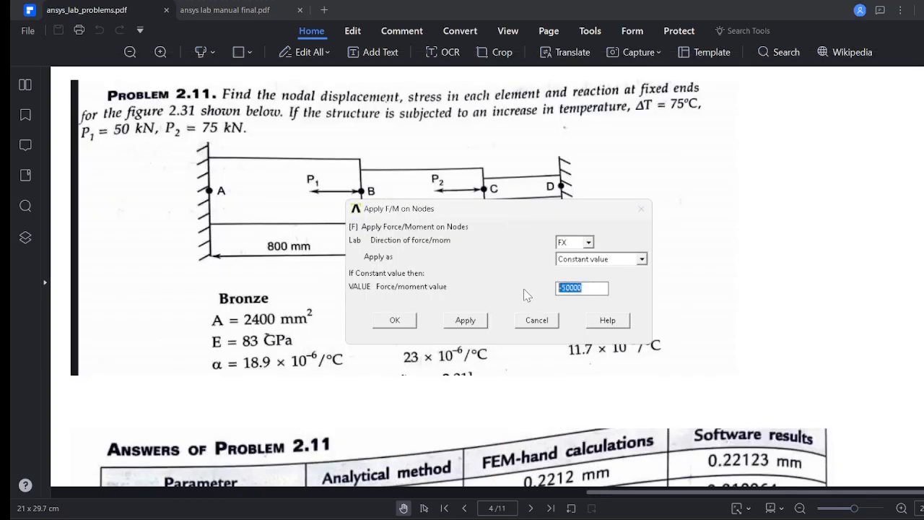
text(-75e3)
click(397, 320)
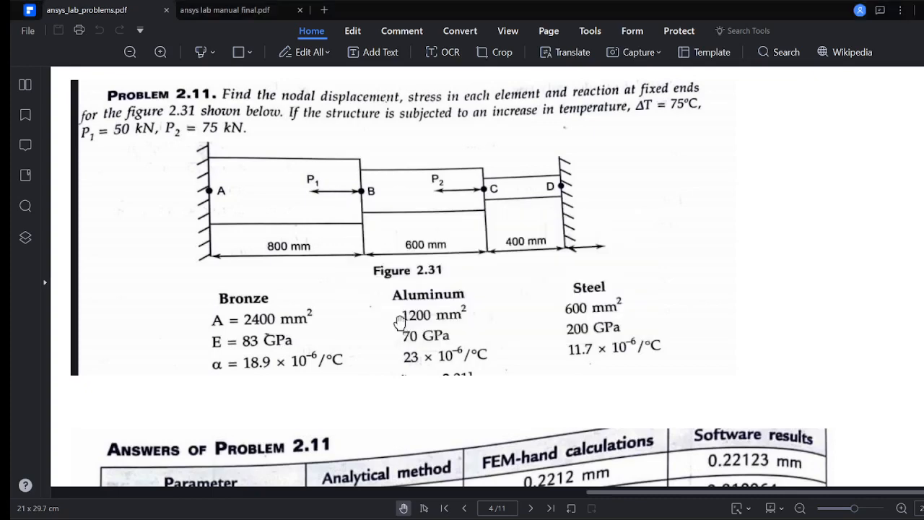
key(alt+Tab)
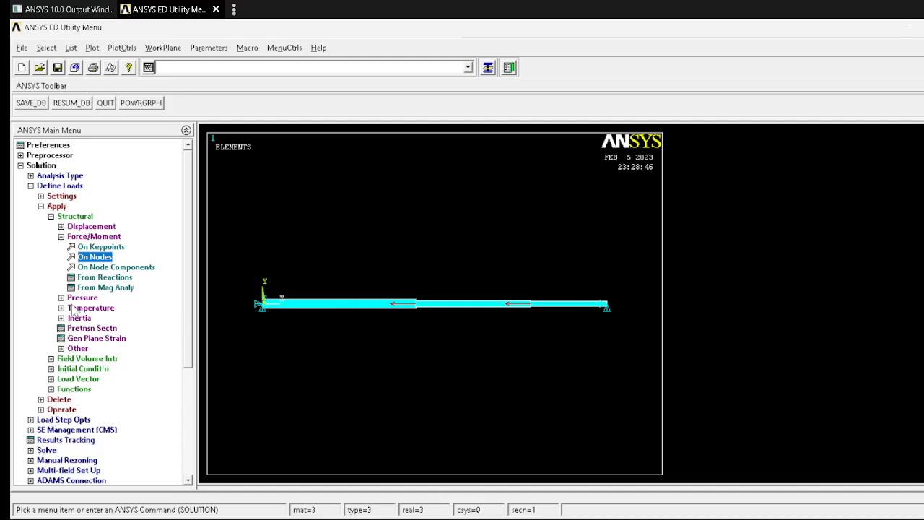
Step: Check the temperature rise in the problem PDF and set a uniform structural temperature of 70
click(74, 308)
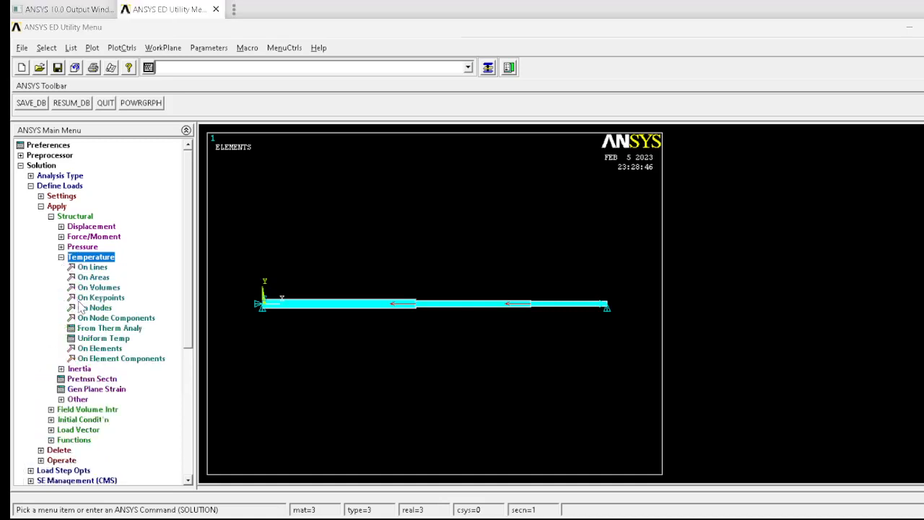
key(alt+Tab)
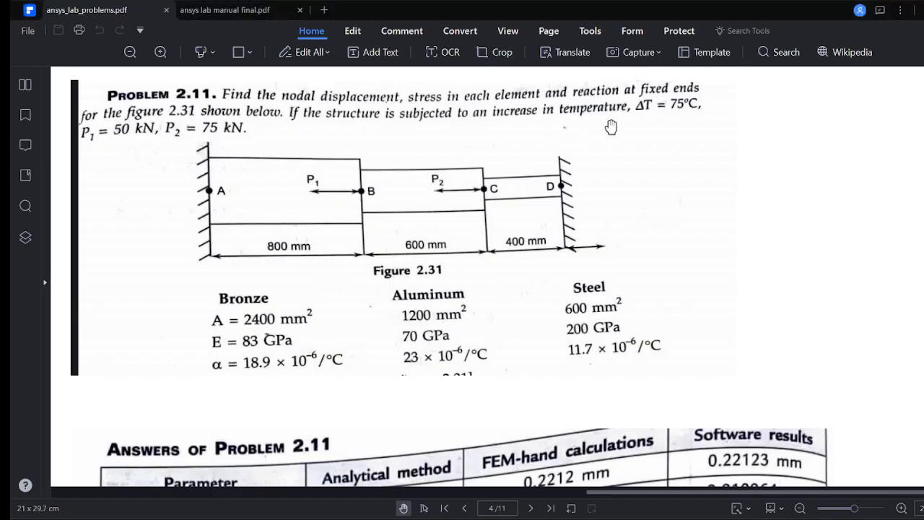
key(alt+Tab)
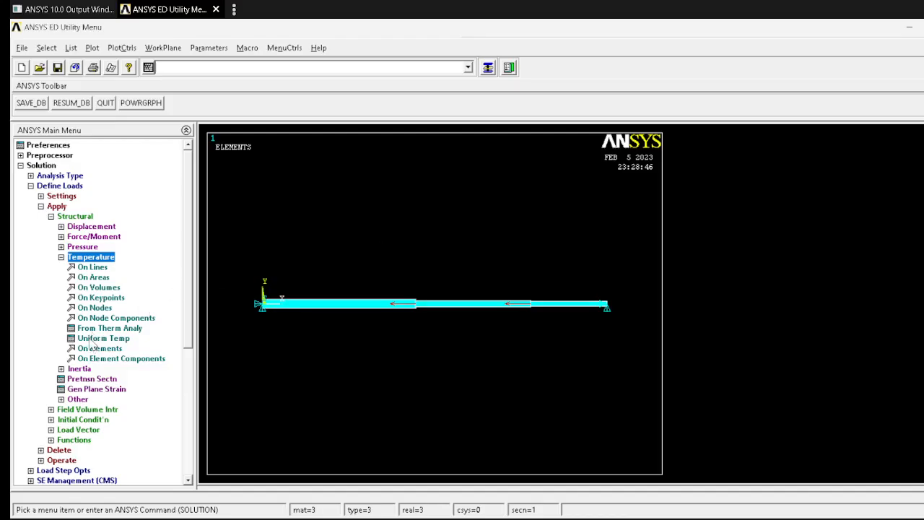
click(94, 308)
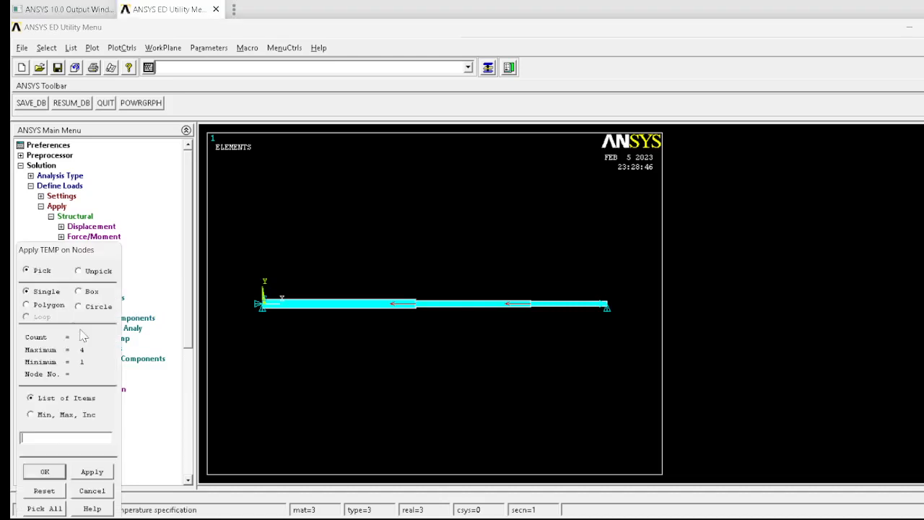
click(99, 492)
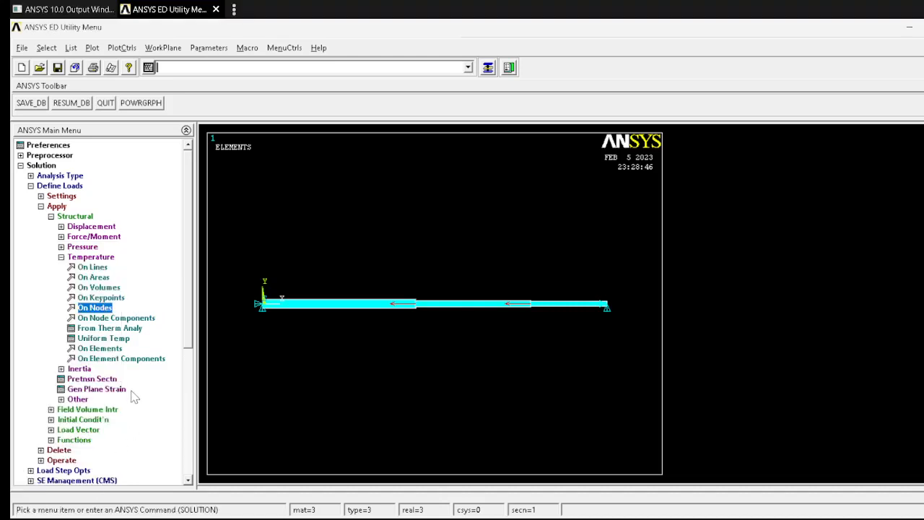
click(112, 342)
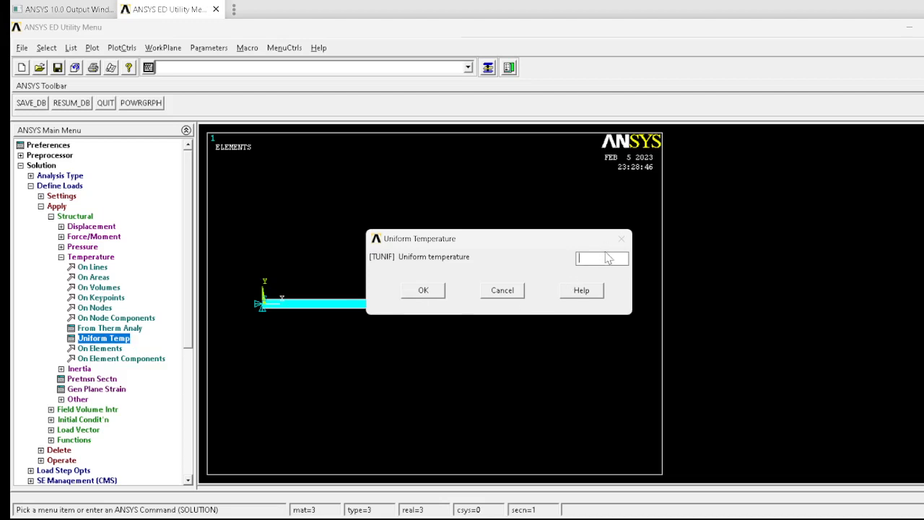
text(70)
click(423, 290)
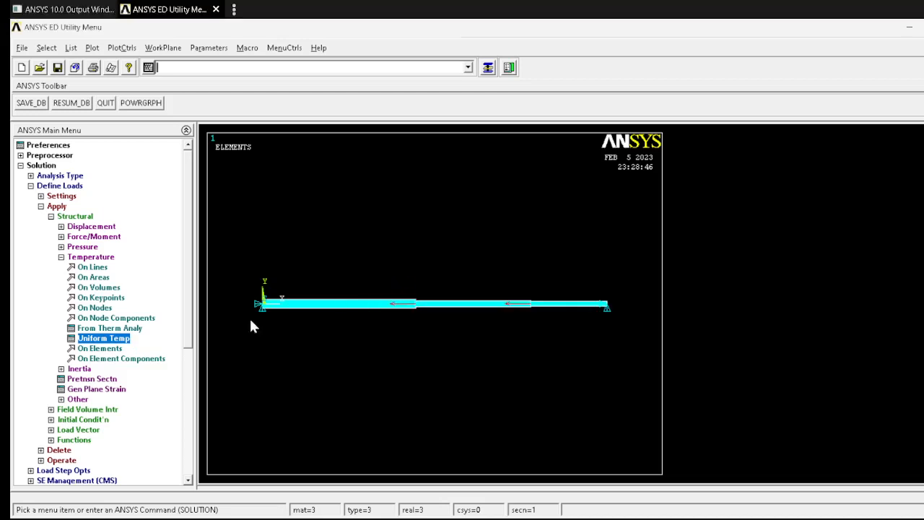
Step: Apply a constant structural temperature of 75 at starting location 1 on all three bar elements
click(93, 349)
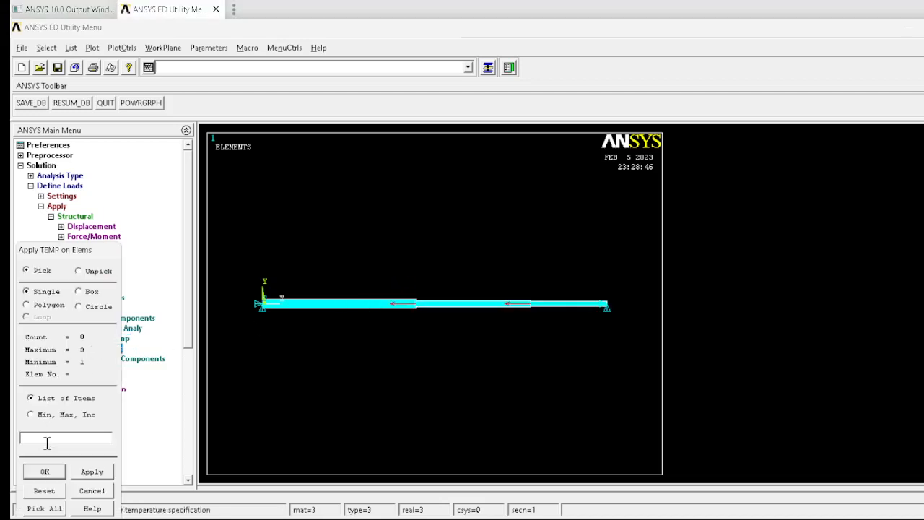
click(44, 508)
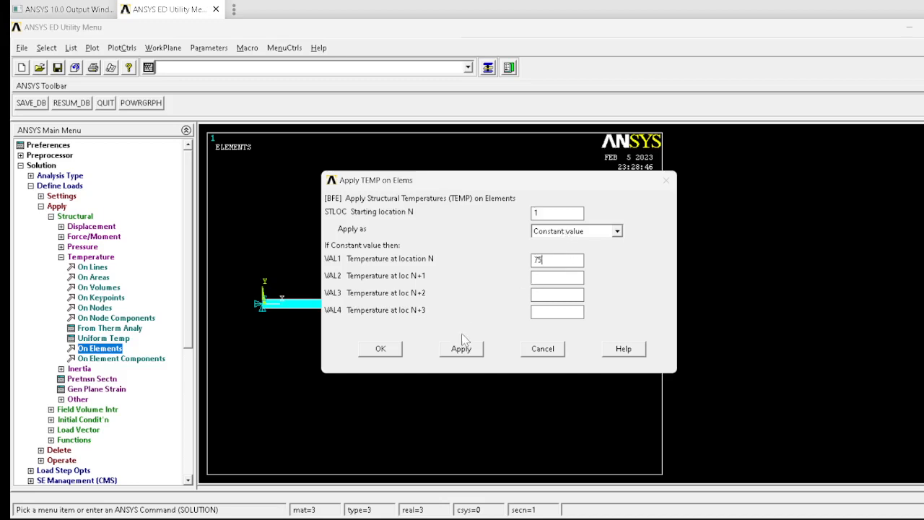
click(390, 351)
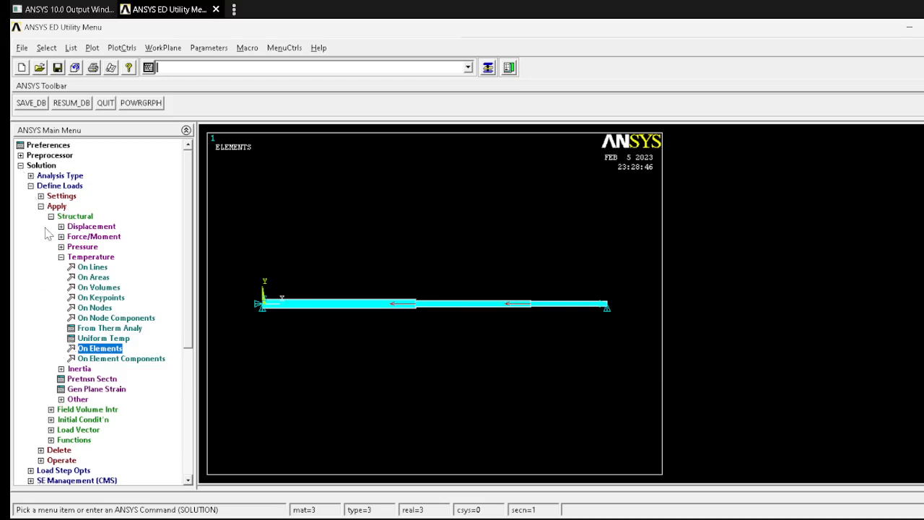
Step: Solve the current load step and close the solution status listing
click(27, 166)
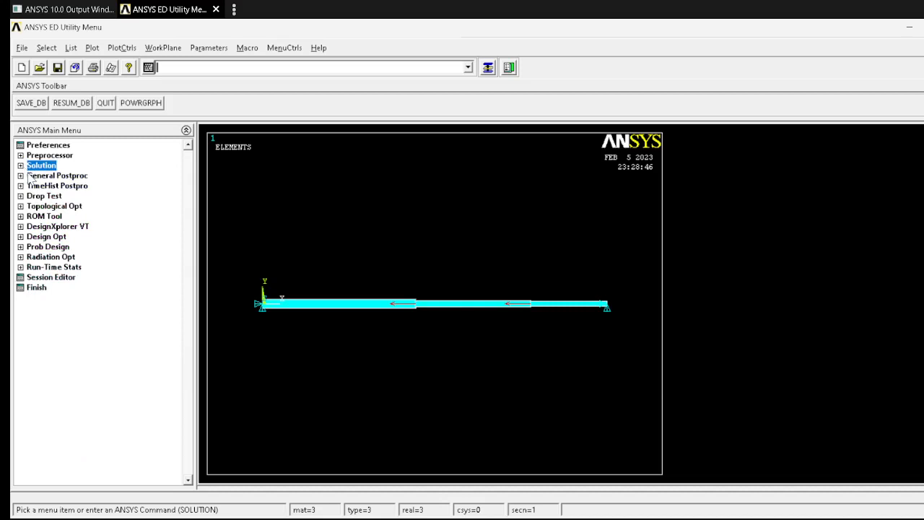
click(30, 167)
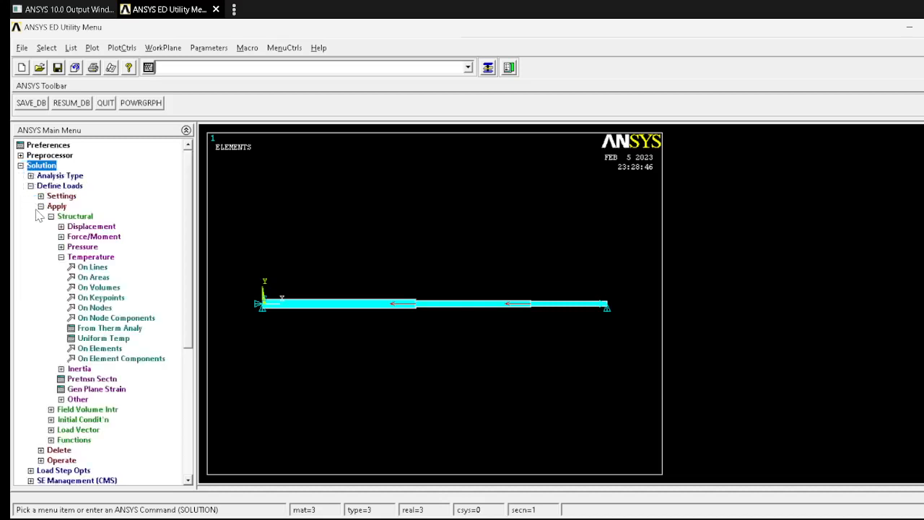
click(49, 206)
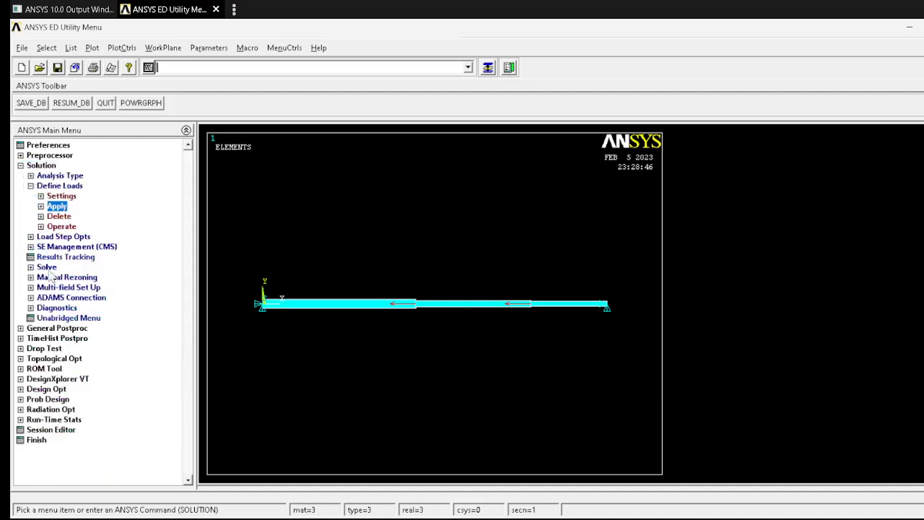
click(55, 257)
click(48, 267)
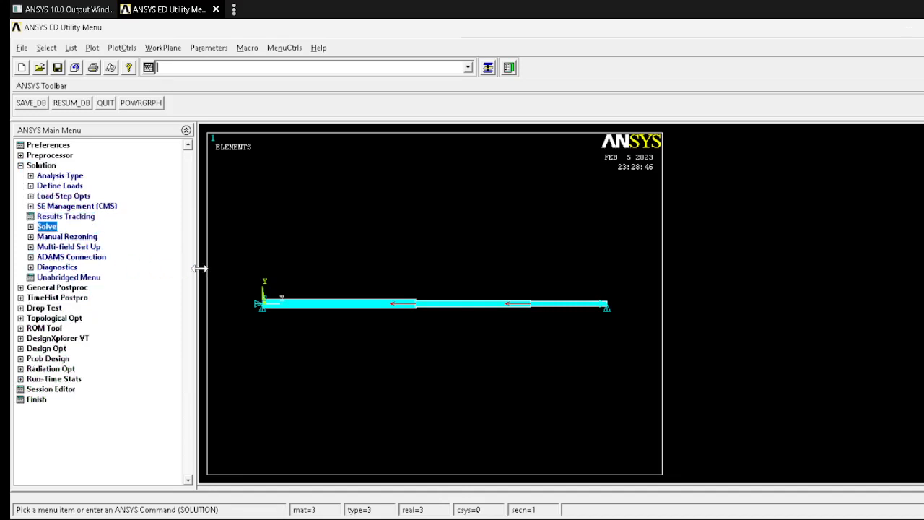
click(69, 237)
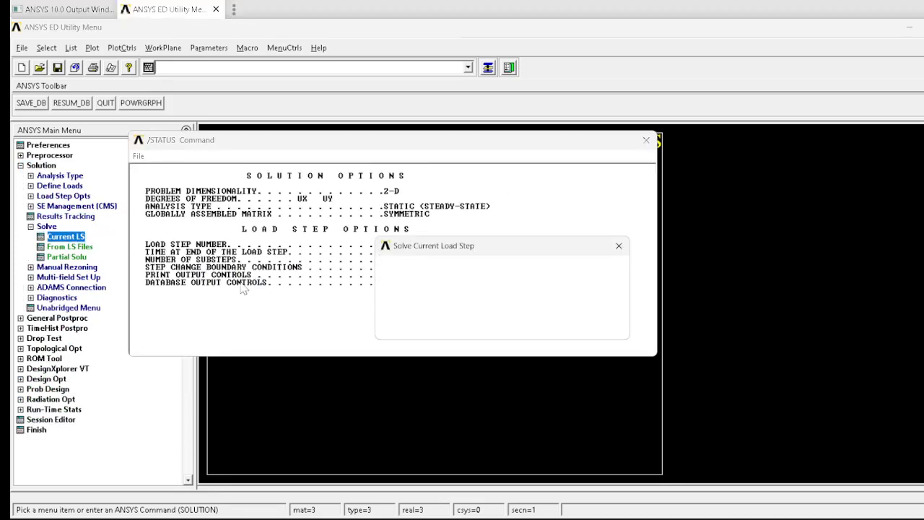
click(490, 331)
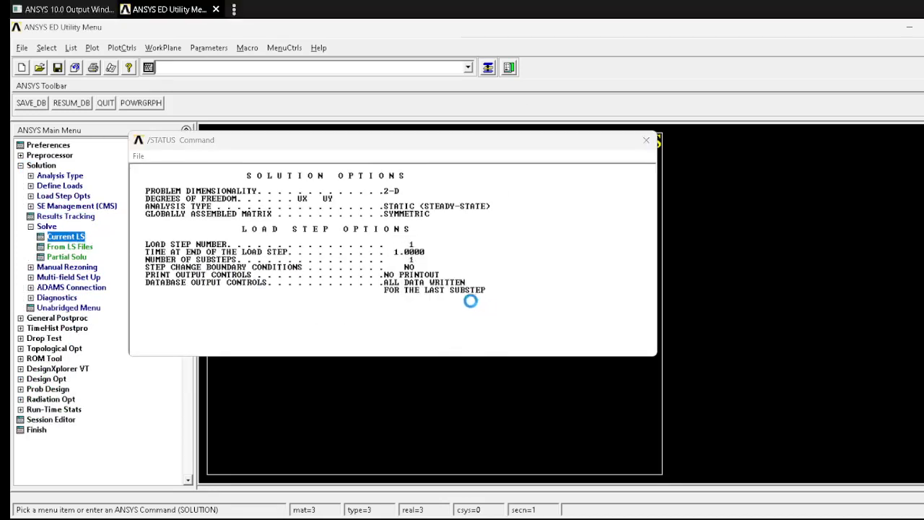
click(191, 114)
click(646, 140)
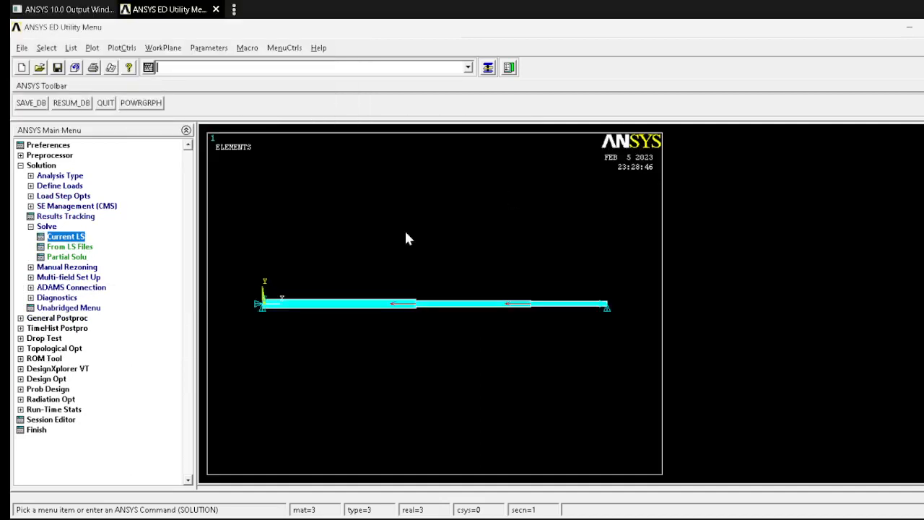
Step: List the reaction solution at the constrained nodes for all items
click(41, 317)
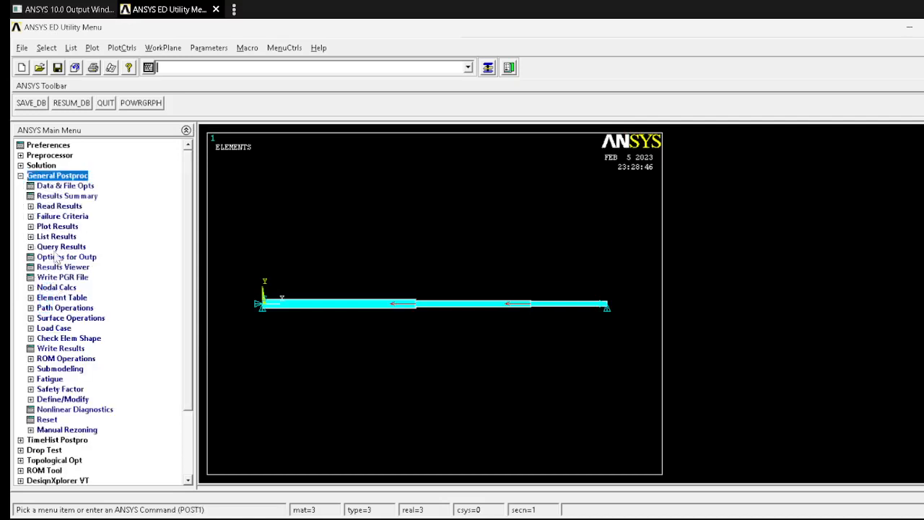
click(57, 236)
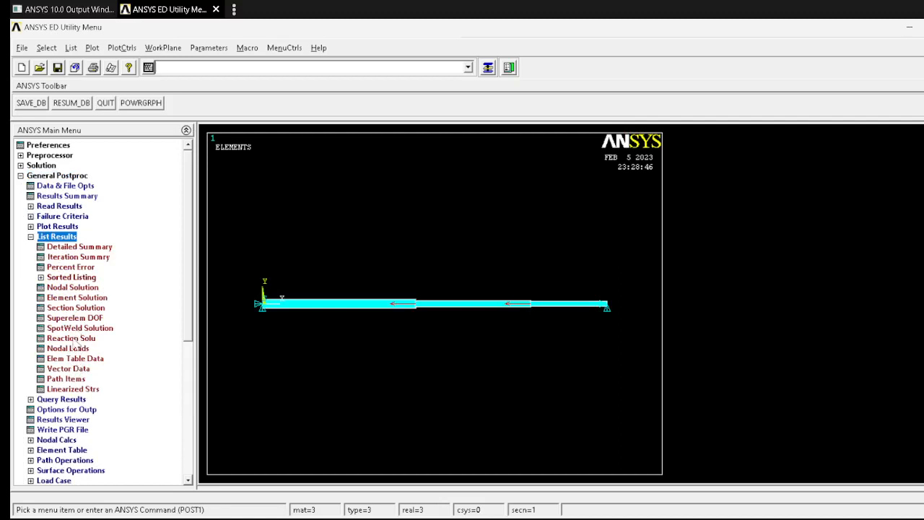
click(72, 339)
key(Return)
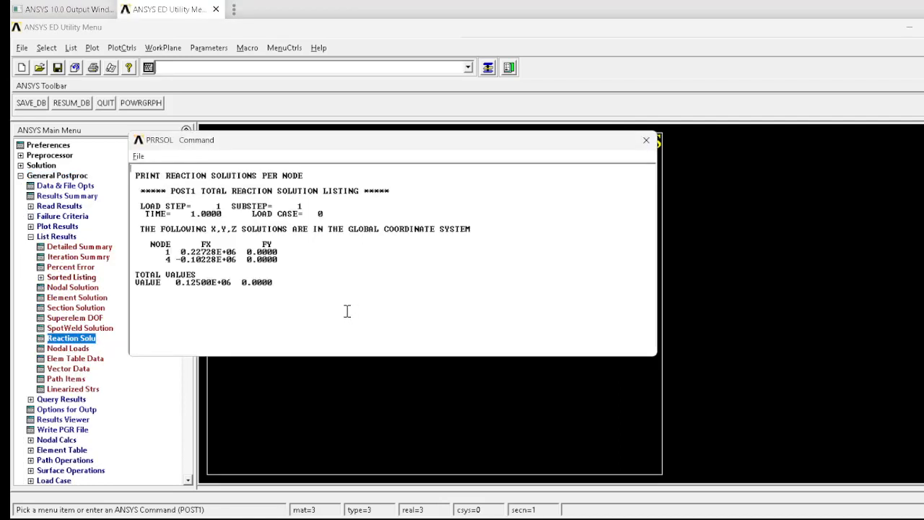
Step: Switch to the problem PDF and compare the listed reactions at nodes 1 and 4 with the Answers of Problem 2.11 table
key(alt+Tab)
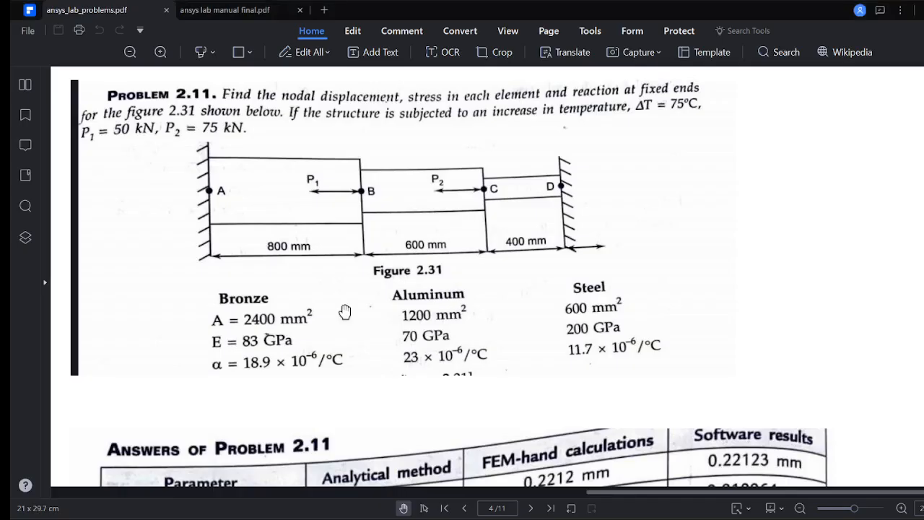
scroll(345, 312, down, 3)
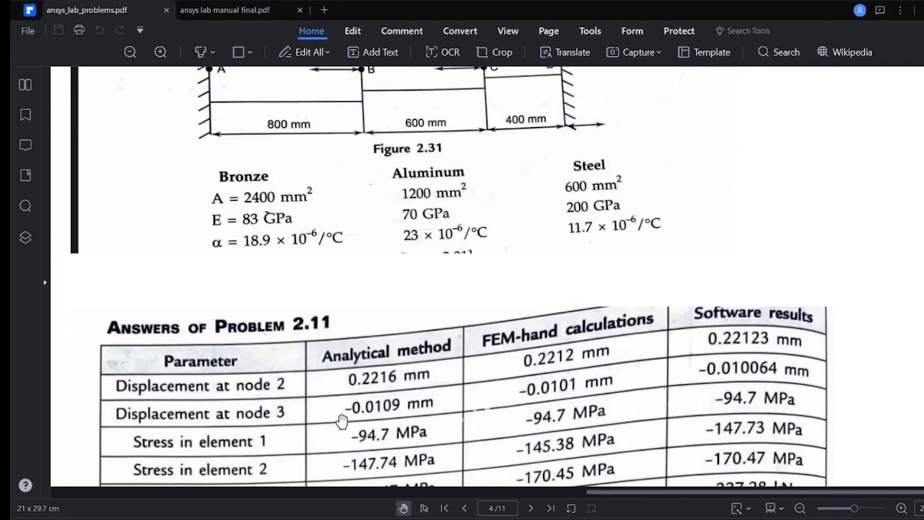
key(alt+Tab)
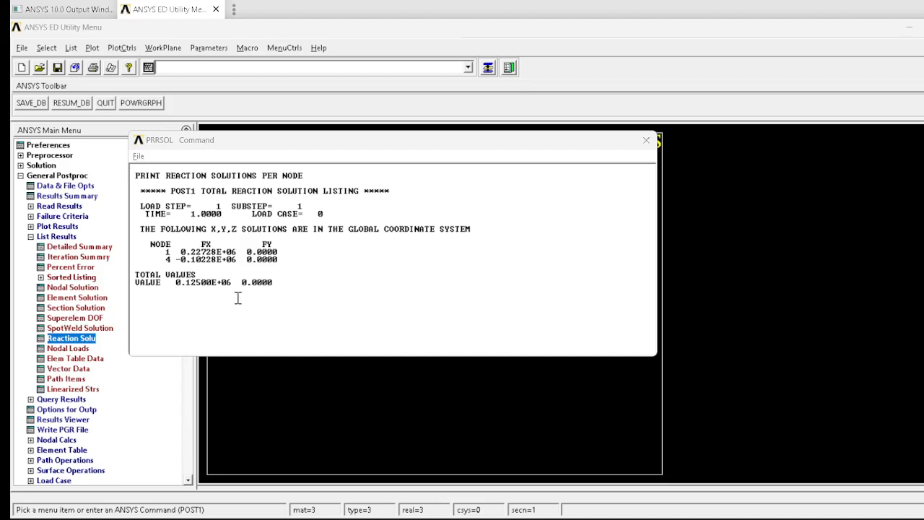
key(alt+Tab)
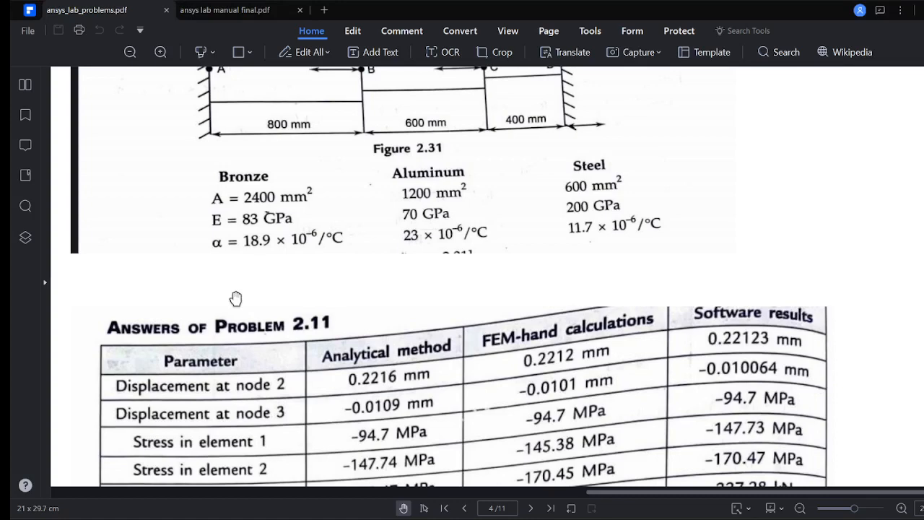
scroll(235, 298, up, 1)
scroll(236, 299, down, 1)
scroll(235, 298, down, 1)
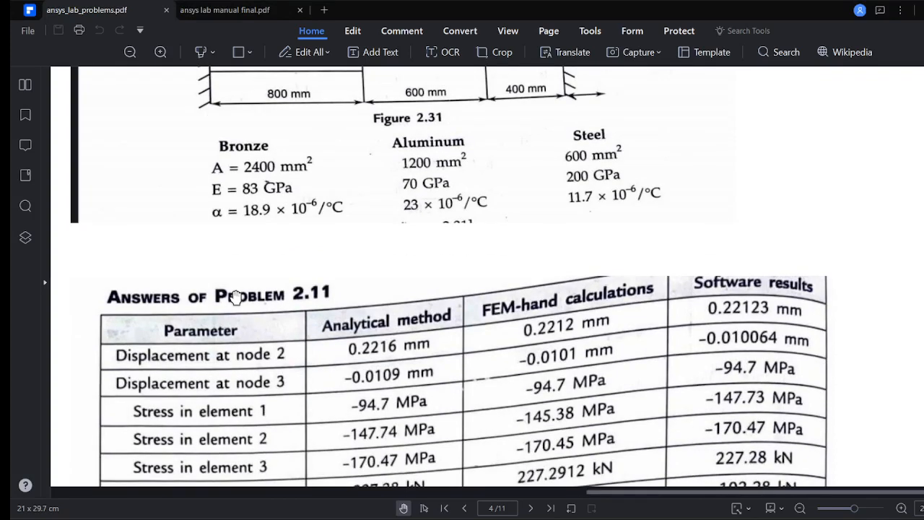
key(alt+Tab)
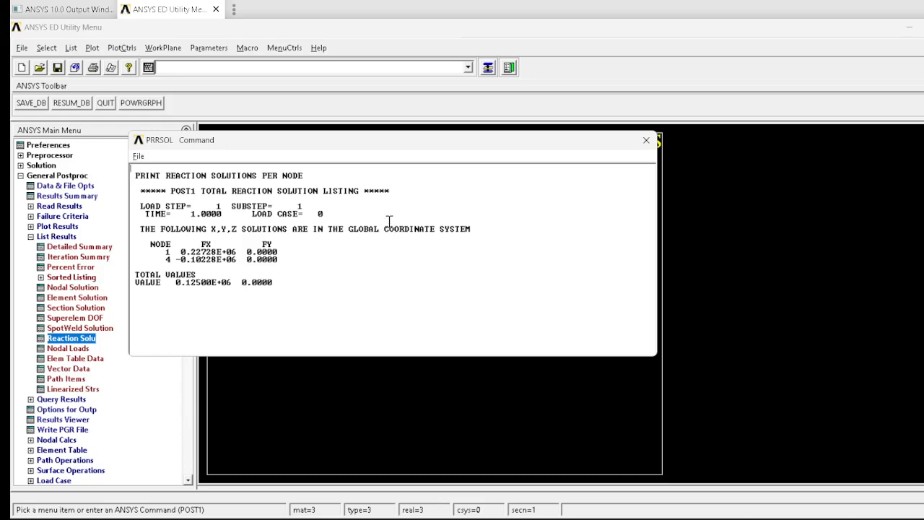
key(alt+Tab)
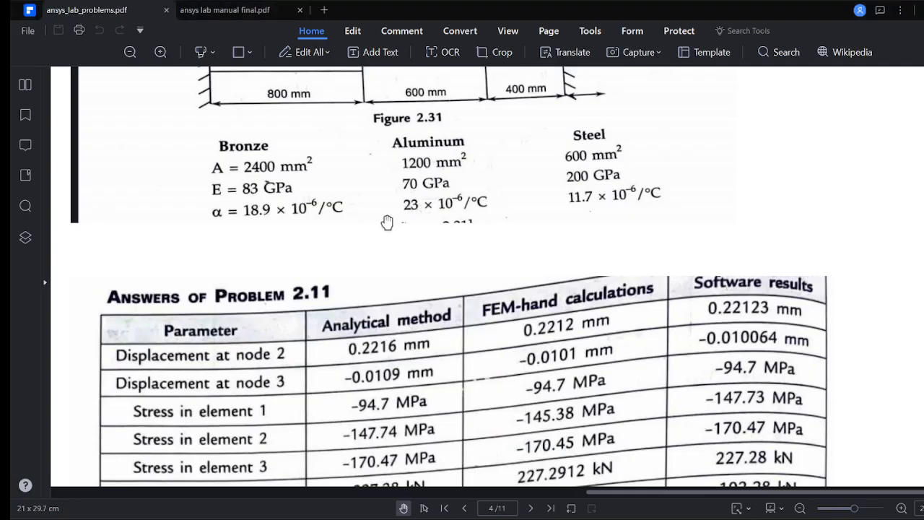
Step: Compare the listed support reactions with the Answers of Problem 2.11 table in the PDF and close the reaction listing in ANSYS
scroll(387, 222, up, 3)
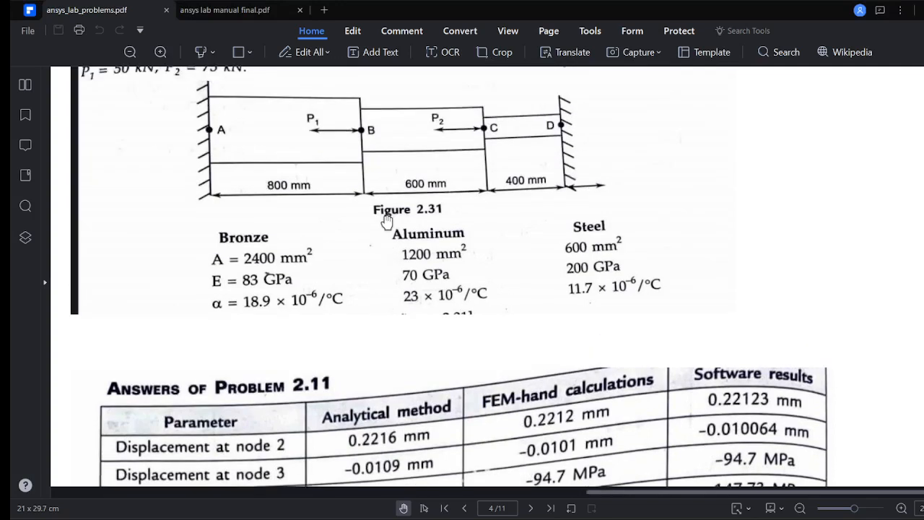
scroll(387, 223, down, 1)
scroll(387, 222, down, 2)
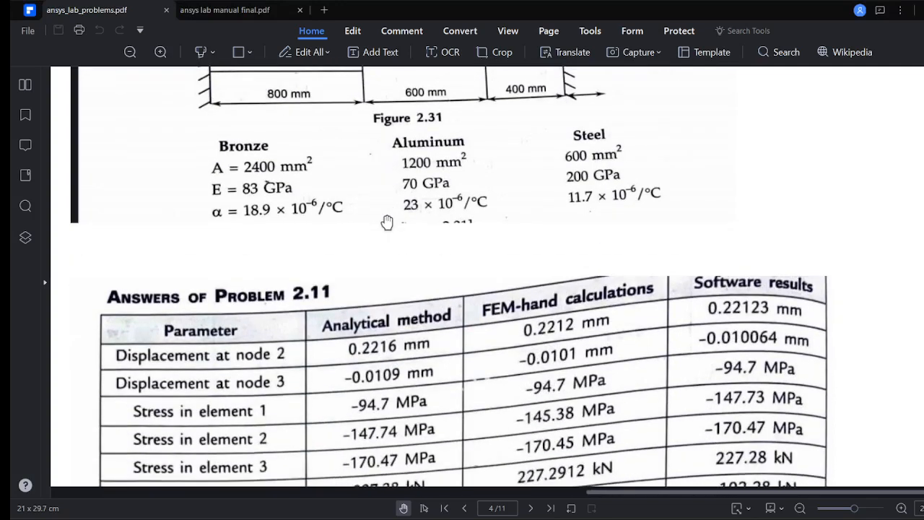
scroll(387, 222, up, 1)
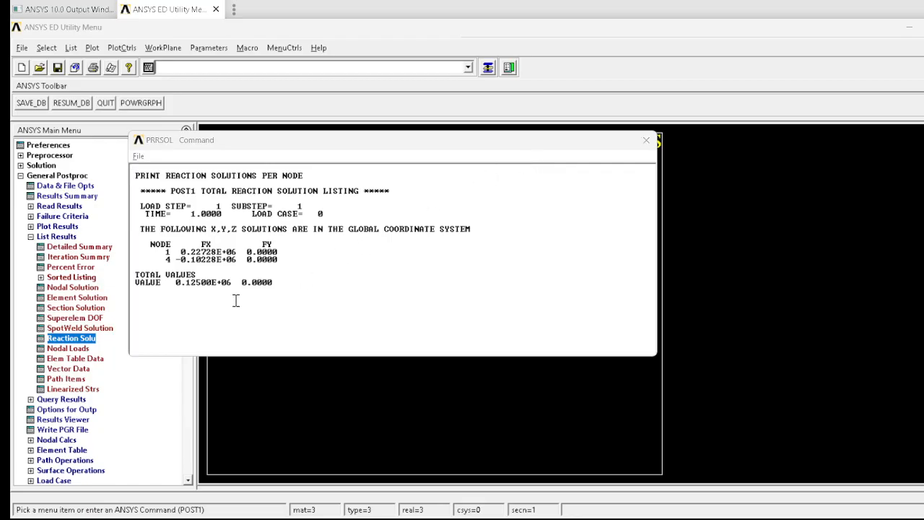
key(alt+Tab)
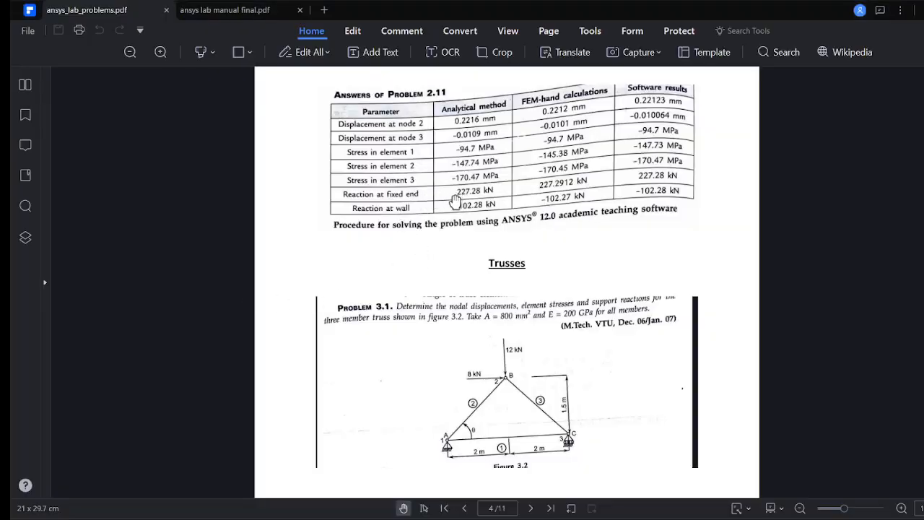
ctrl+scroll(455, 199, up, 2)
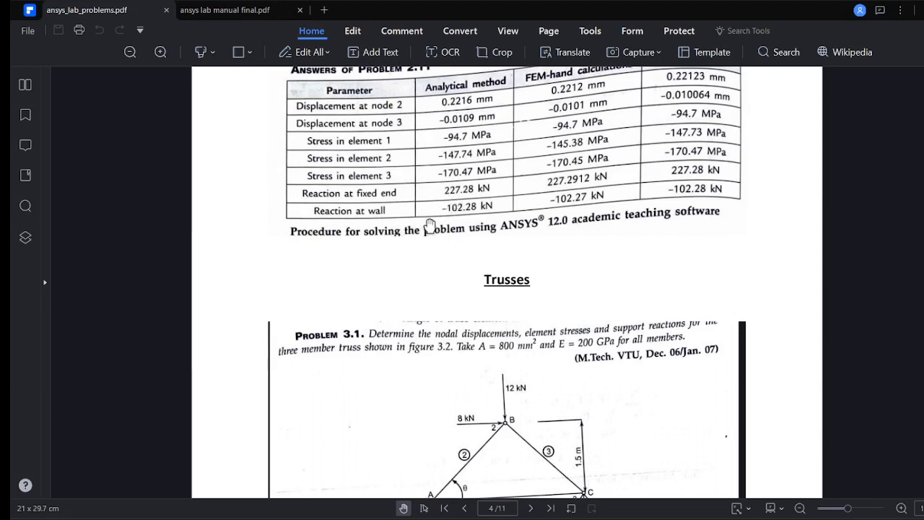
key(super+Tab)
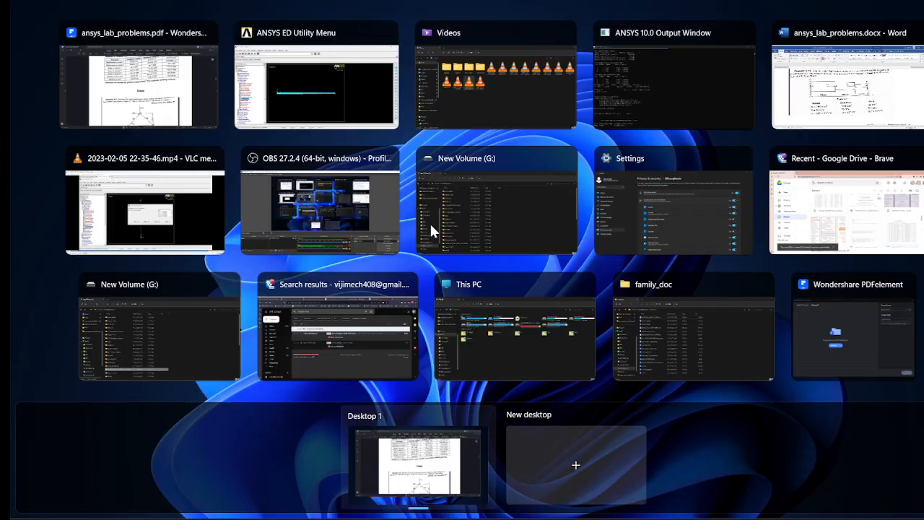
click(320, 101)
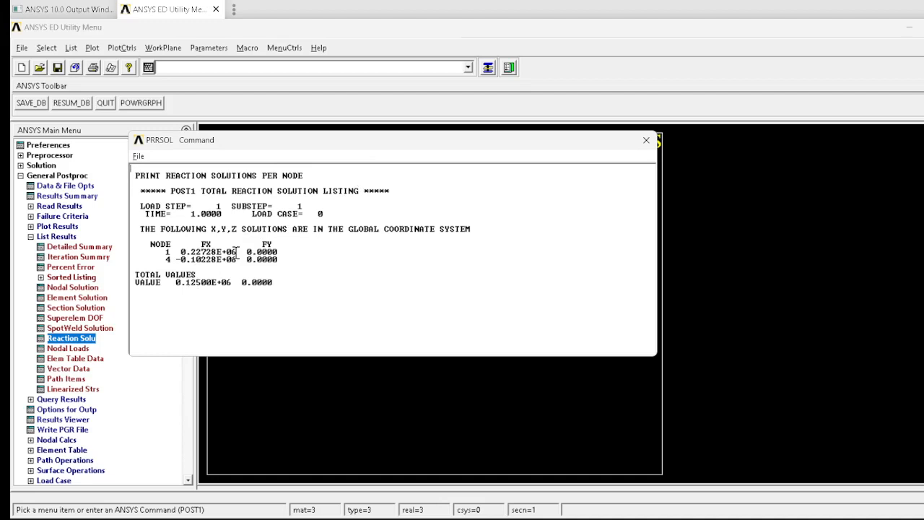
click(647, 140)
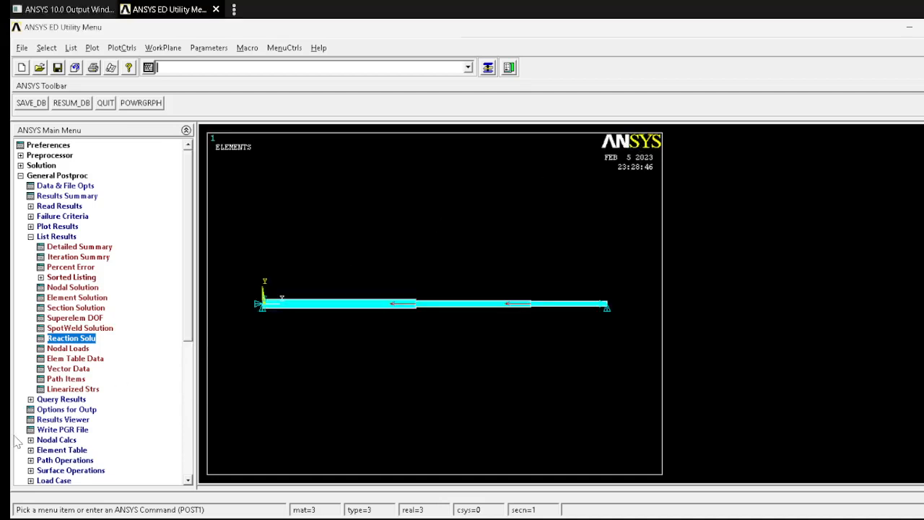
Step: Define an element table item by sequence number LS,1 for the axial stress in the bar elements
click(56, 450)
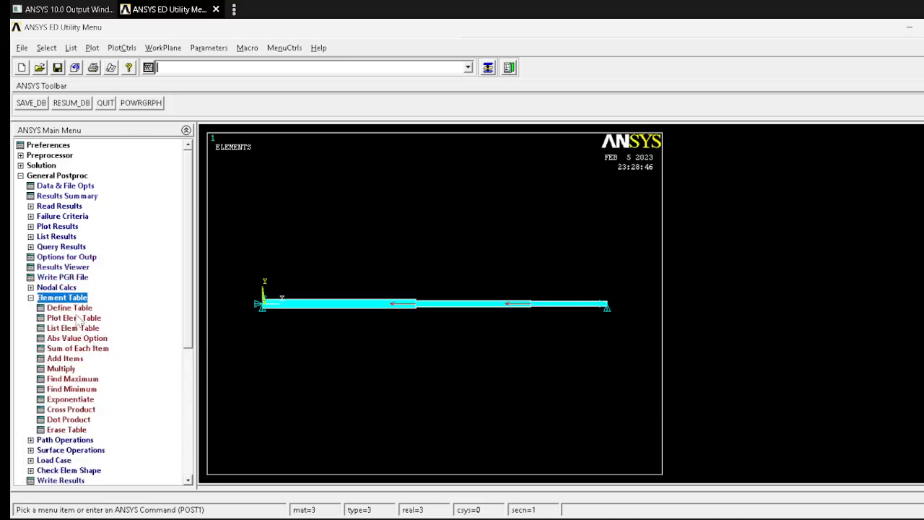
click(74, 310)
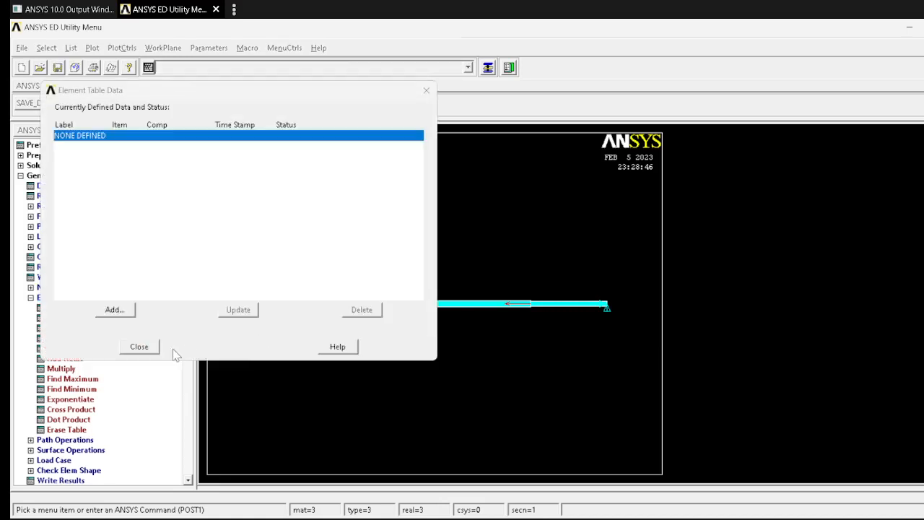
click(116, 310)
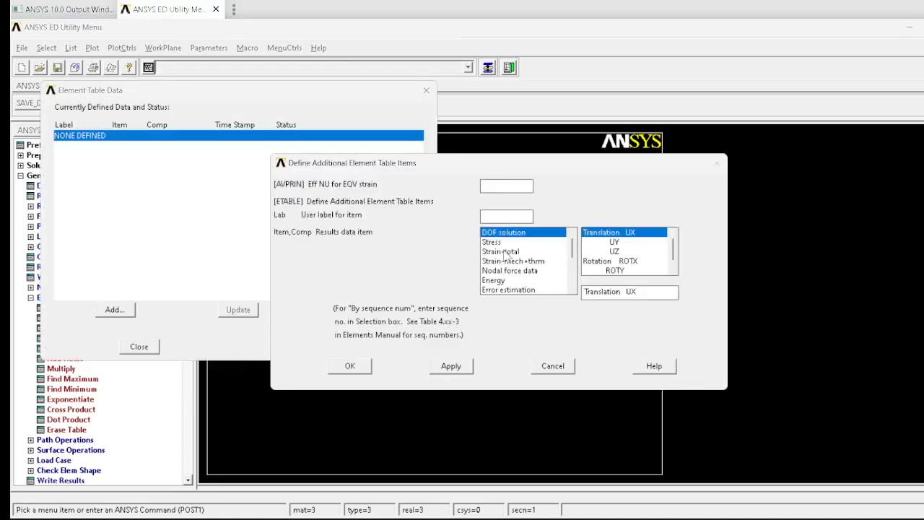
drag(572, 245, 571, 279)
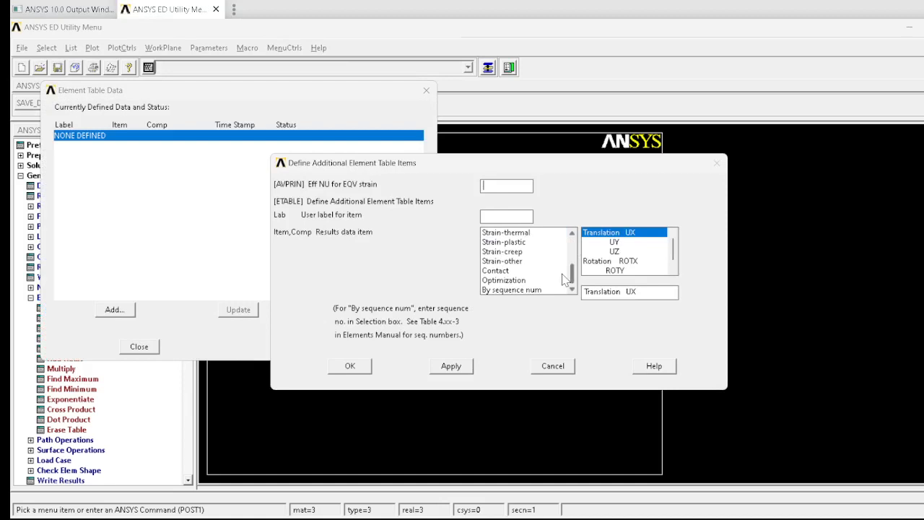
click(516, 290)
click(590, 251)
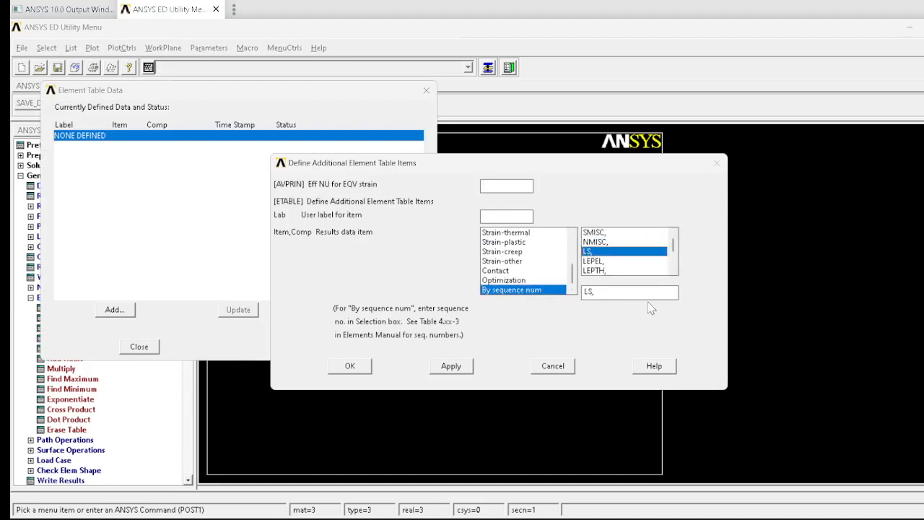
text(1)
click(353, 367)
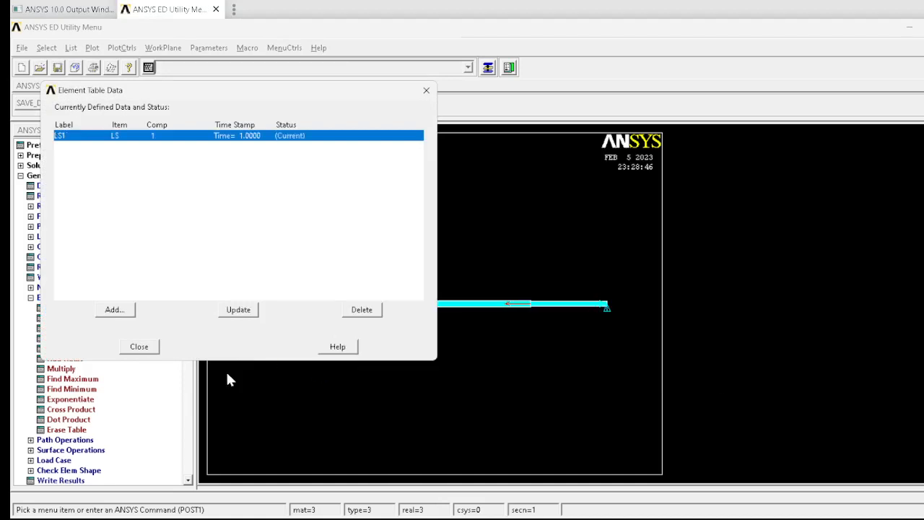
click(139, 347)
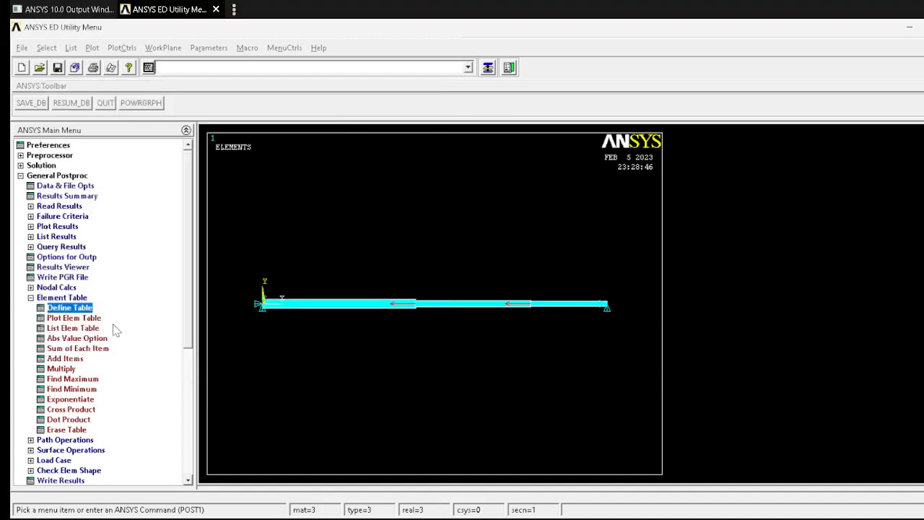
Step: List the element table data for item LS1
click(70, 239)
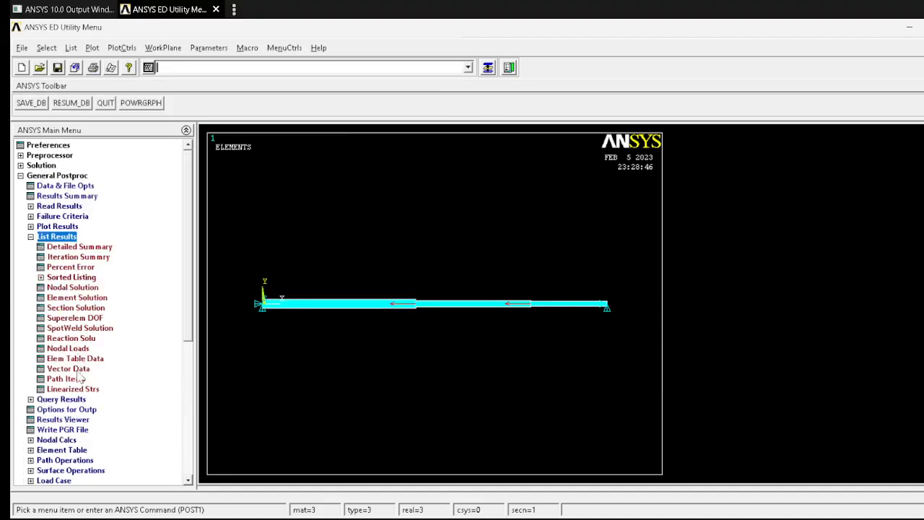
click(105, 359)
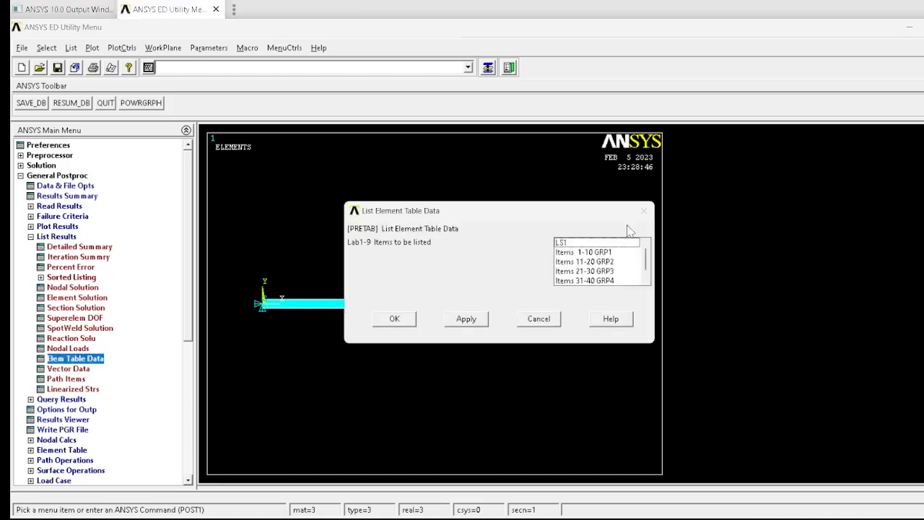
click(583, 243)
click(400, 318)
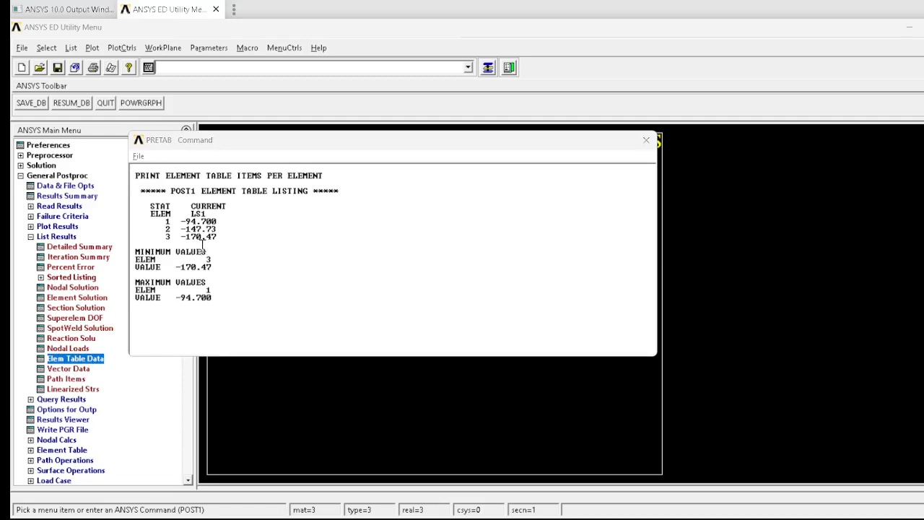
Step: Compare the three listed element stresses with the Problem 2.11 answers in the PDF and close the stress listing in ANSYS
key(alt+Tab)
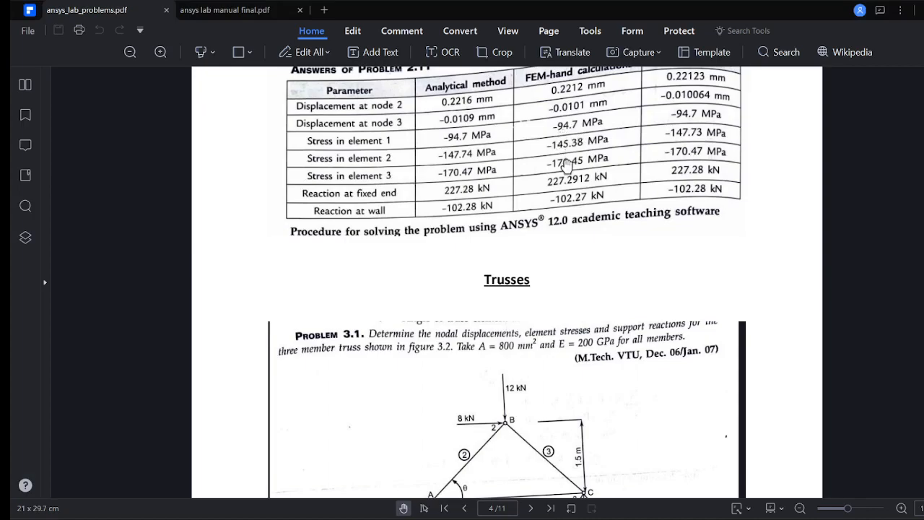
key(alt+Tab)
key(alt+Tab)
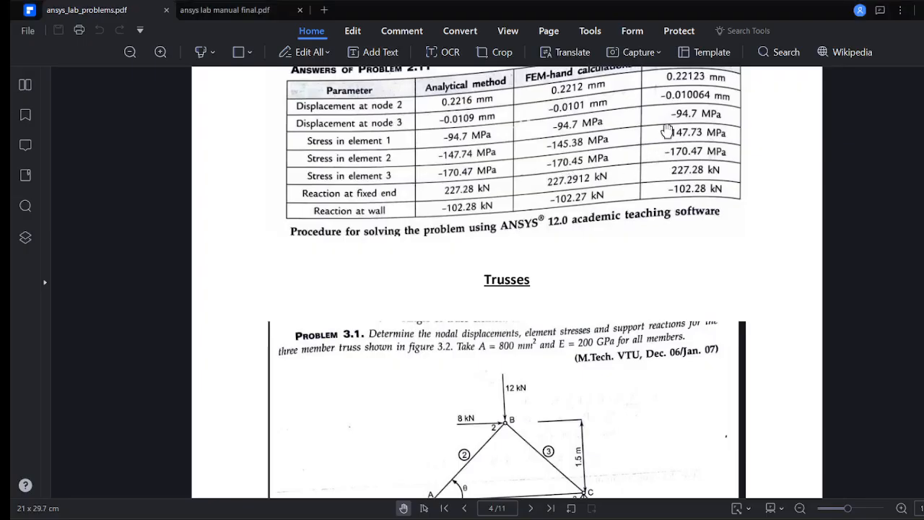
scroll(671, 136, up, 2)
key(alt+Tab)
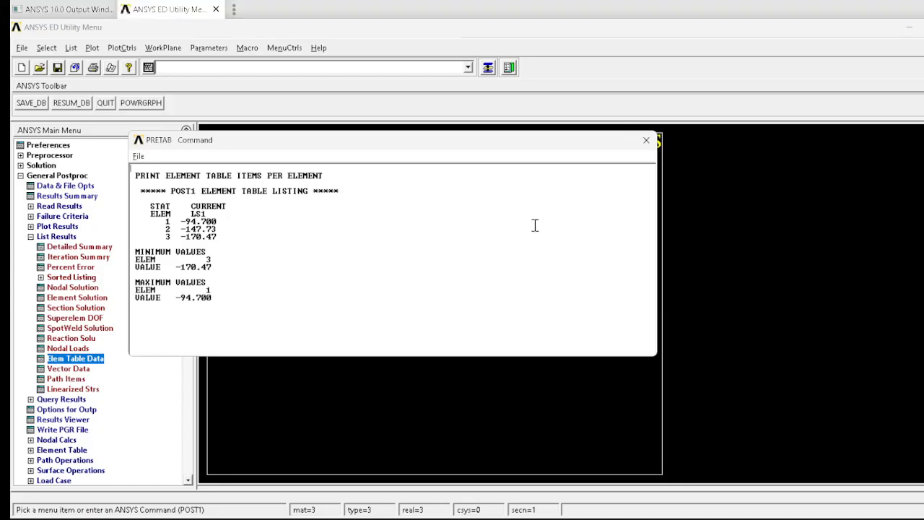
click(647, 140)
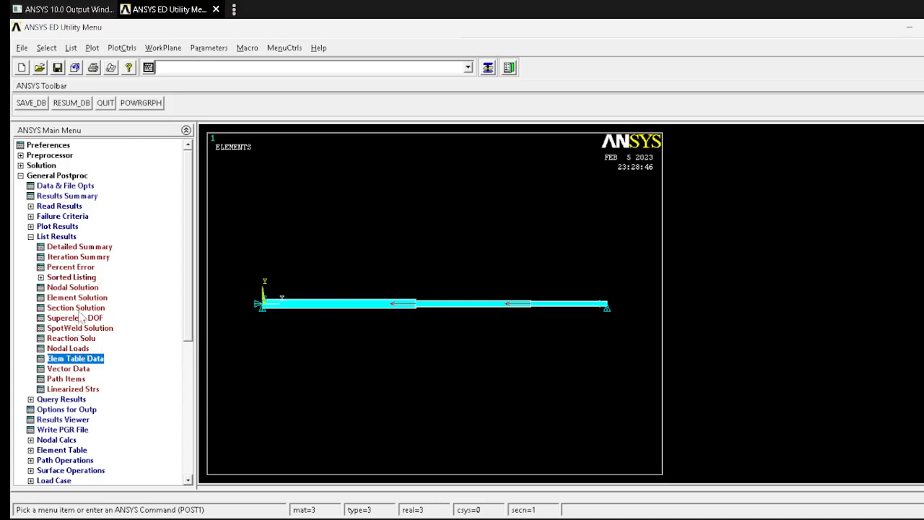
Step: List the nodal DOF solution as displacement vector sum and close the listing
click(80, 287)
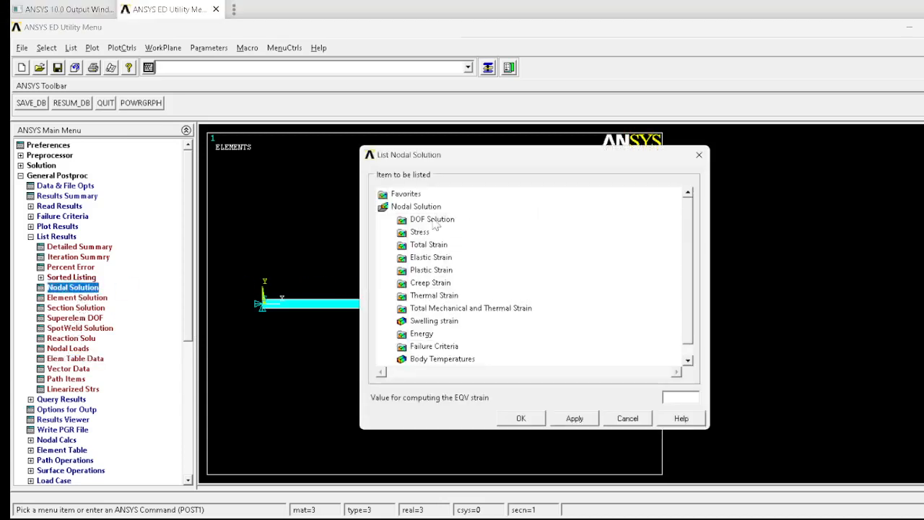
click(433, 219)
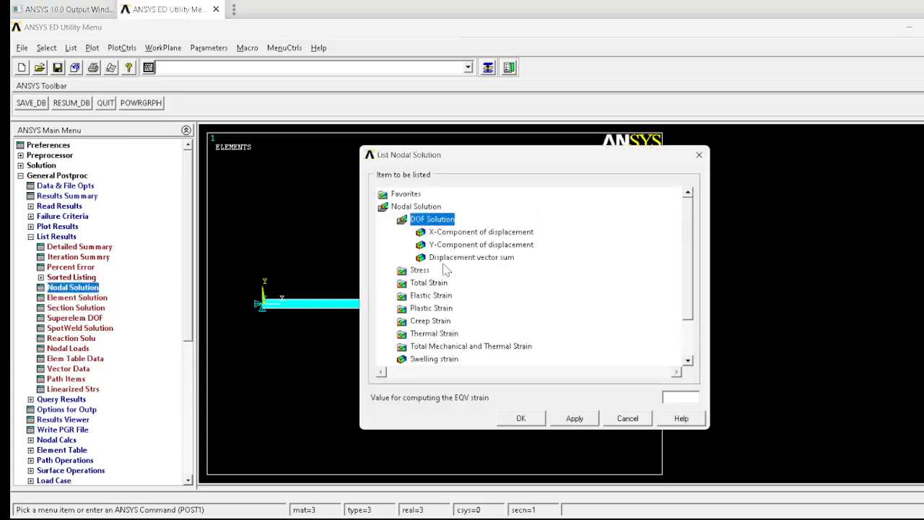
click(445, 262)
click(522, 418)
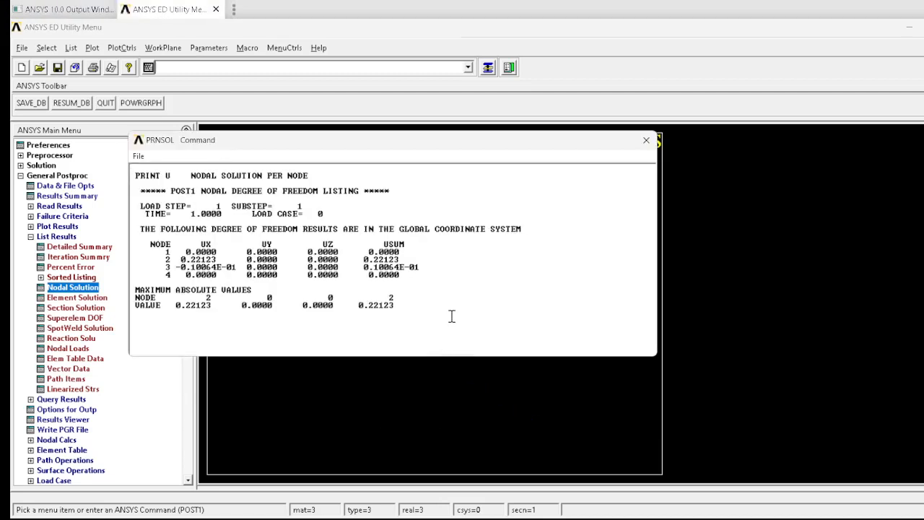
click(646, 140)
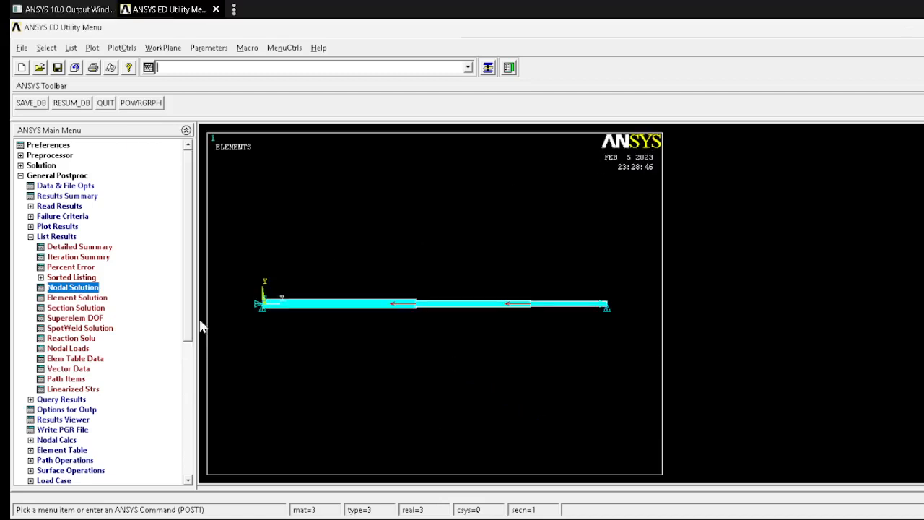
Step: List the nodal DOF solution for the X-component of displacement
click(74, 287)
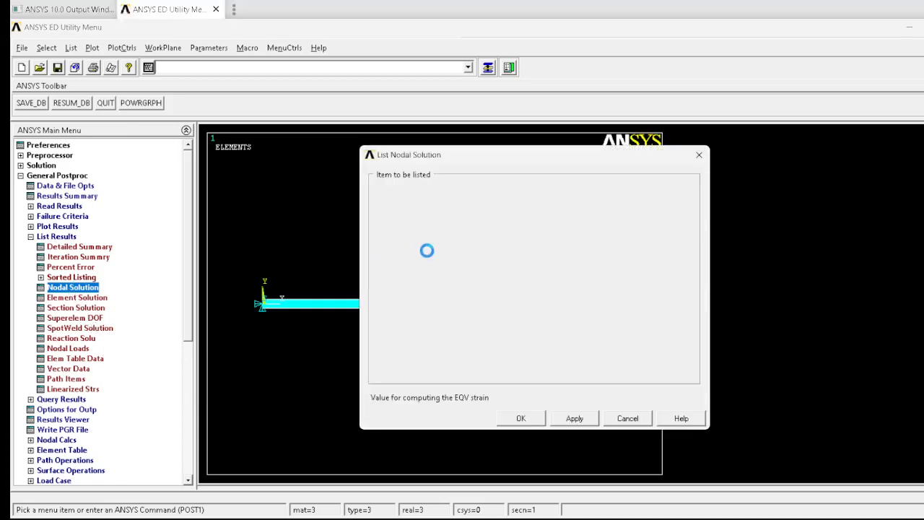
click(455, 233)
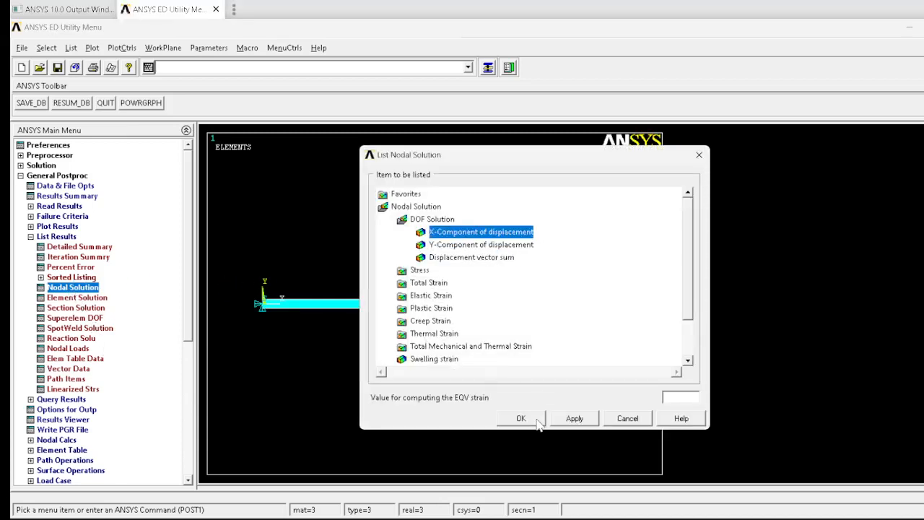
click(538, 419)
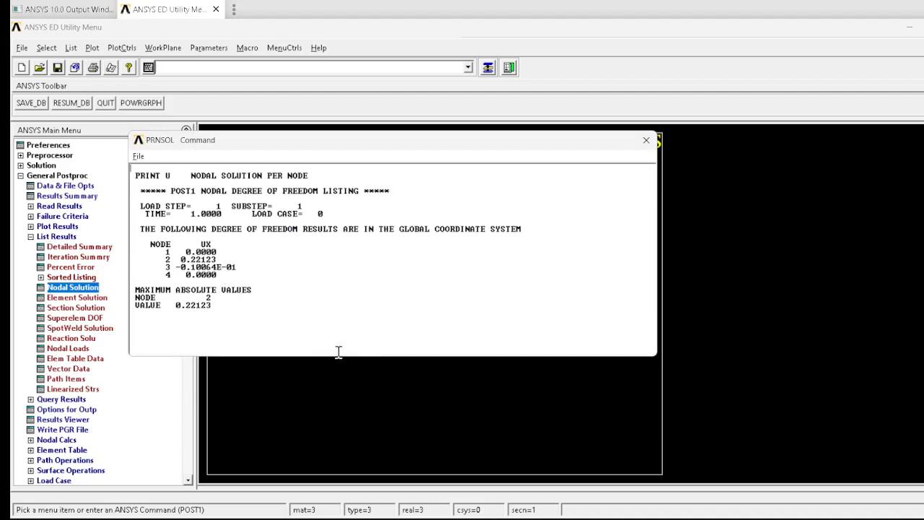
Step: Compare the X displacements at nodes 2 and 3 with the Problem 2.11 answers in the PDF and close the displacement listing in ANSYS
key(alt+Tab)
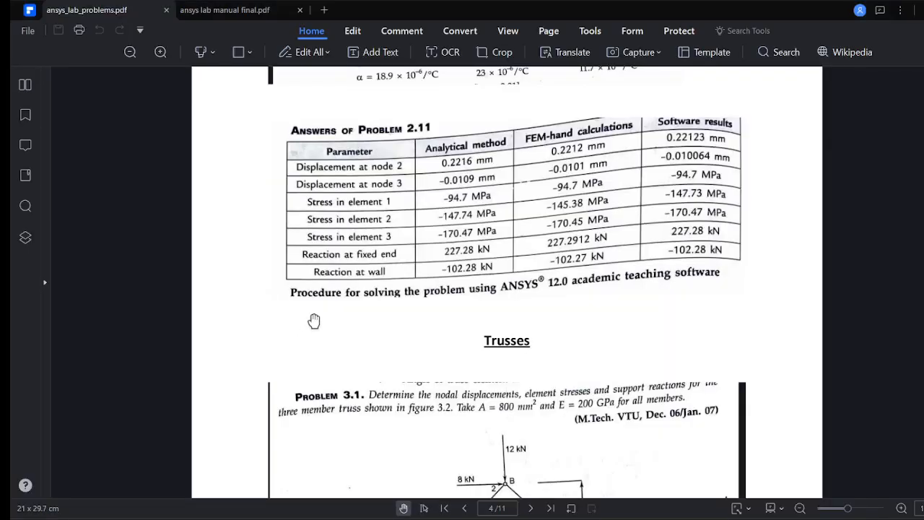
scroll(444, 302, up, 3)
key(alt+Tab)
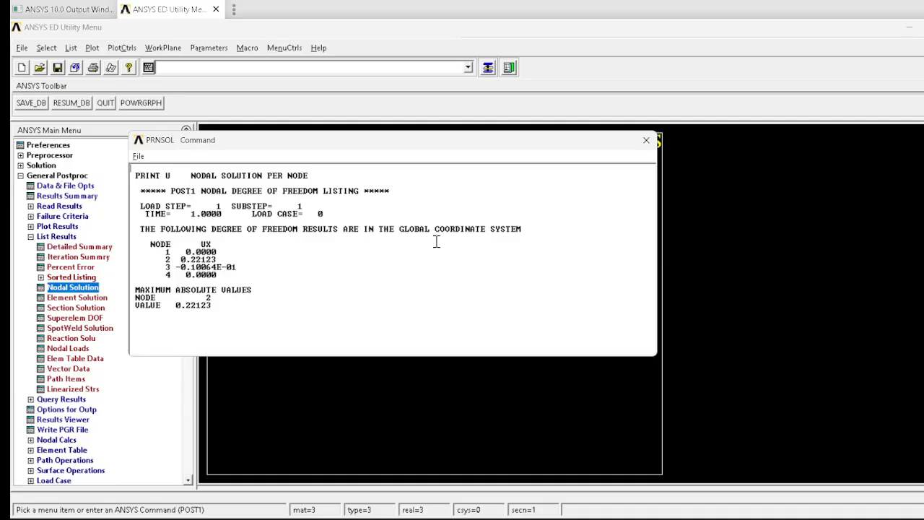
key(alt+Tab)
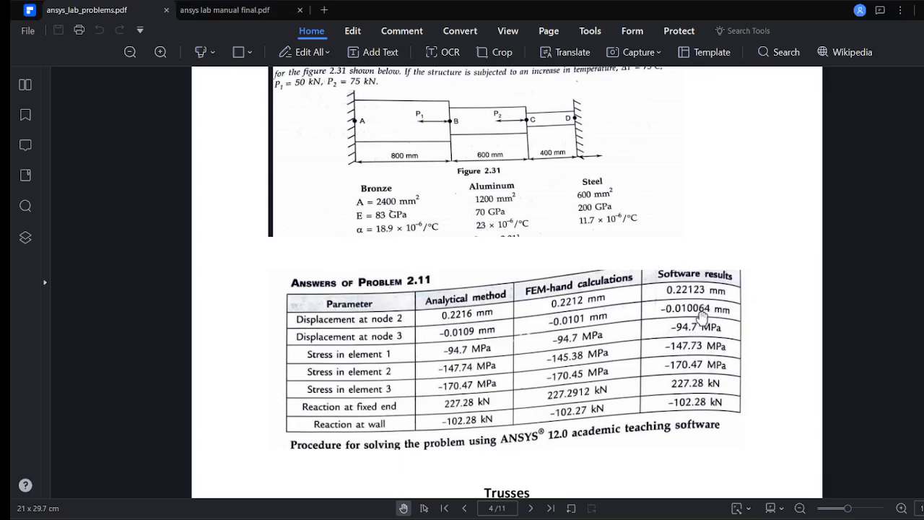
key(alt+Tab)
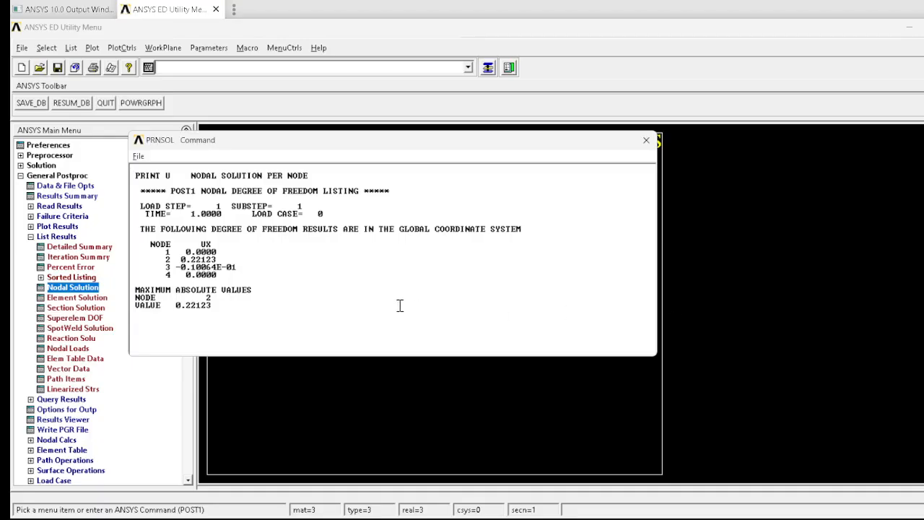
click(647, 140)
Step: Plot the element table item LS1 as a contour plot along the bar
click(62, 226)
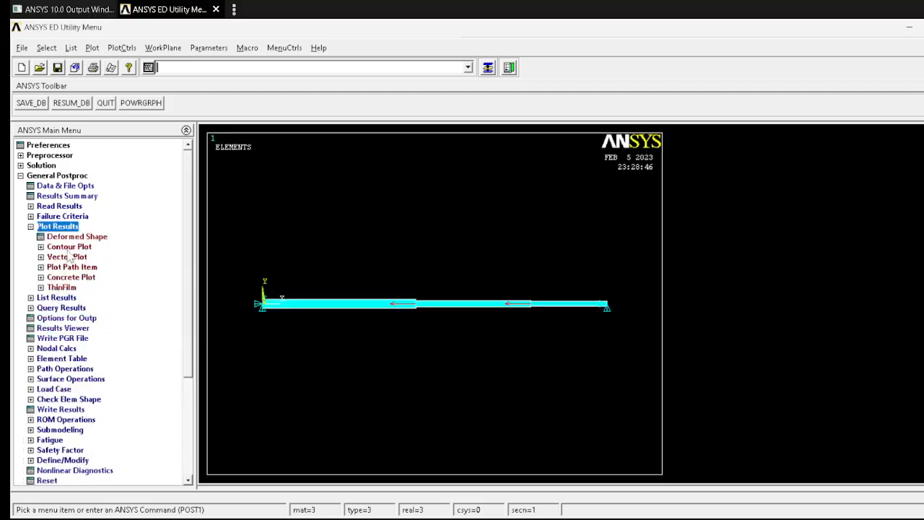
click(70, 247)
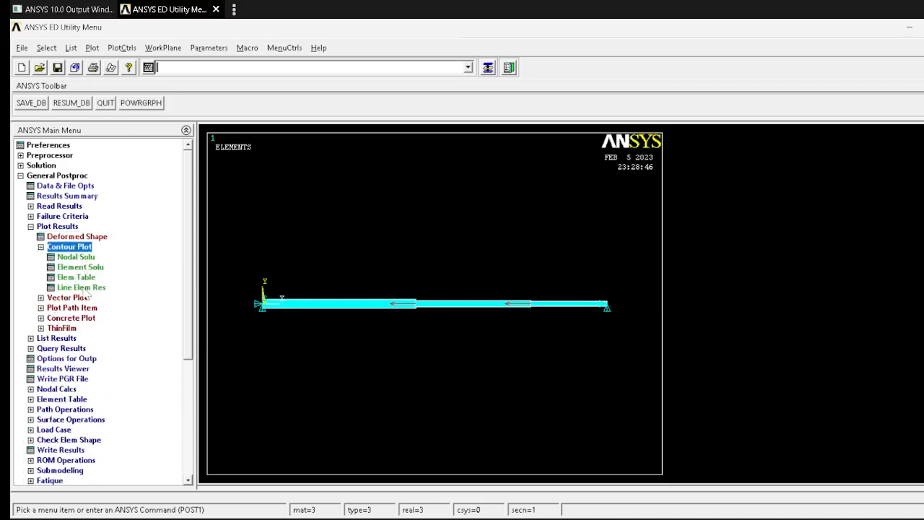
click(83, 278)
key(Return)
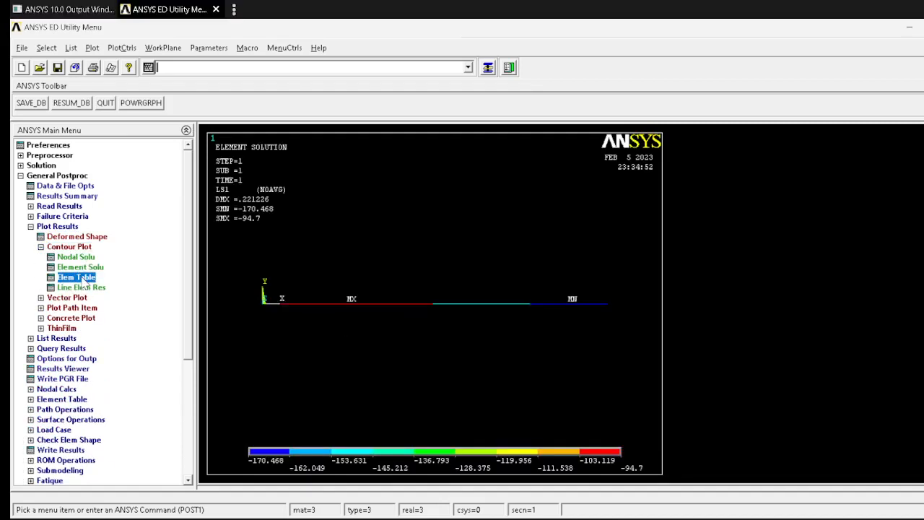